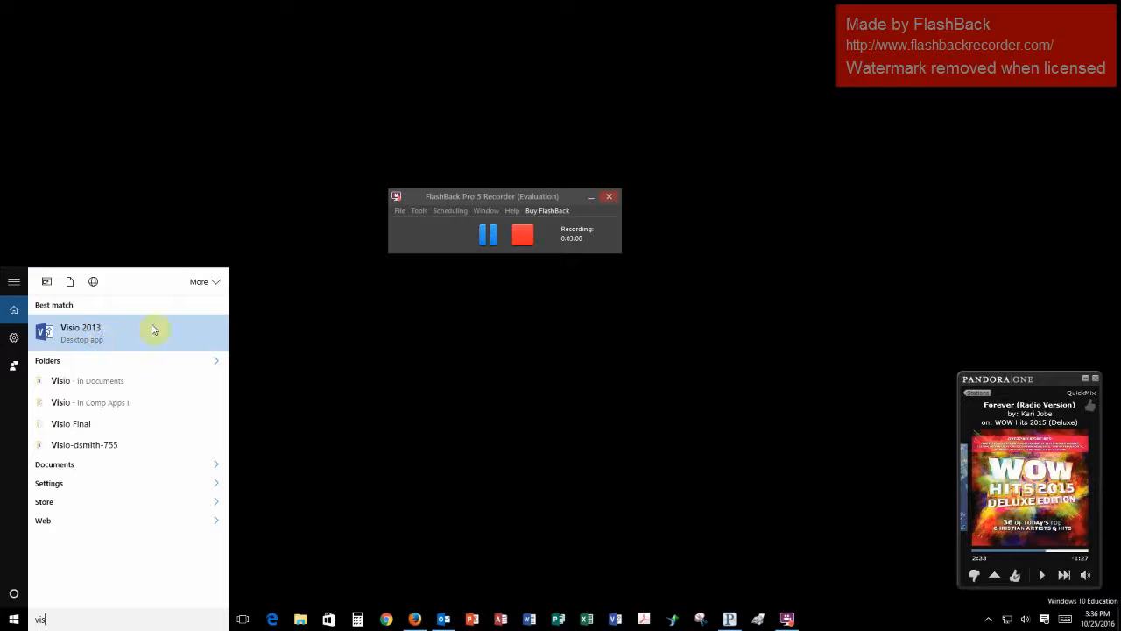
- Launch Visio 2013 and create a new drawing from the Basic Diagram template
left_click(108, 343)
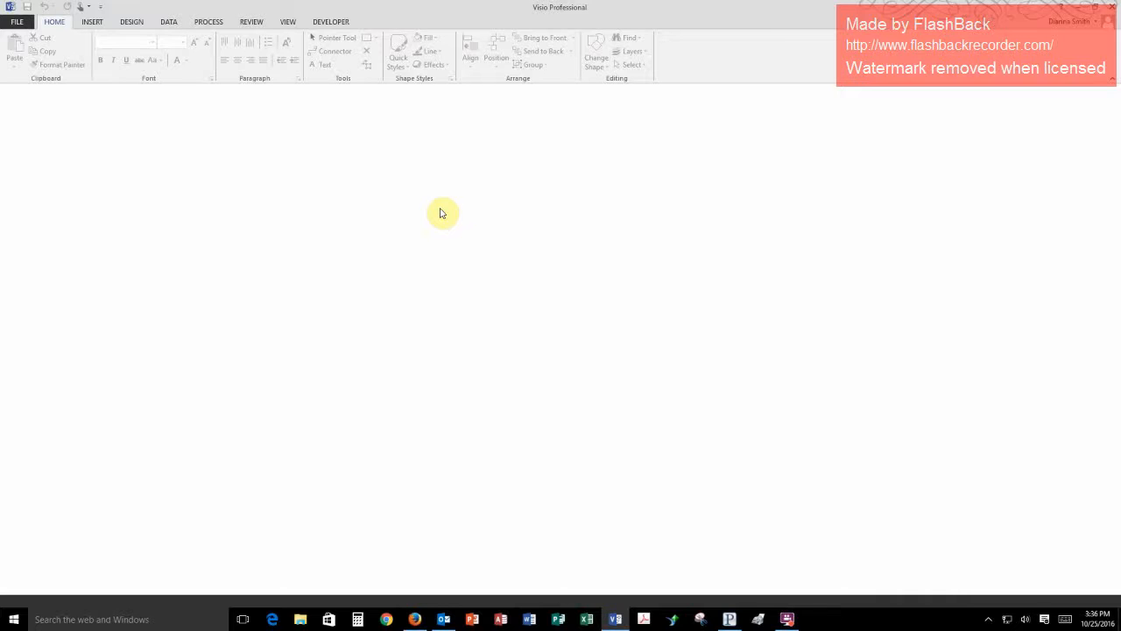
left_click(12, 22)
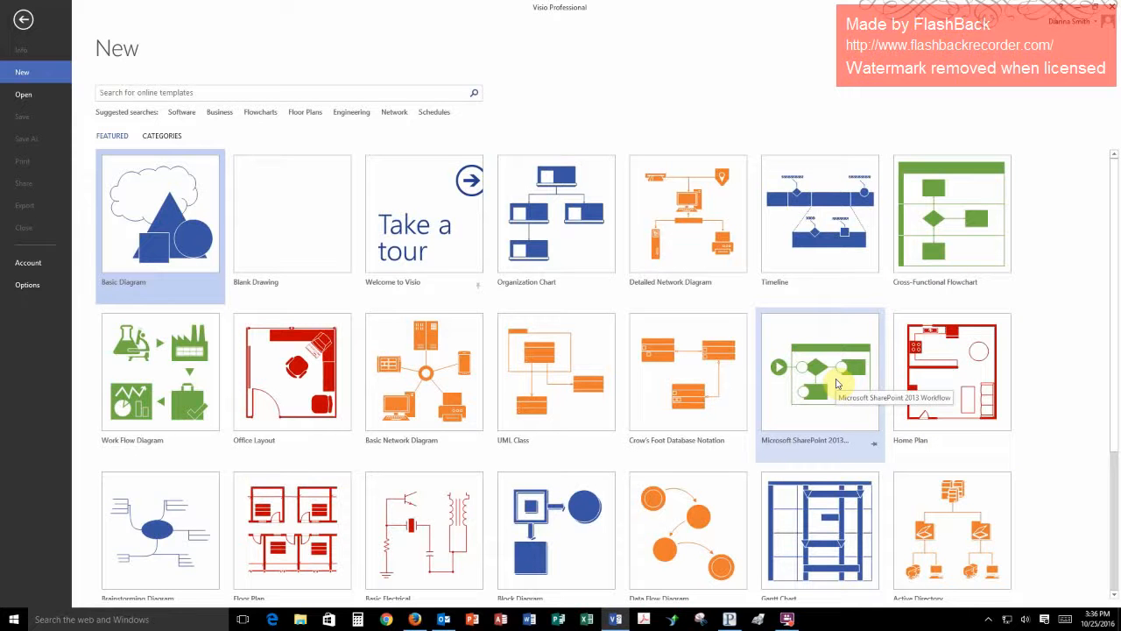
scroll(837, 383, "down", 3)
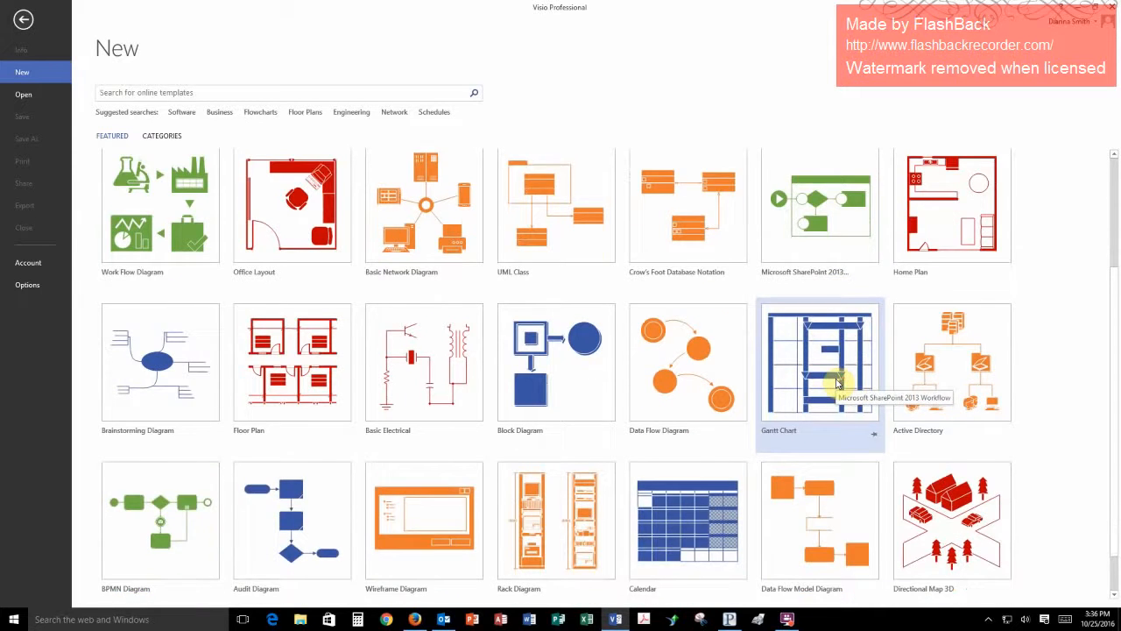
scroll(837, 383, "down", 1)
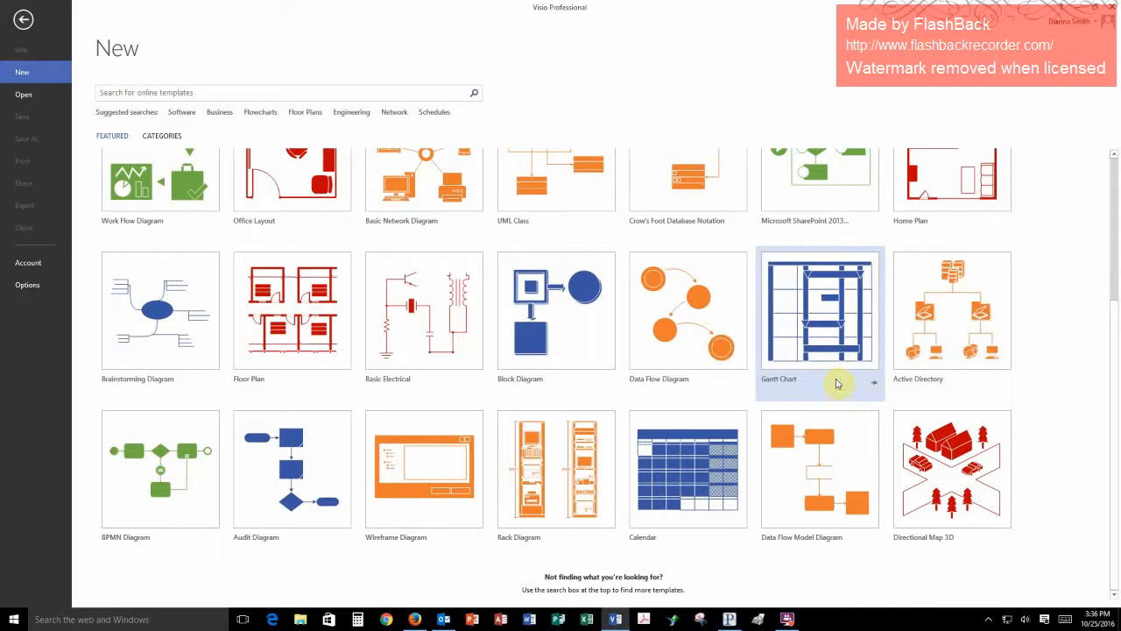
scroll(836, 383, "up", 1)
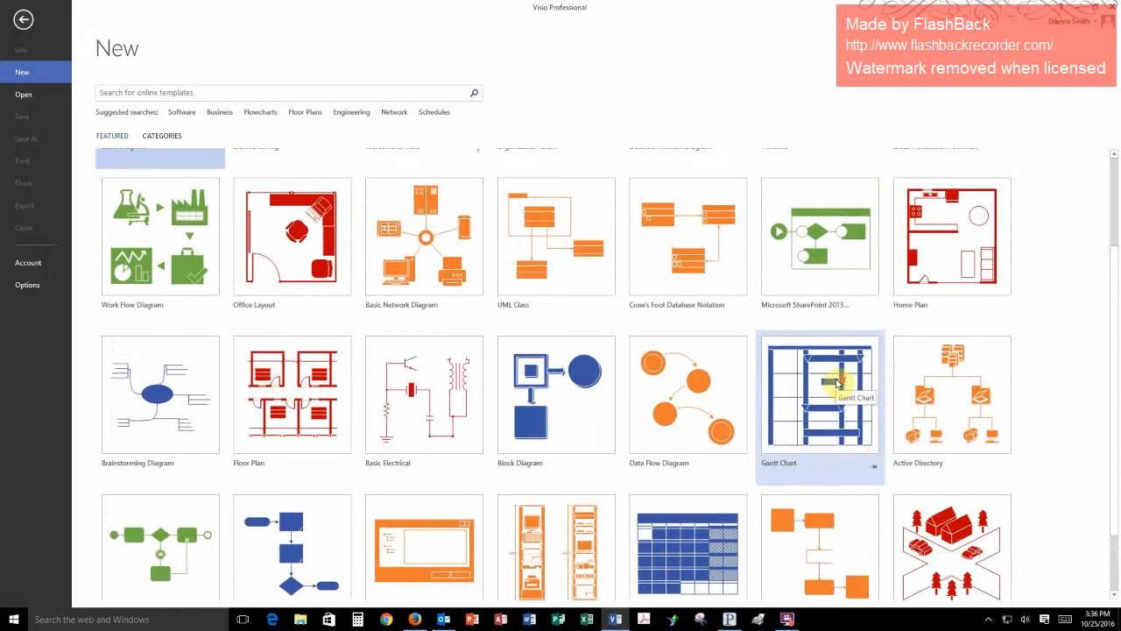
scroll(836, 382, "up", 1)
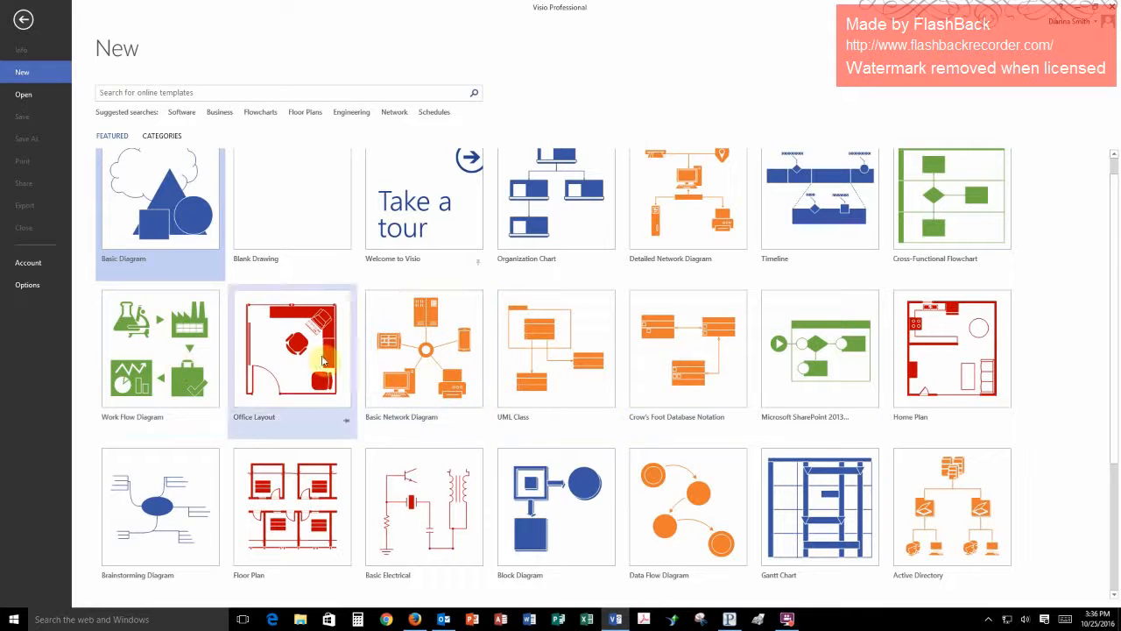
scroll(642, 386, "up", 1)
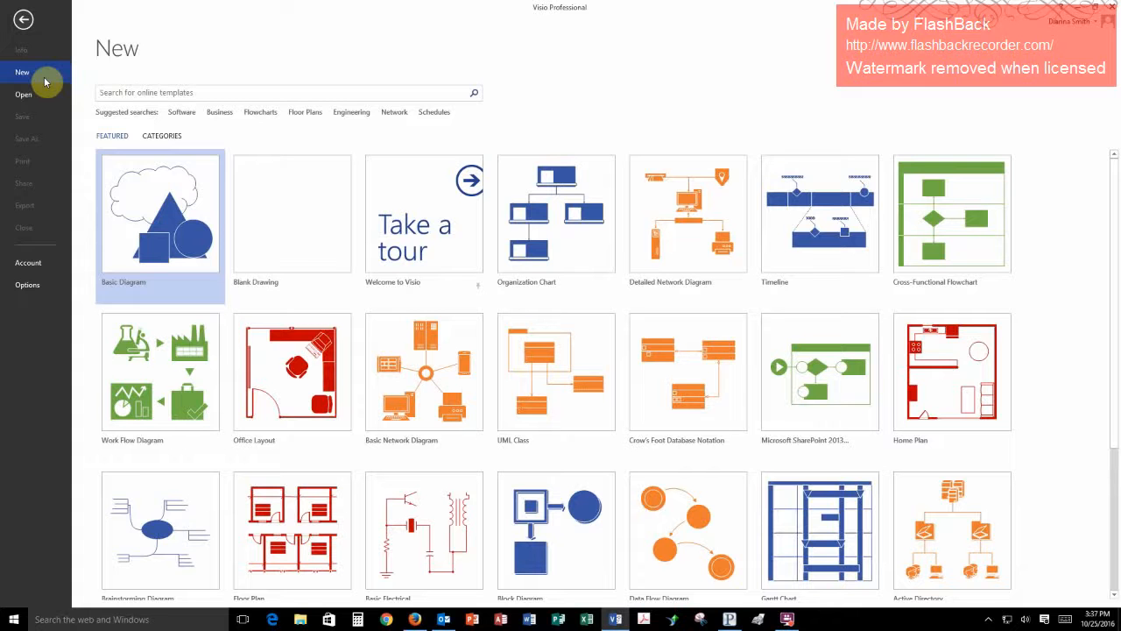
double_click(162, 200)
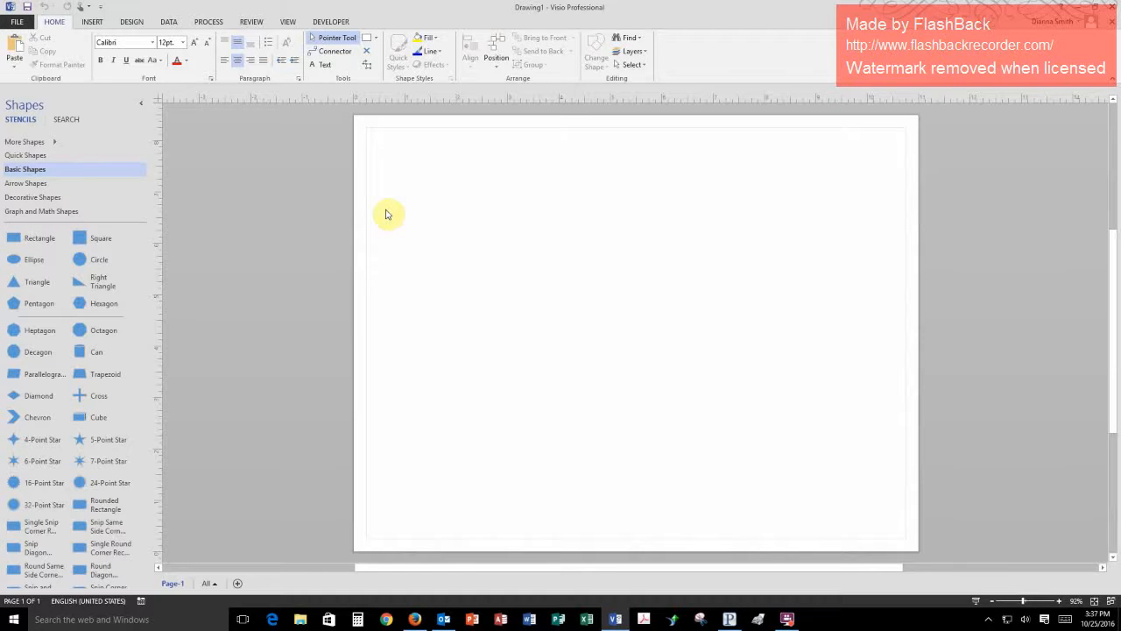
- Start saving the new drawing as a file on the computer, beginning in the Documents folder
left_click(13, 24)
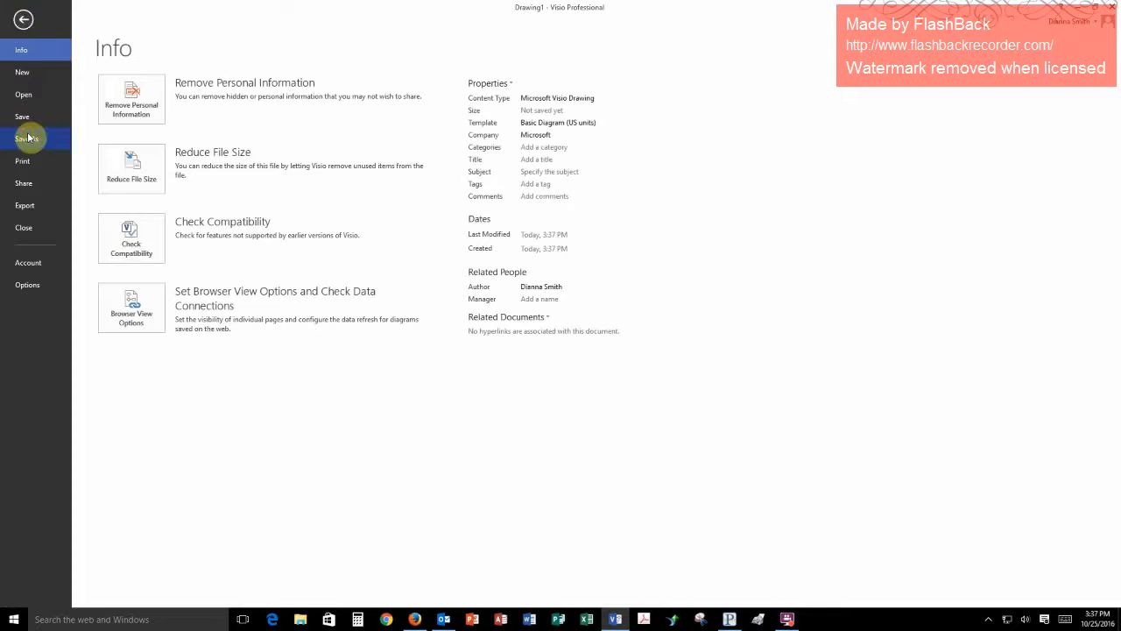
left_click(28, 138)
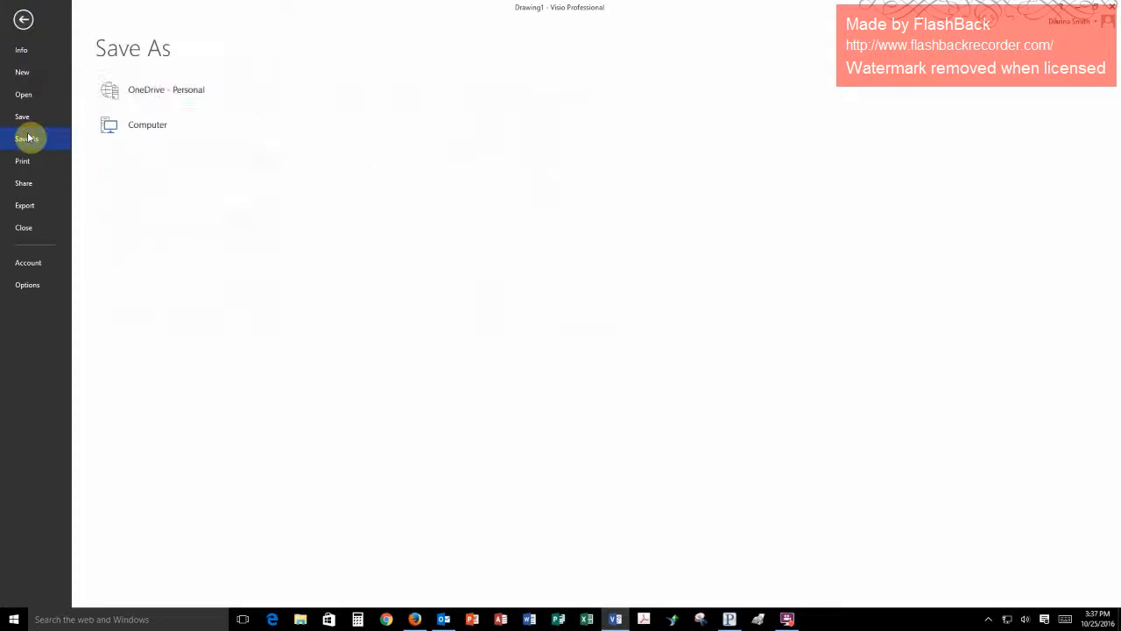
left_click(147, 138)
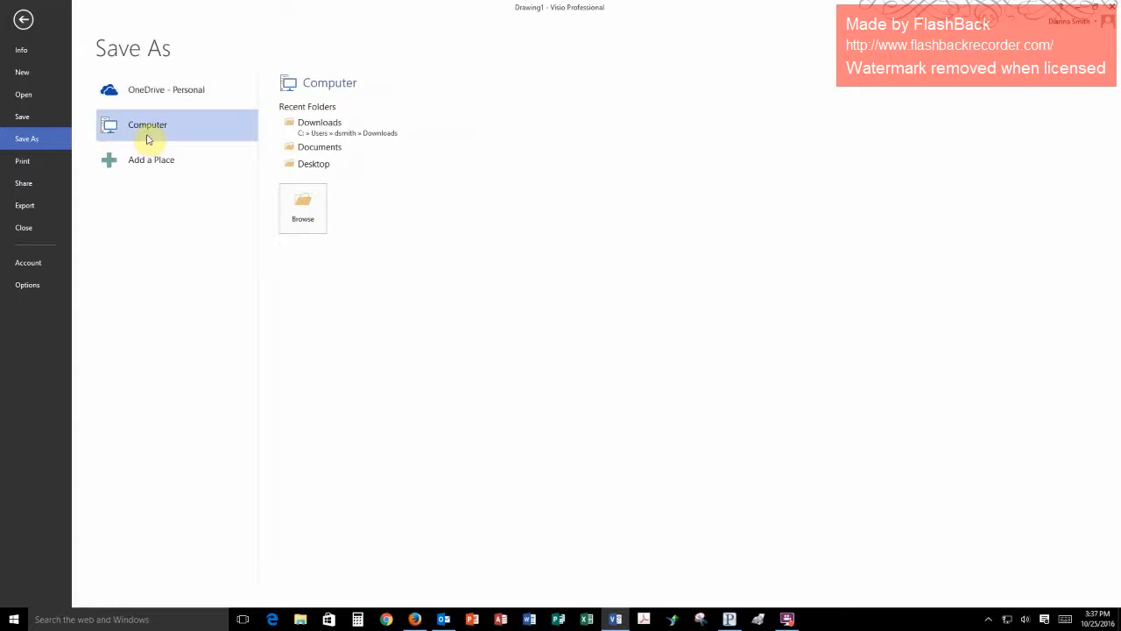
left_click(320, 149)
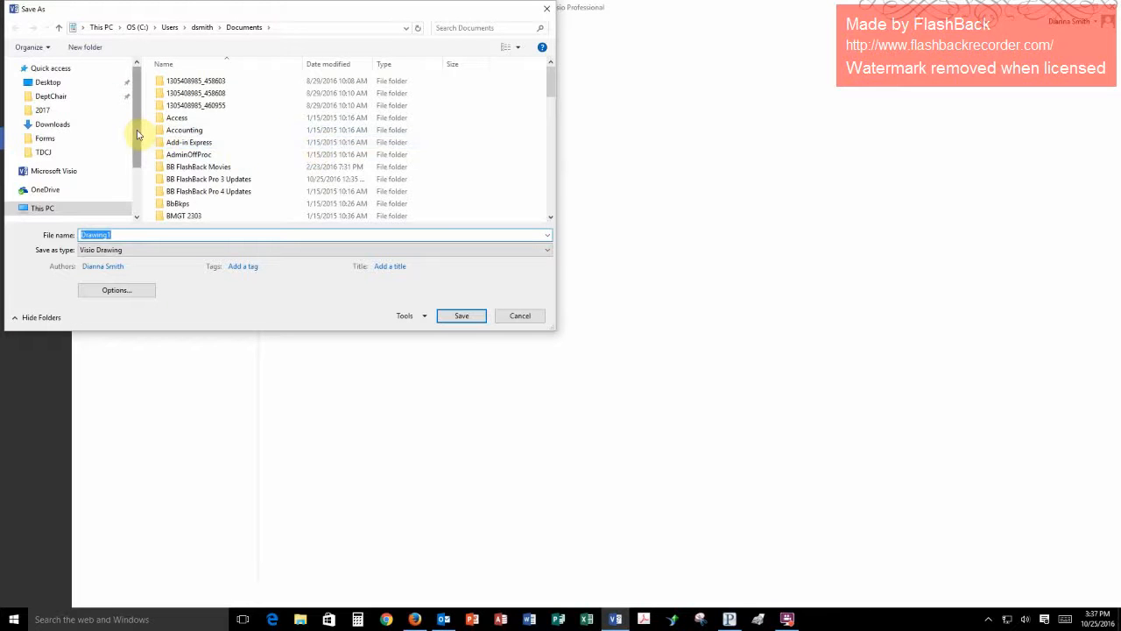
- Set the save location to the Chapter02 folder inside Comp Apps II > Visio
left_click_drag(137, 128, 139, 175)
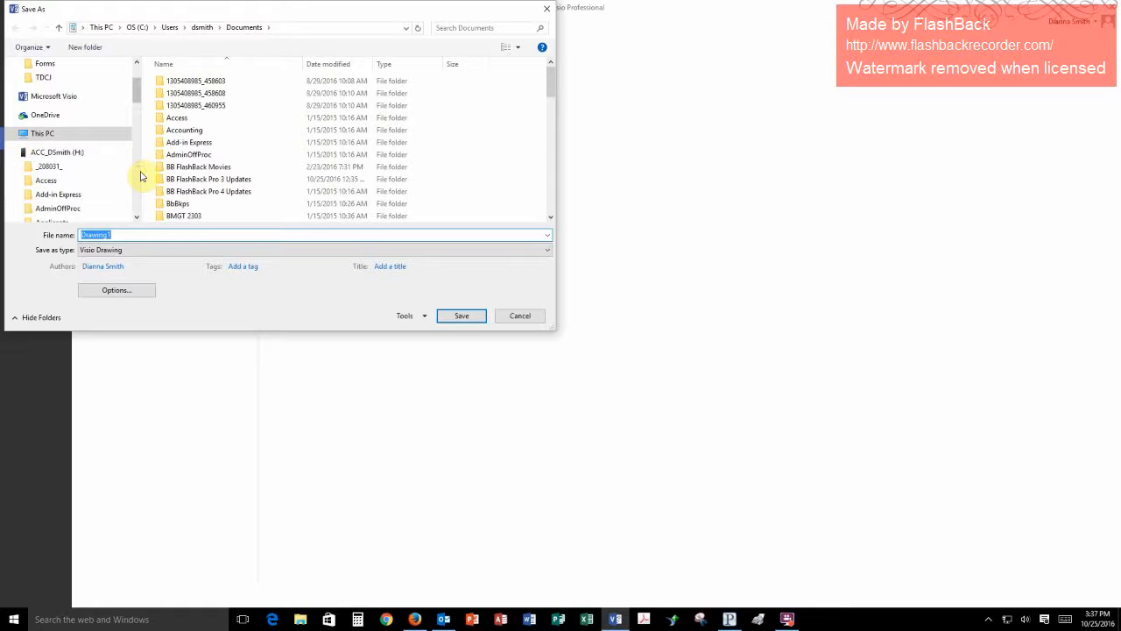
left_click(139, 219)
left_click(139, 219)
left_click(138, 219)
left_click(138, 219)
left_click(139, 219)
left_click(138, 219)
left_click(138, 219)
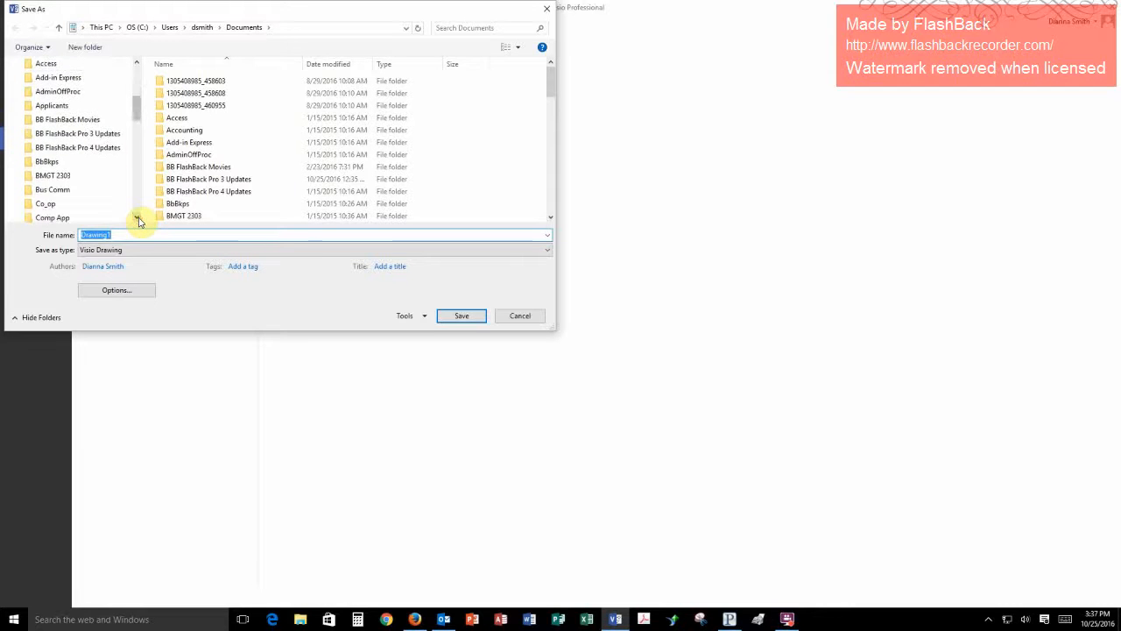
left_click(139, 219)
left_click(138, 219)
left_click(138, 219)
left_click(138, 219)
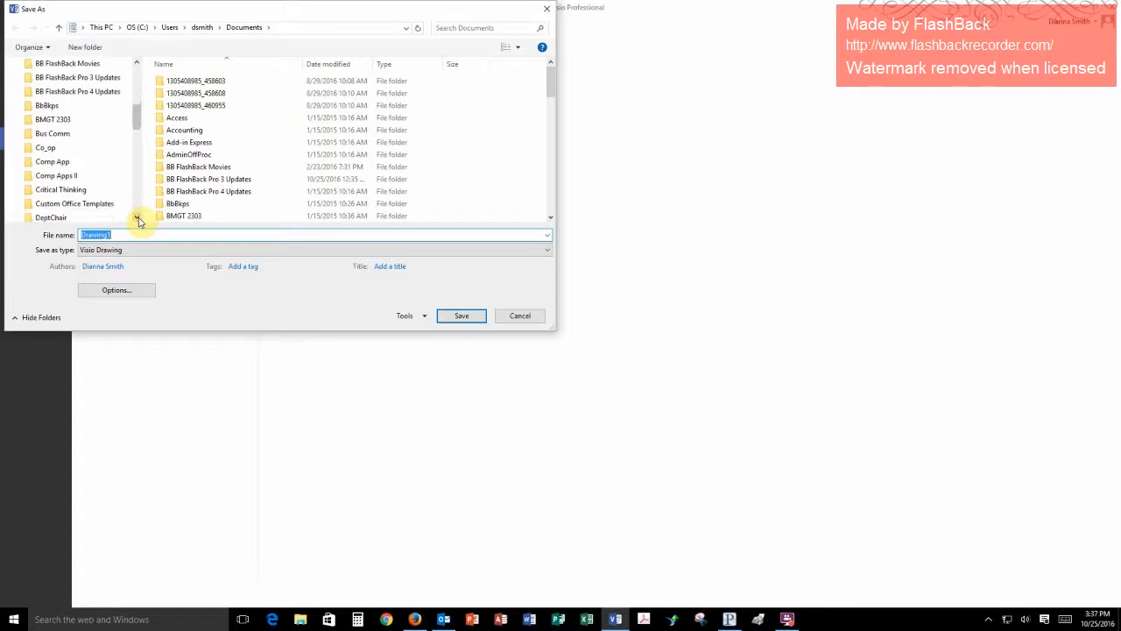
left_click(60, 176)
left_click(48, 202)
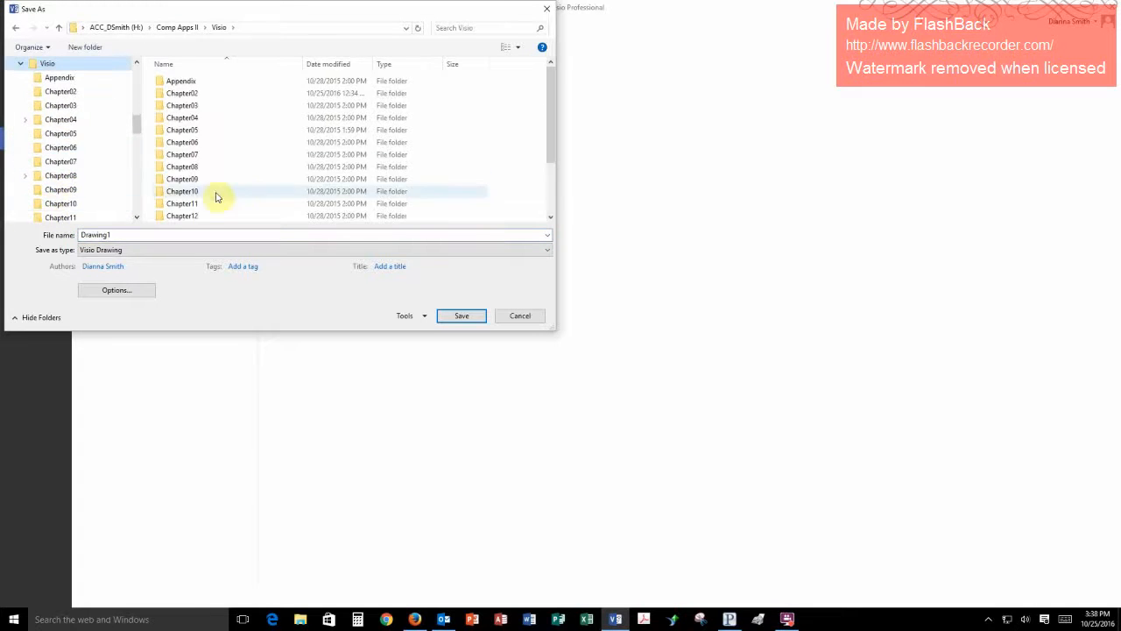
double_click(189, 93)
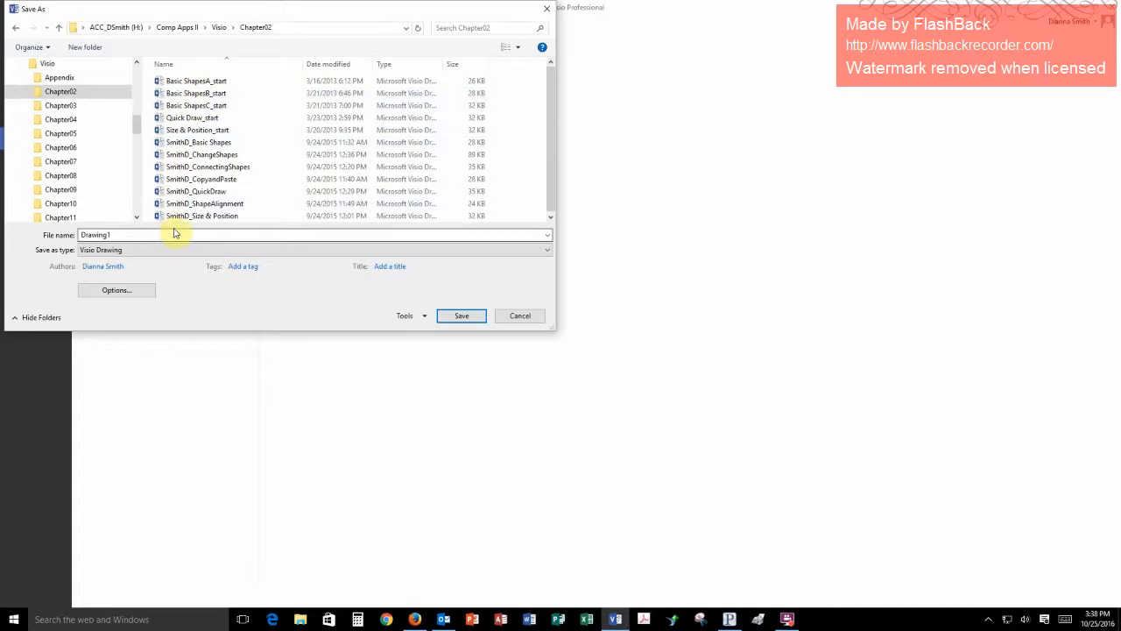
- Name the file with the author's surname and first initial followed by "_Basic Shapes1", and save it as a Visio Drawing
double_click(143, 236)
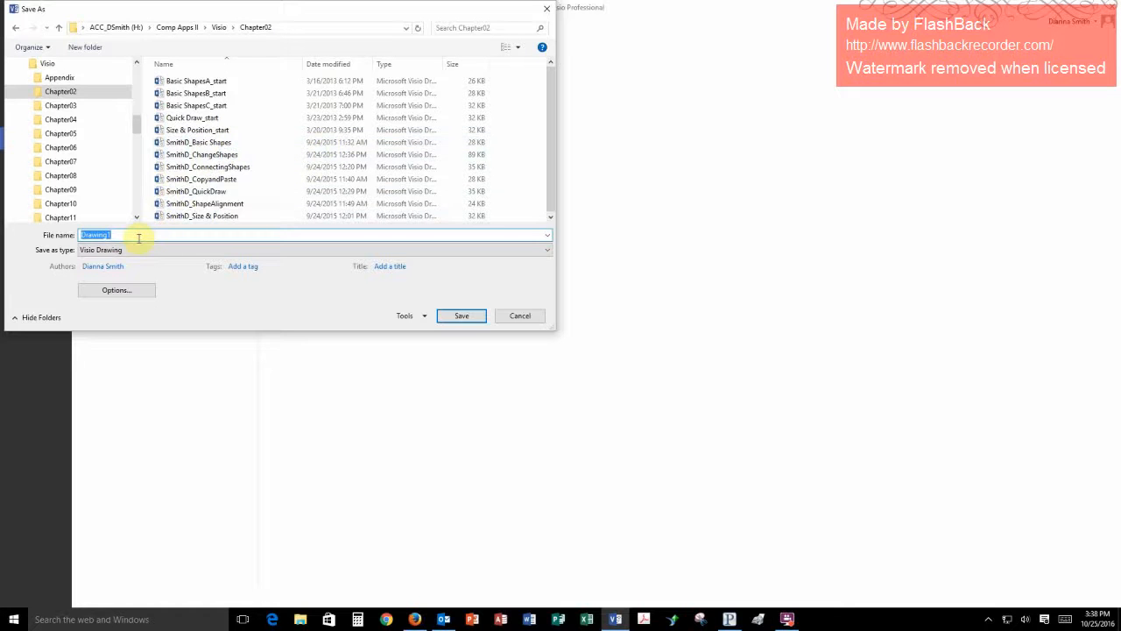
type("Sm")
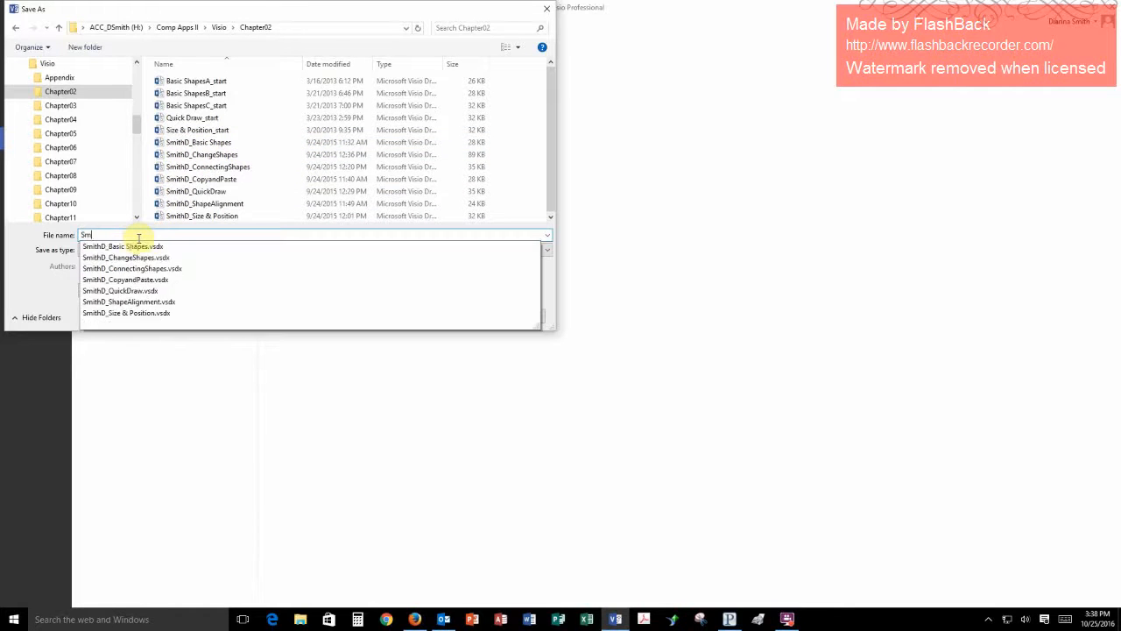
type("ithD")
type("_Basic")
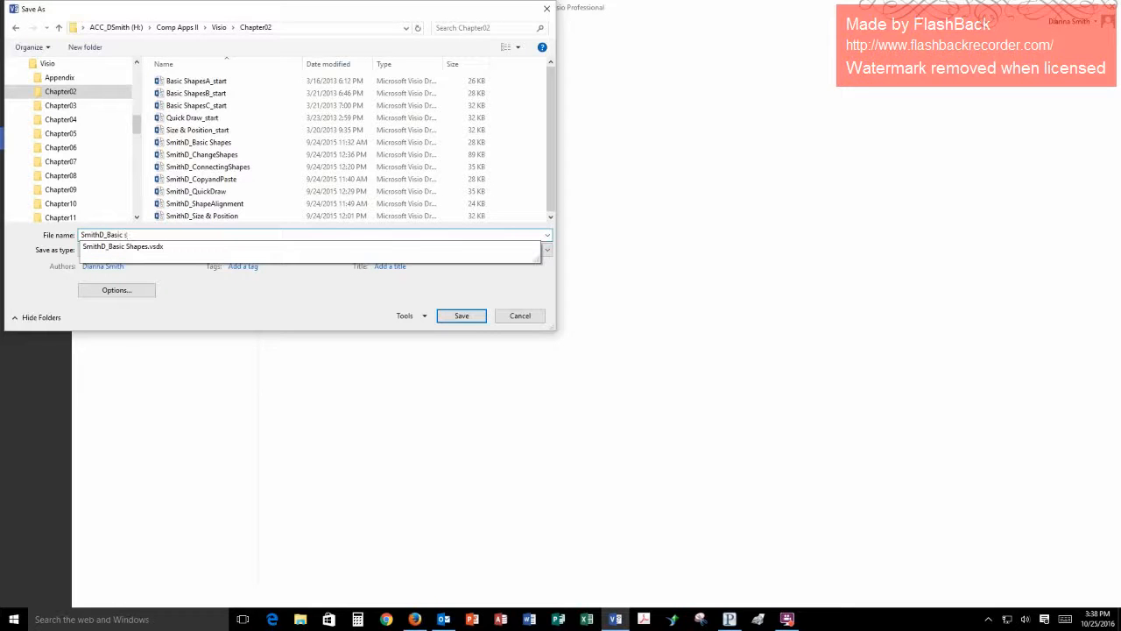
type(" Shapes")
left_click(139, 237)
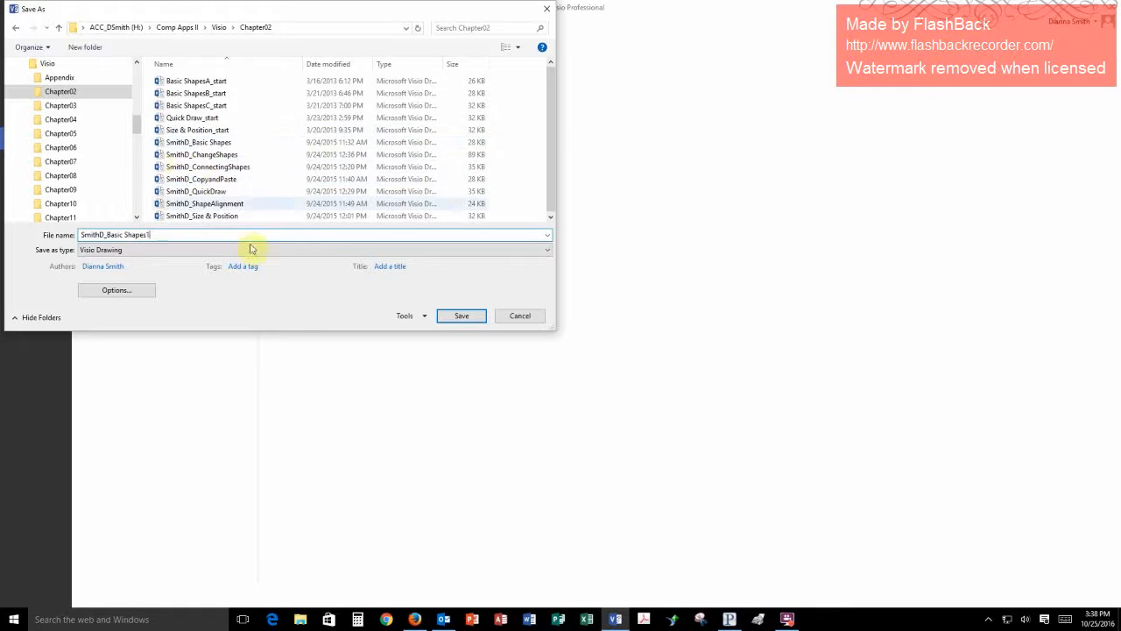
left_click(463, 317)
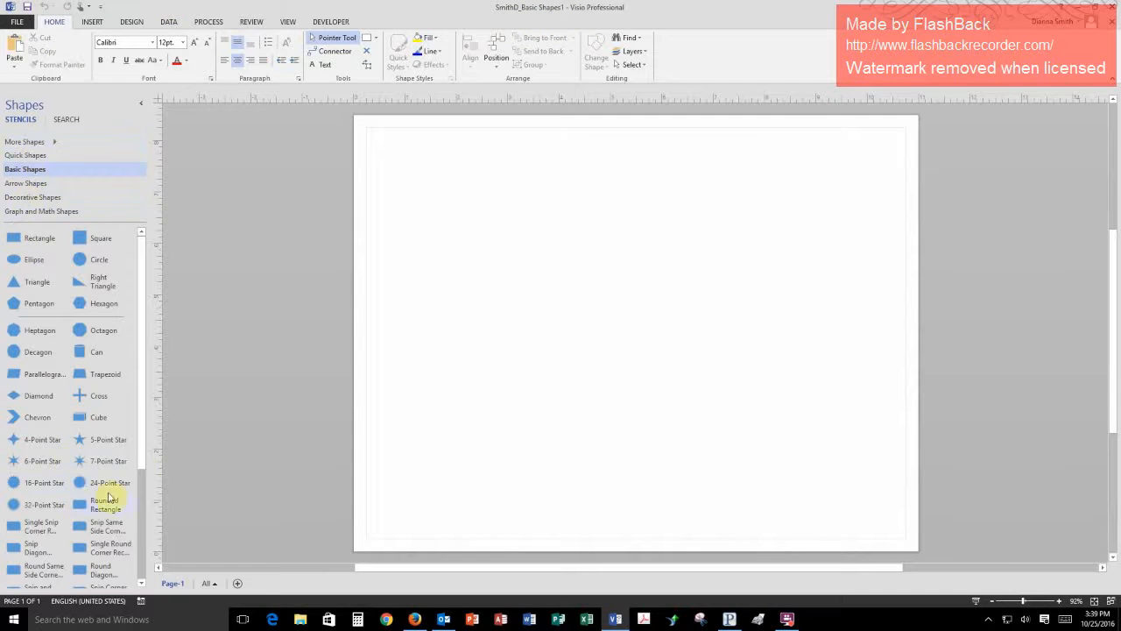
- Look through the Quick, Basic, Arrow, Decorative, and Graph and Math Shapes stencils and the additional stencil categories
left_click_drag(145, 460, 167, 396)
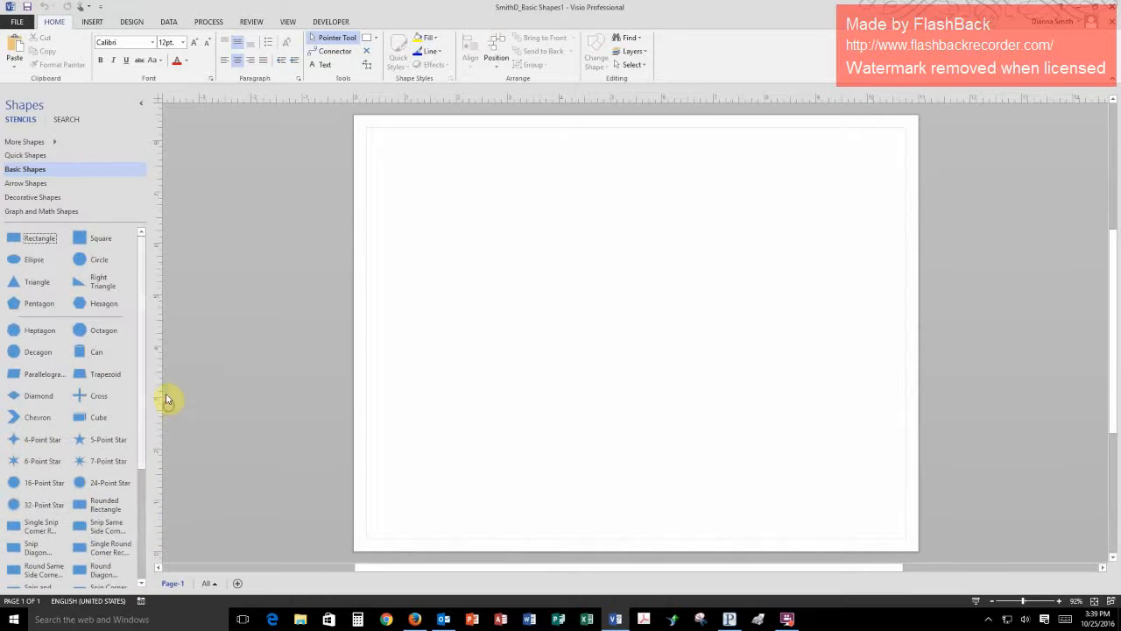
left_click(25, 156)
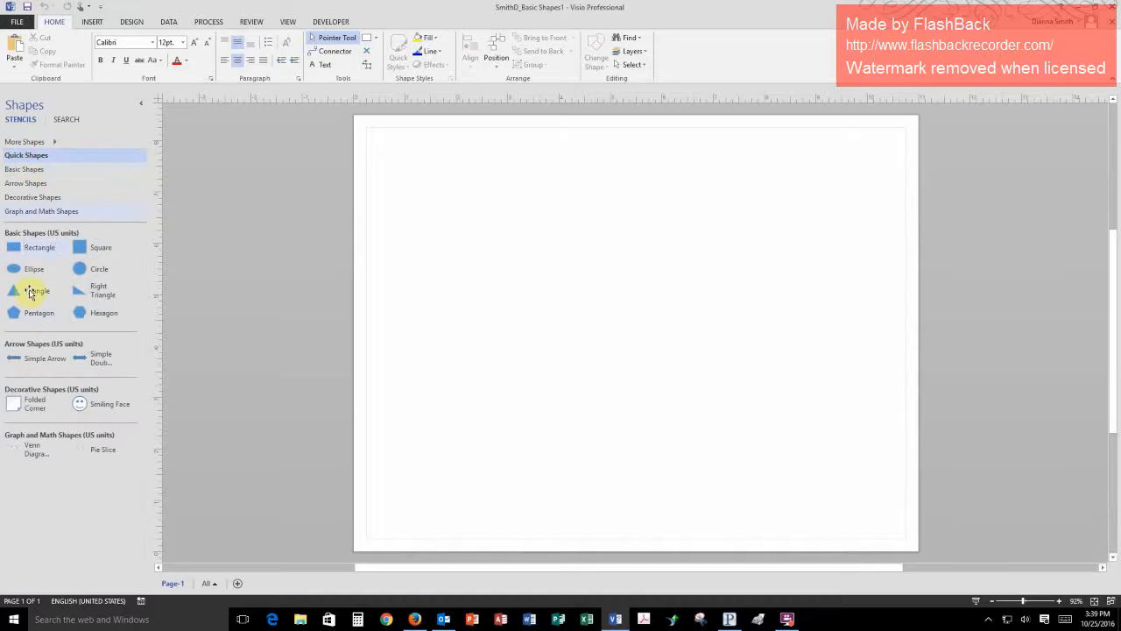
left_click(23, 169)
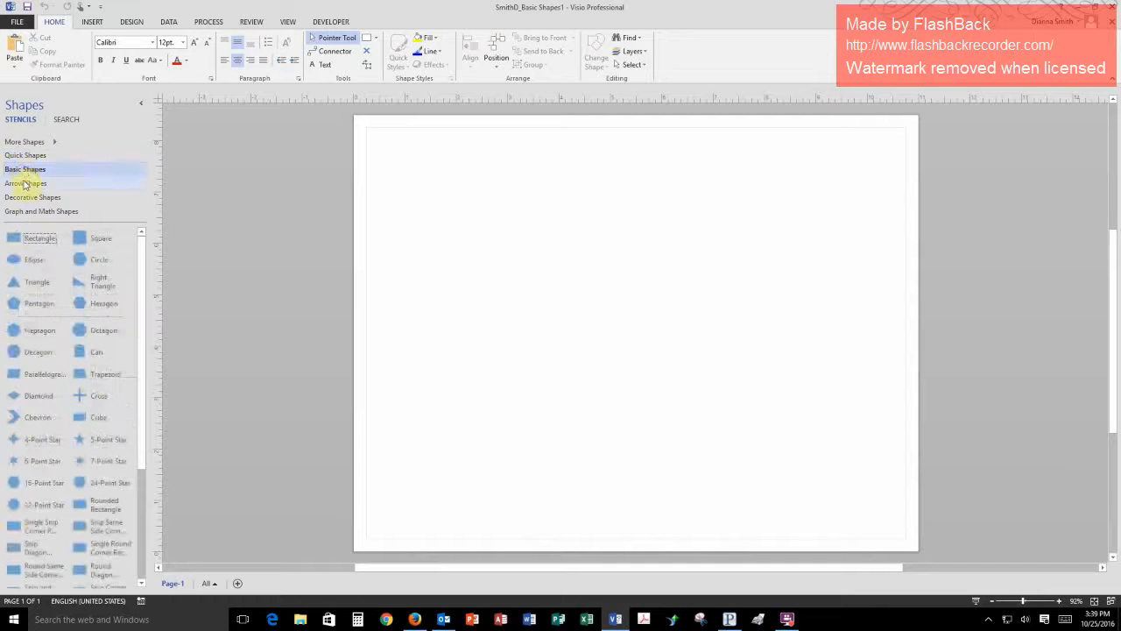
left_click(24, 186)
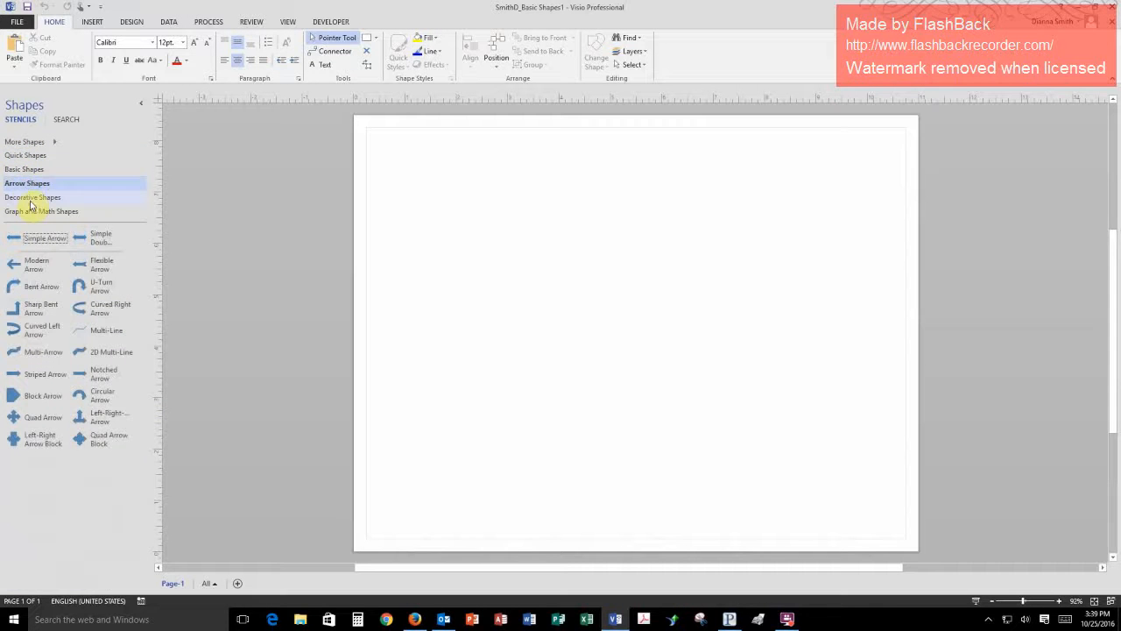
left_click(30, 199)
left_click(35, 212)
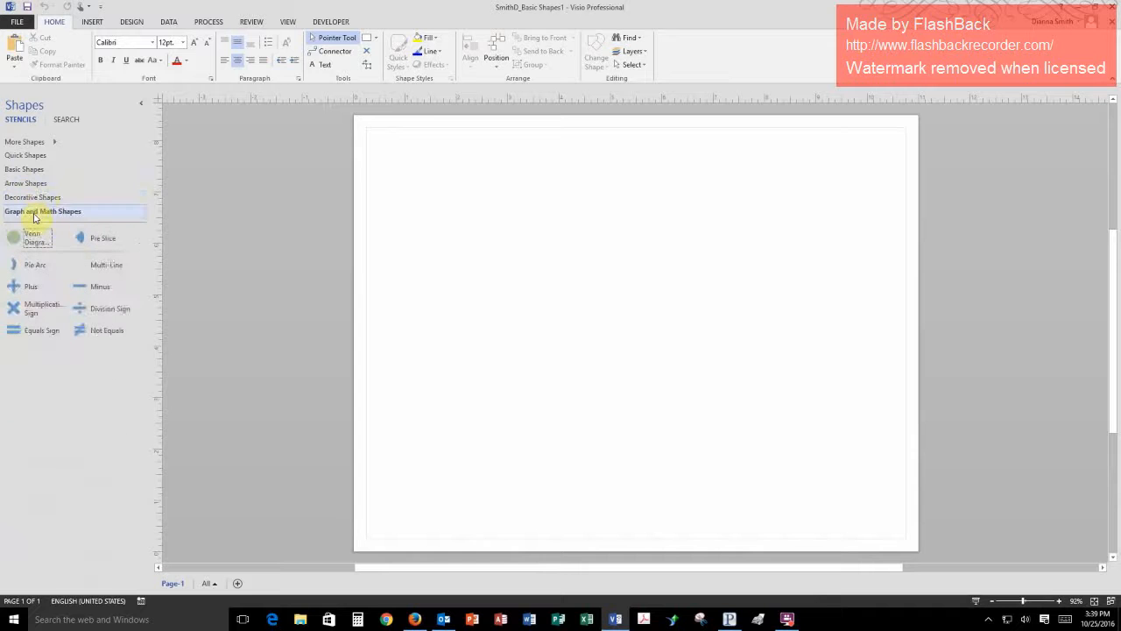
left_click(54, 144)
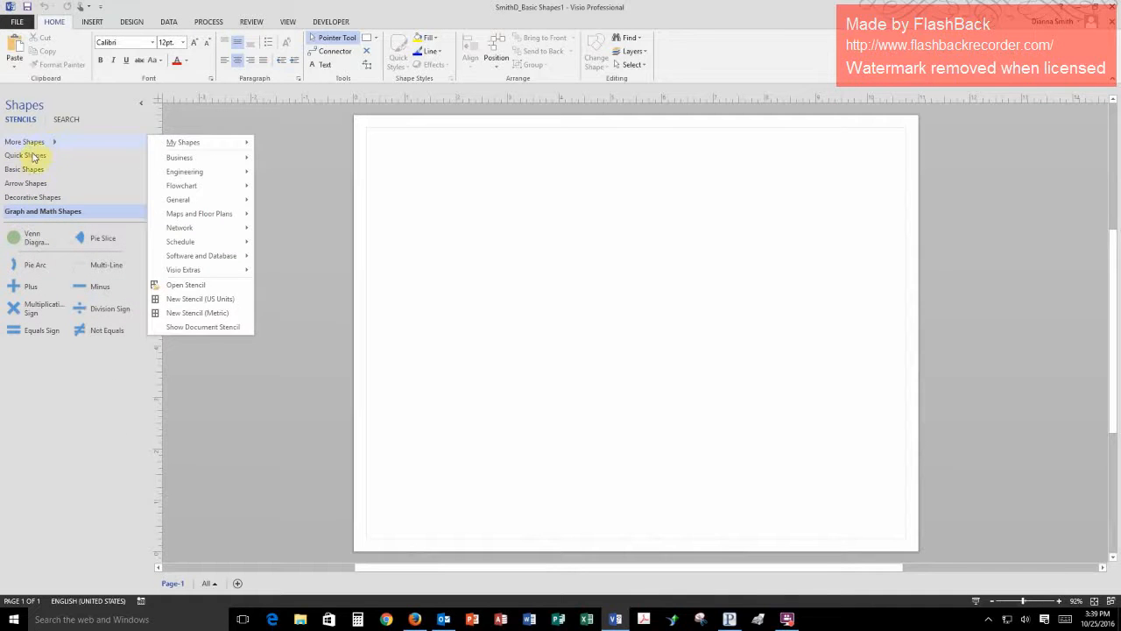
- Place a rectangle from the Basic Shapes stencil near the upper-left corner of the page
left_click(31, 170)
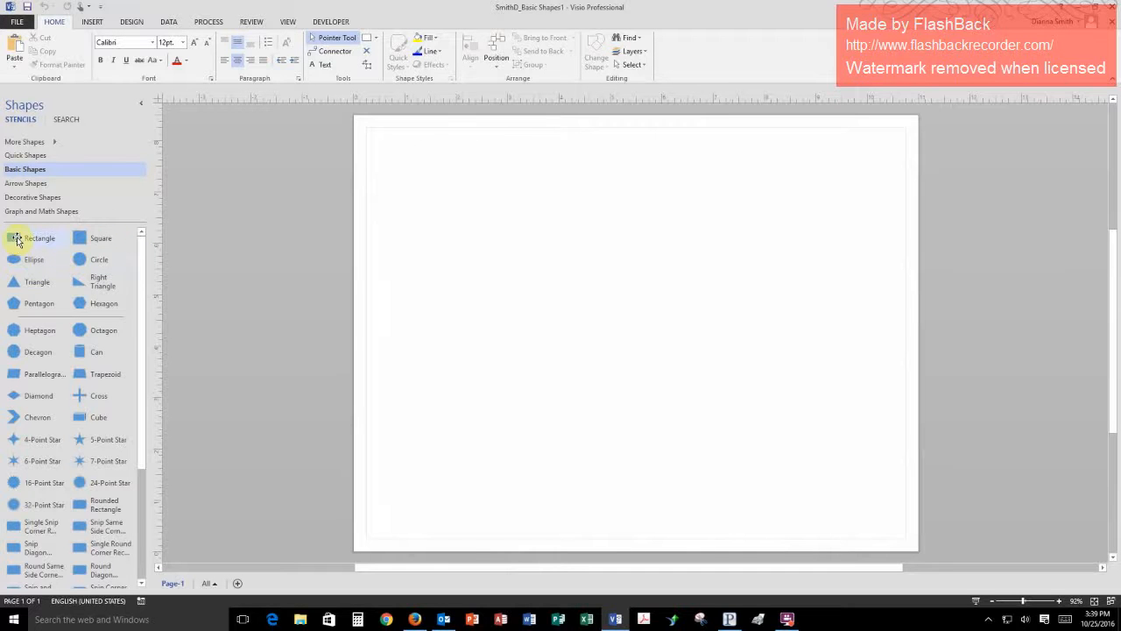
left_click_drag(18, 240, 421, 172)
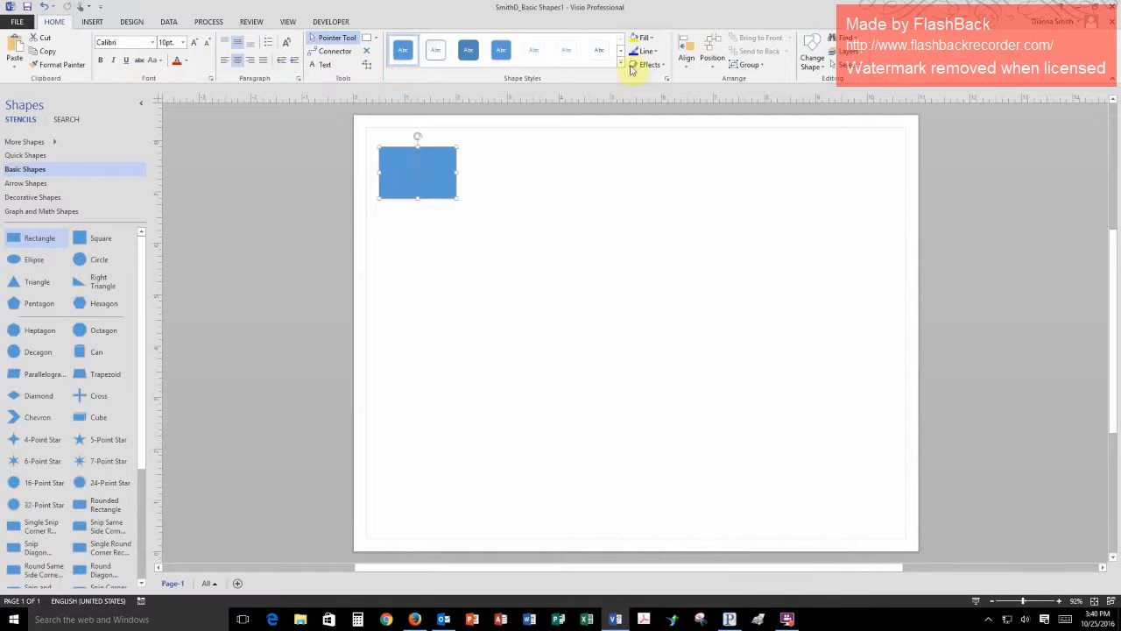
left_click(418, 172)
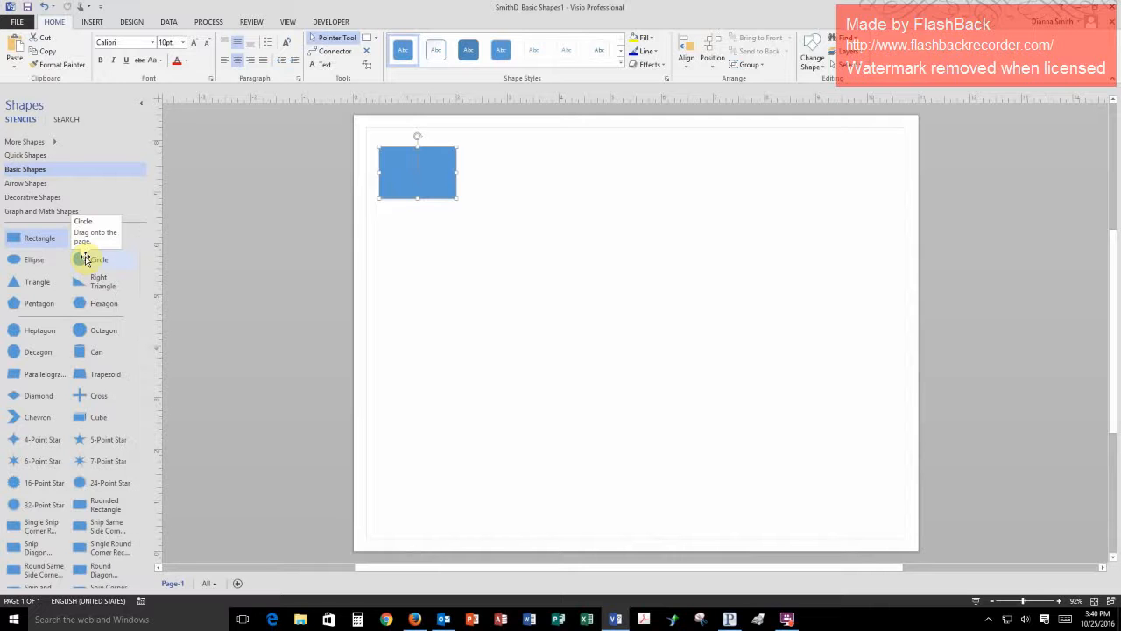
- Place a circle about 1.5 in across just to the right of the rectangle, with its centre level with the rectangle's centre
left_click_drag(80, 259, 508, 183)
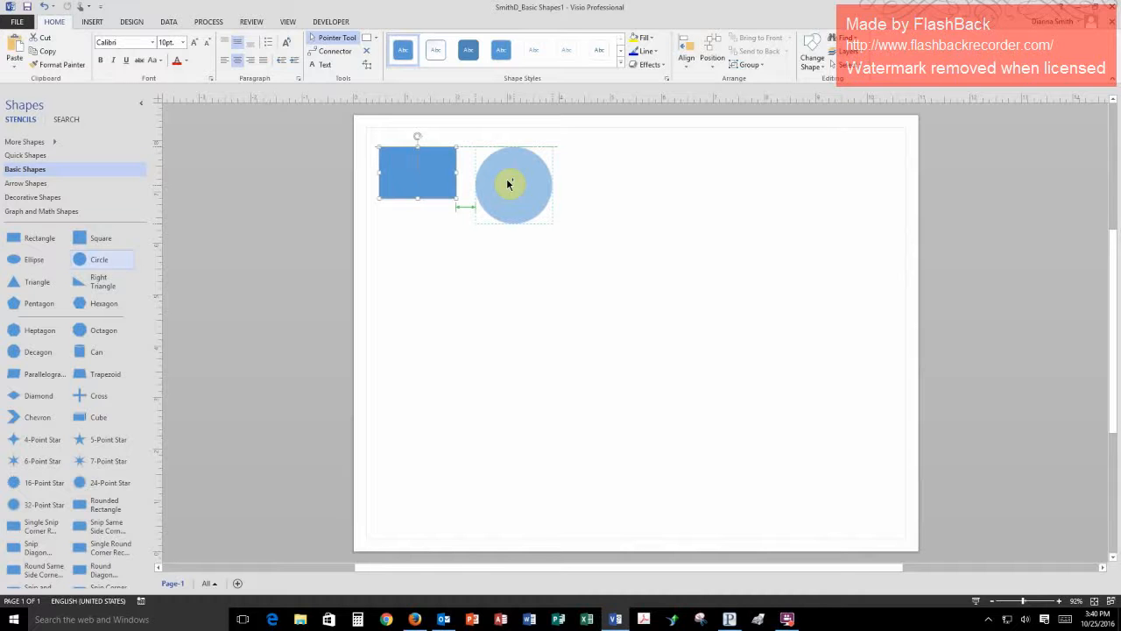
left_click_drag(508, 183, 512, 179)
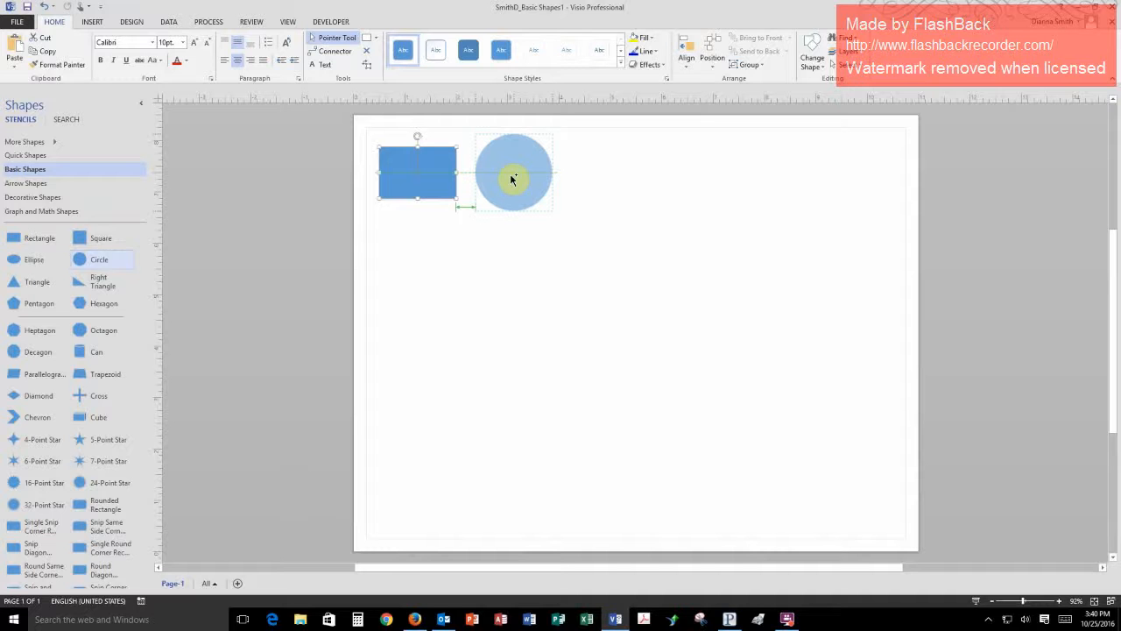
left_click_drag(513, 178, 511, 166)
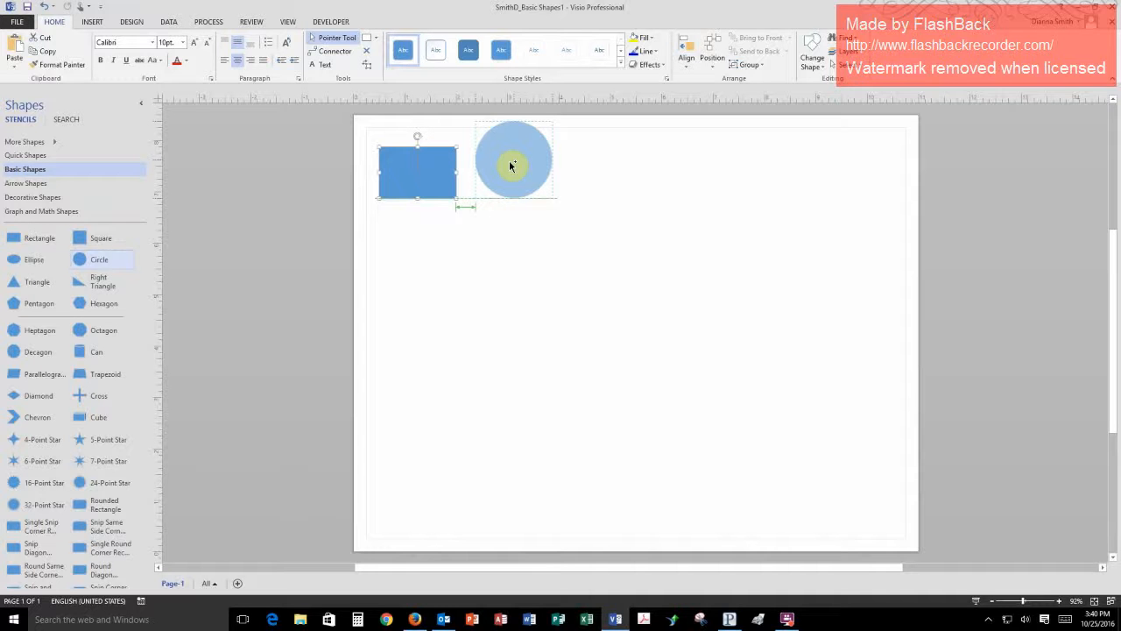
left_click_drag(511, 166, 513, 175)
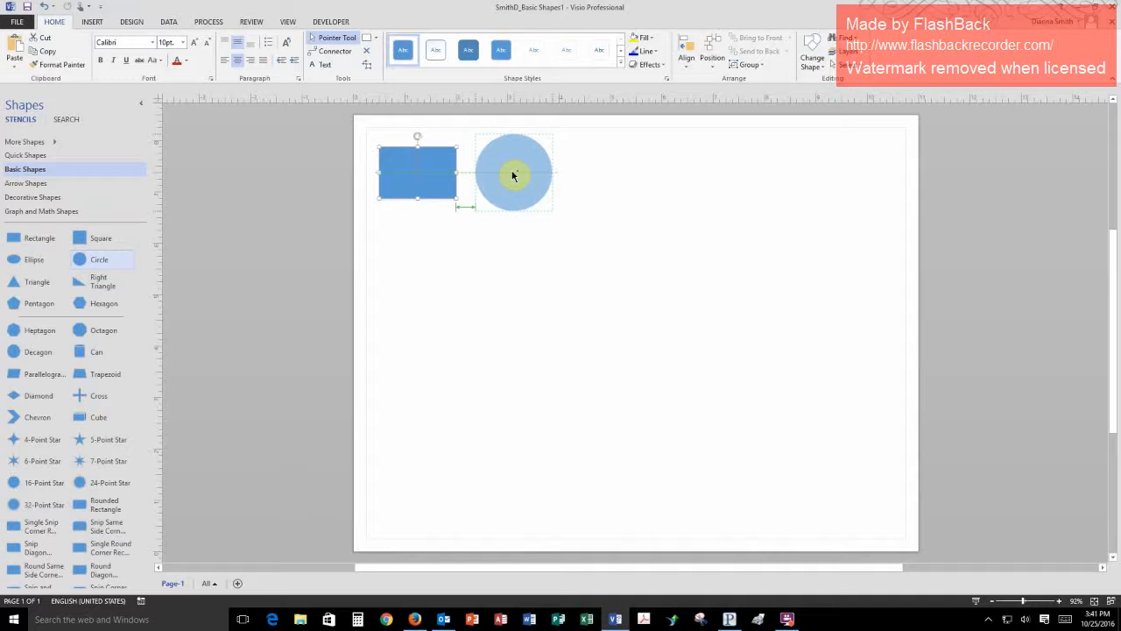
left_click_drag(513, 175, 513, 175)
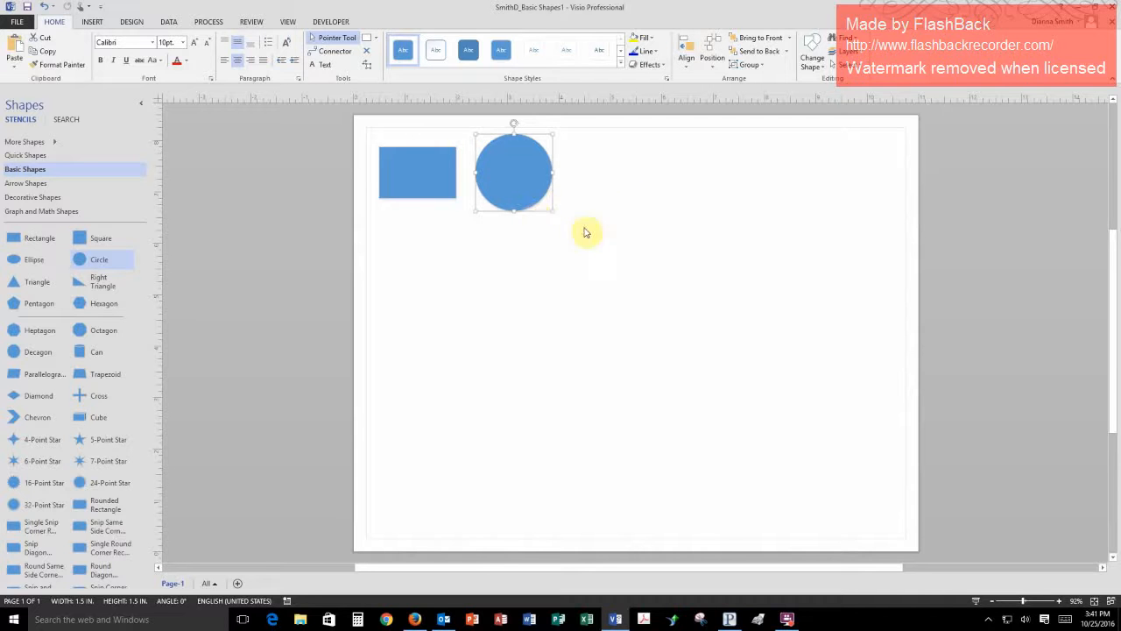
left_click(503, 184)
left_click_drag(502, 187, 506, 185)
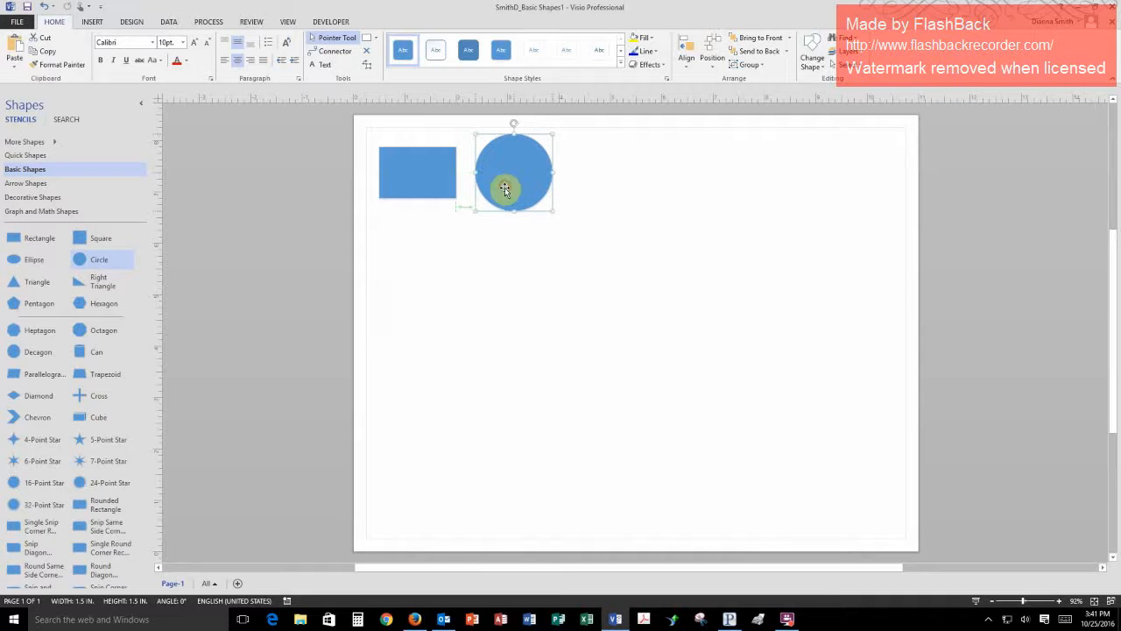
left_click(583, 200)
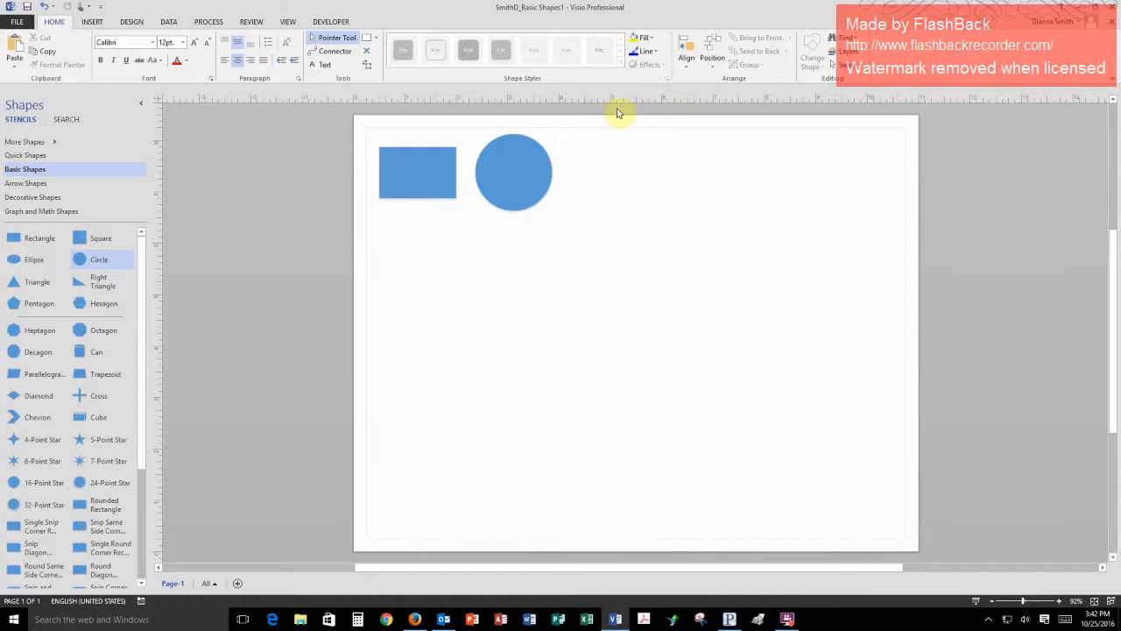
- Set the spacing distance between shapes to 1 in. and move the circle to that gap from the rectangle, keeping their centres level
left_click(714, 68)
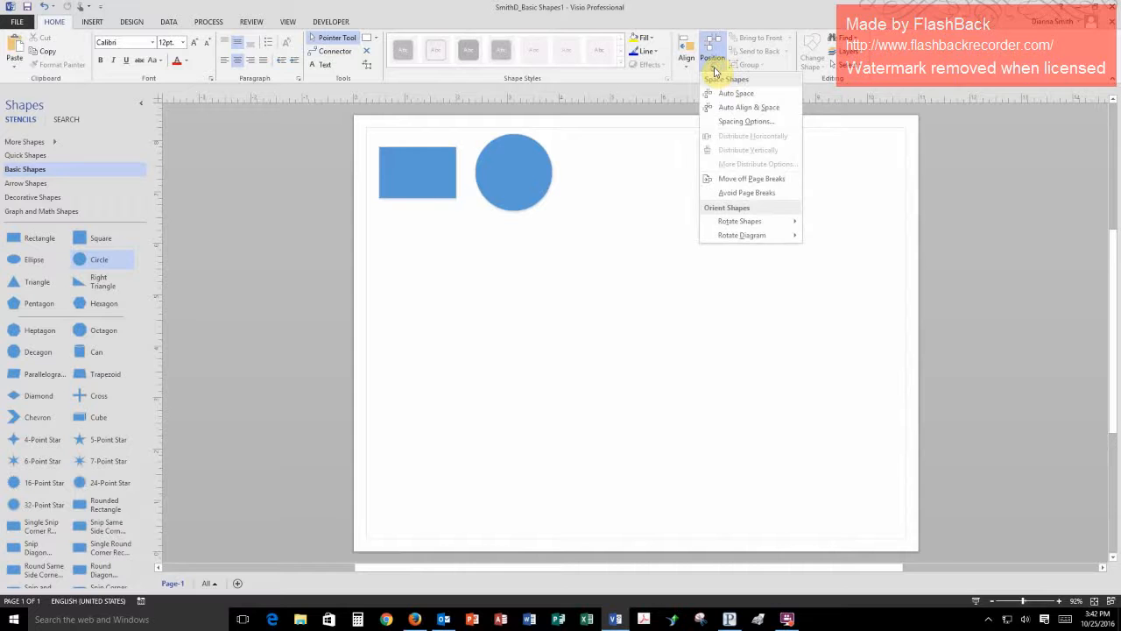
left_click(747, 123)
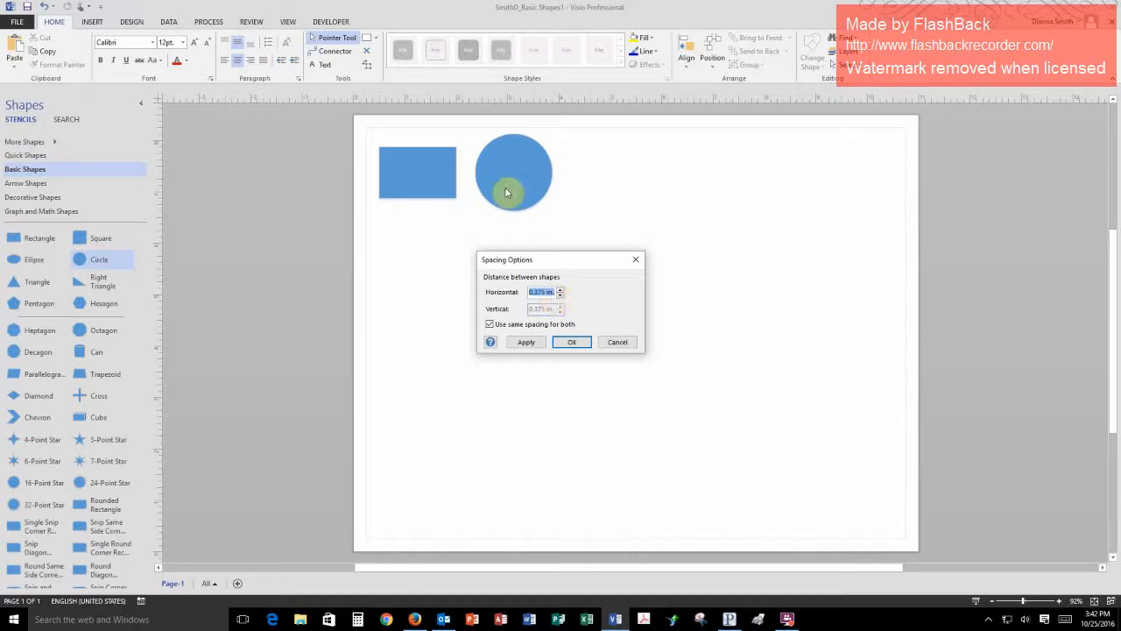
type("1")
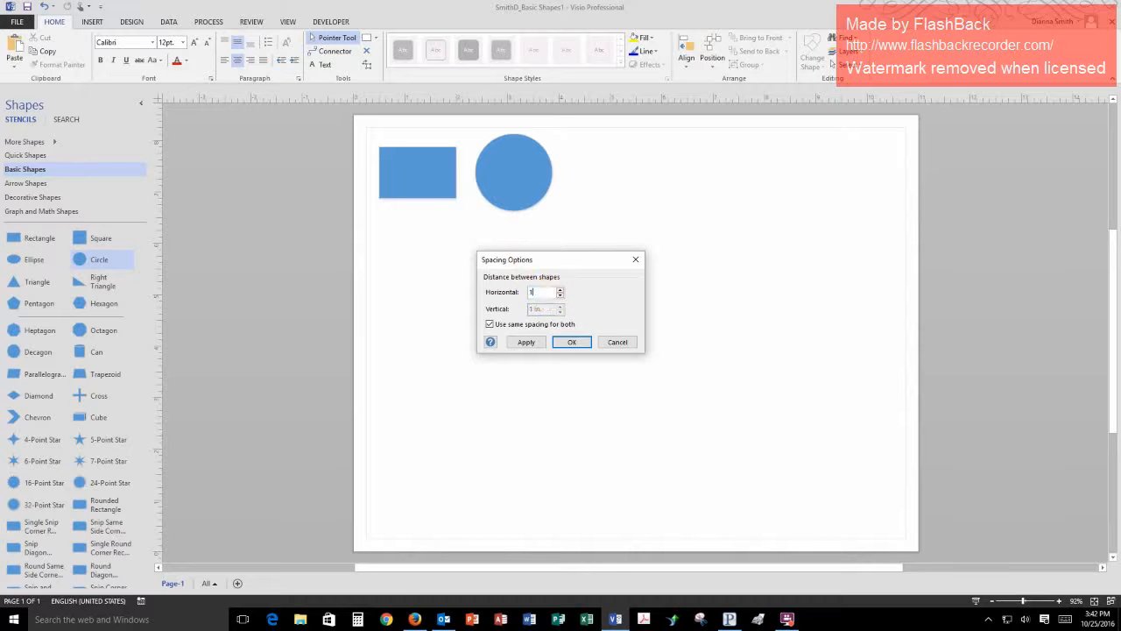
left_click(523, 346)
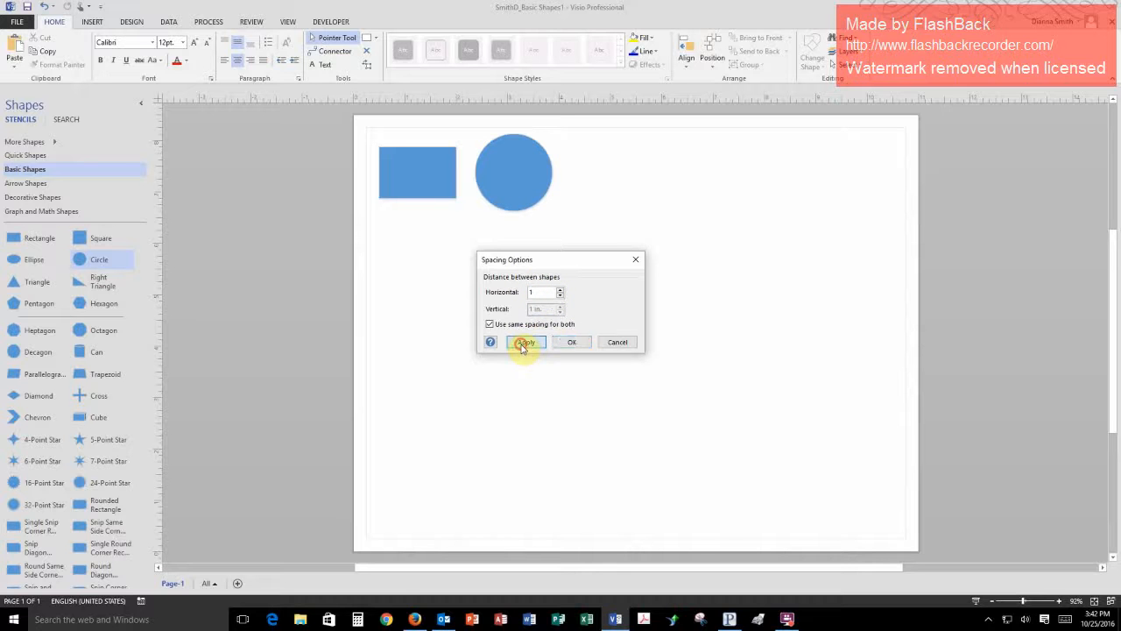
left_click(569, 344)
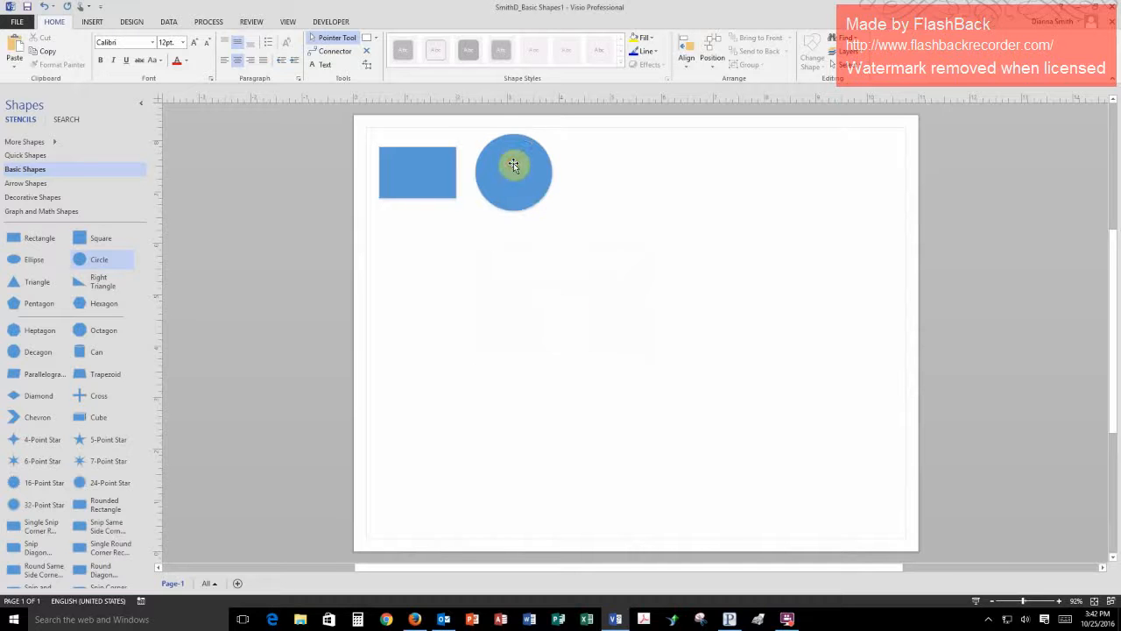
left_click_drag(516, 166, 535, 166)
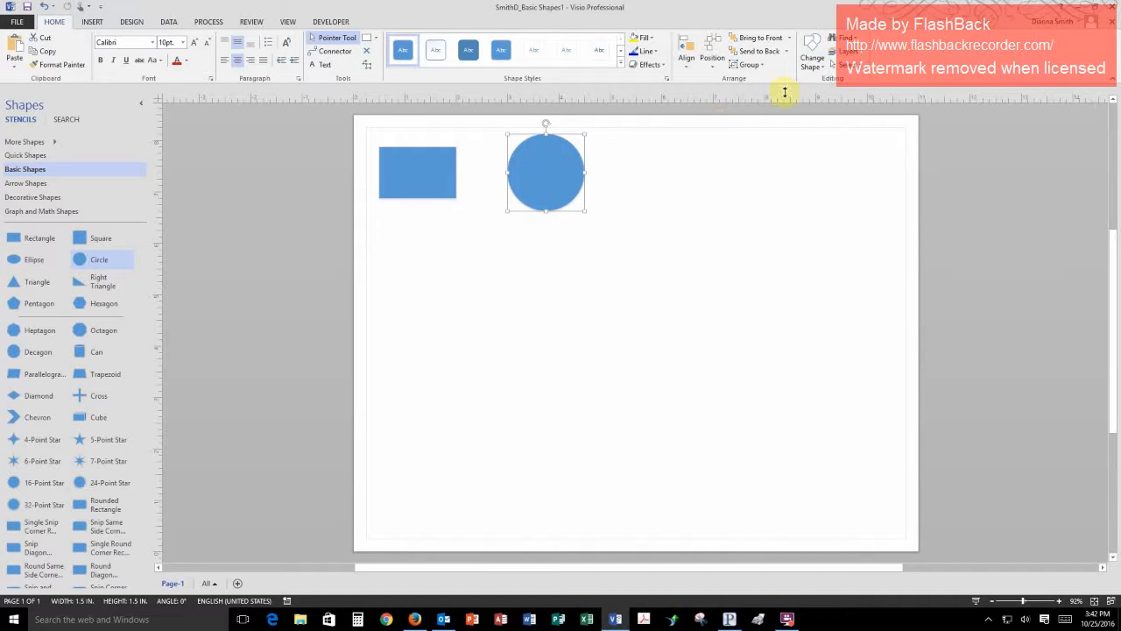
left_click(672, 194)
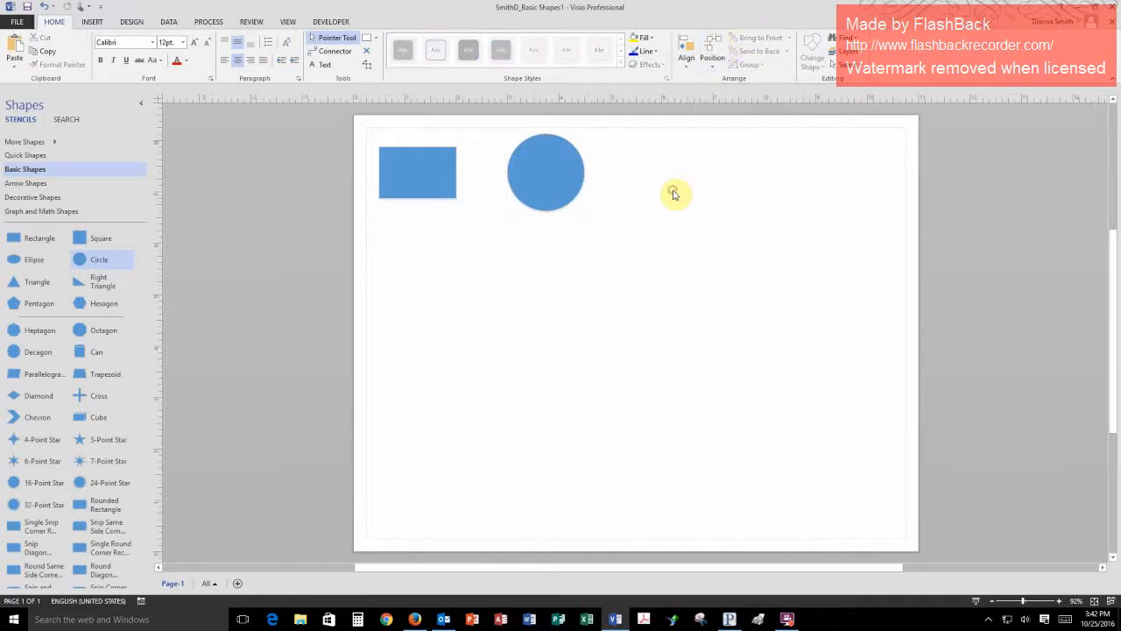
- Set the spacing distance between shapes to 0.375 in. and move the circle to that gap from the rectangle, keeping their centres level
left_click(719, 48)
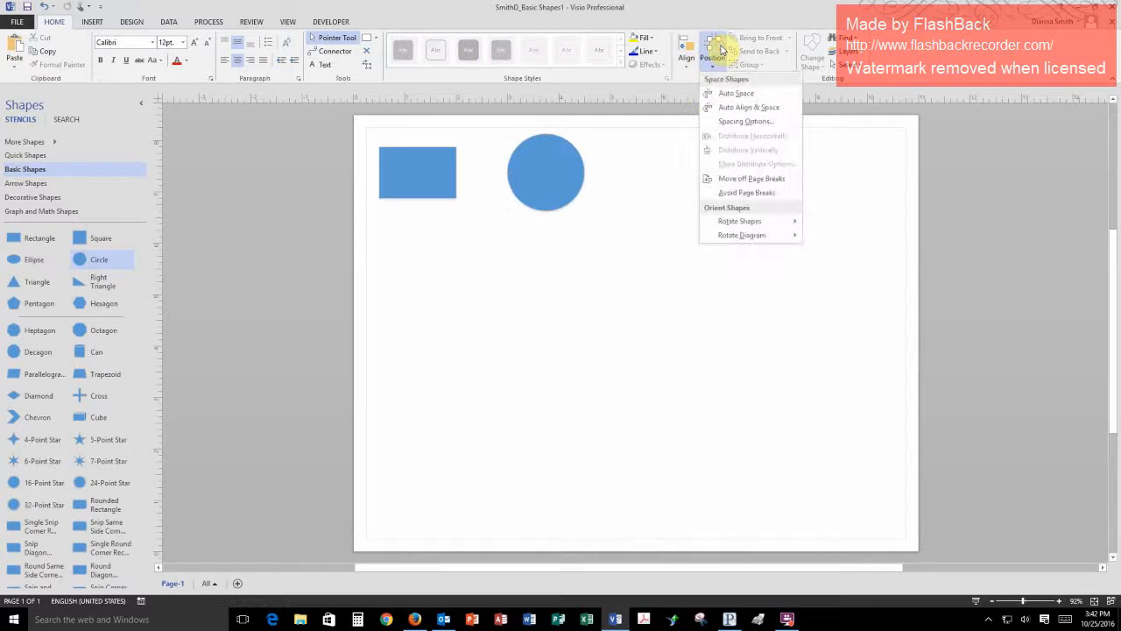
left_click(741, 124)
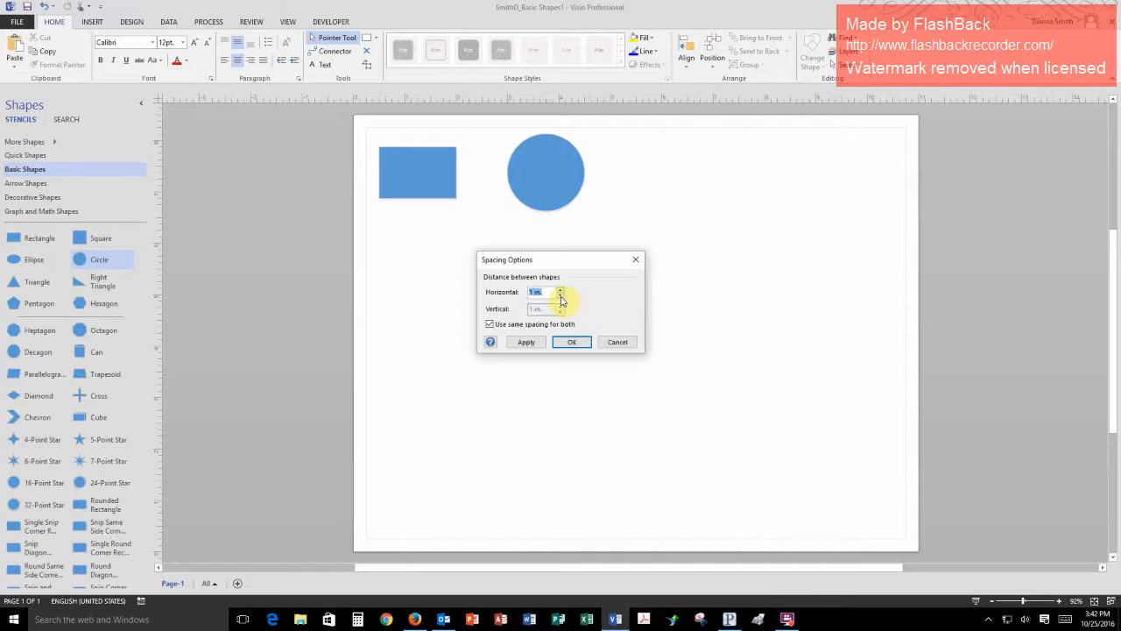
left_click_drag(556, 292, 515, 295)
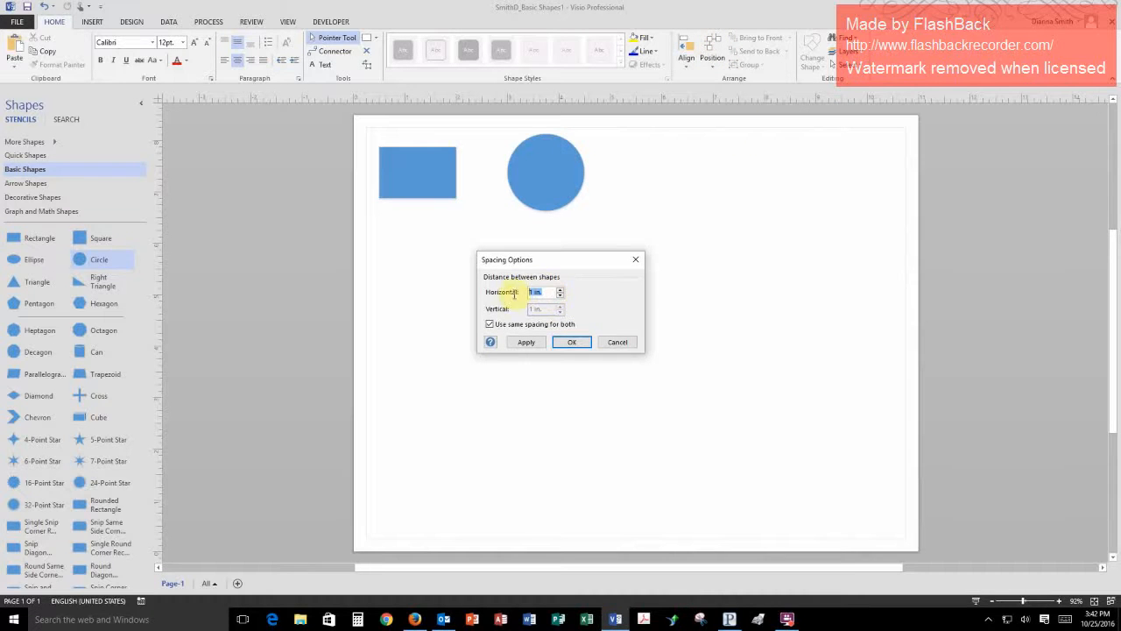
type("3")
type(".3")
type("75")
left_click(526, 341)
left_click(570, 343)
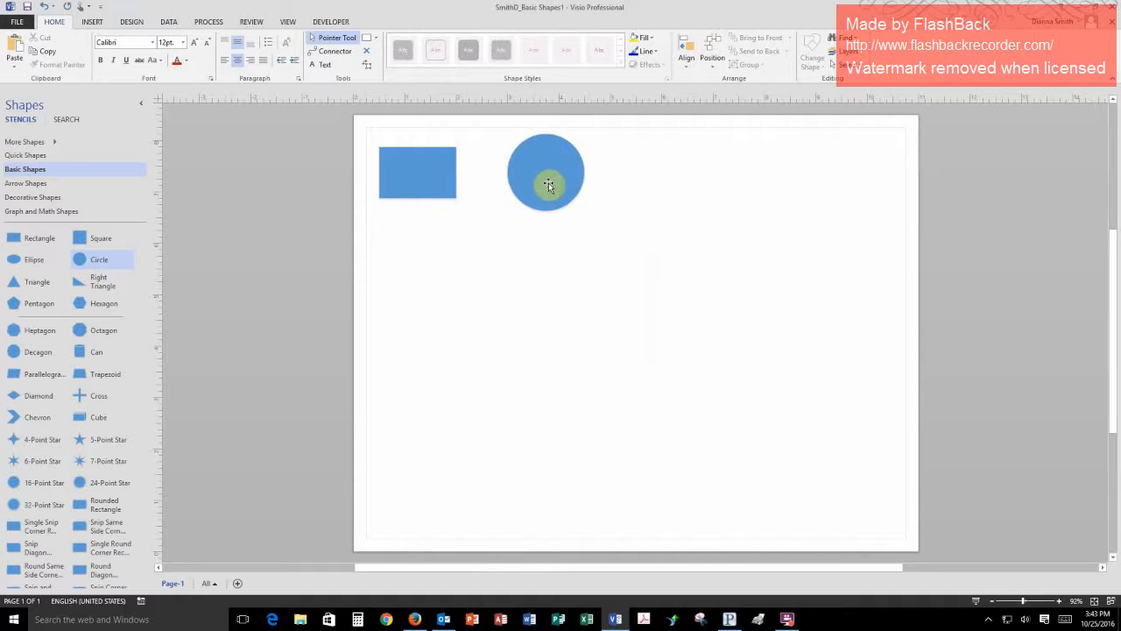
left_click_drag(540, 186, 518, 186)
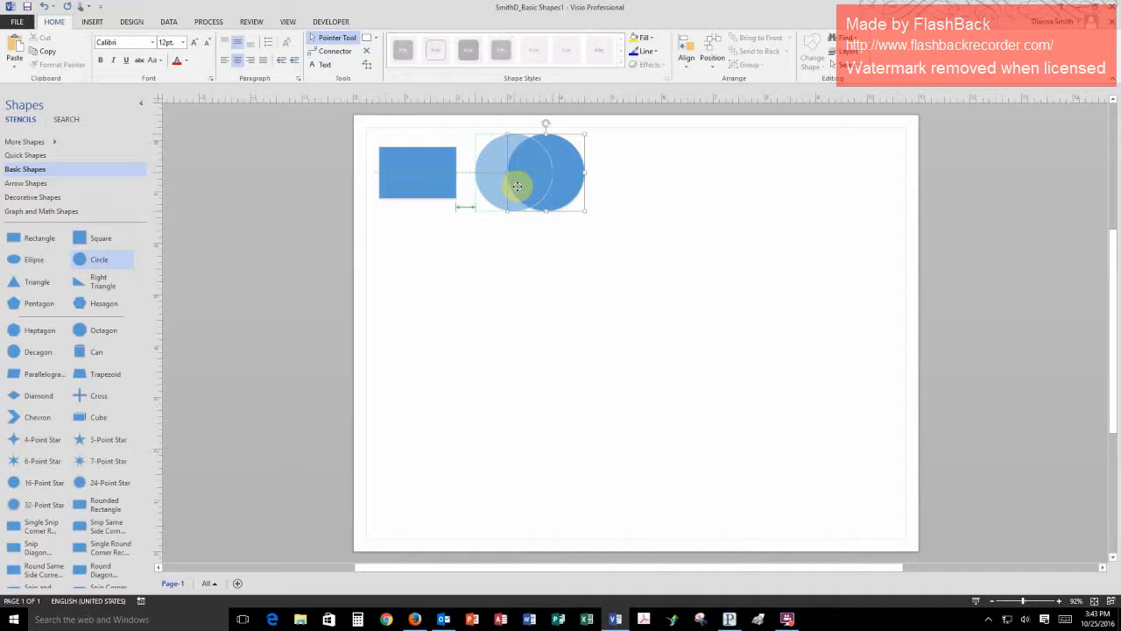
left_click_drag(517, 187, 518, 187)
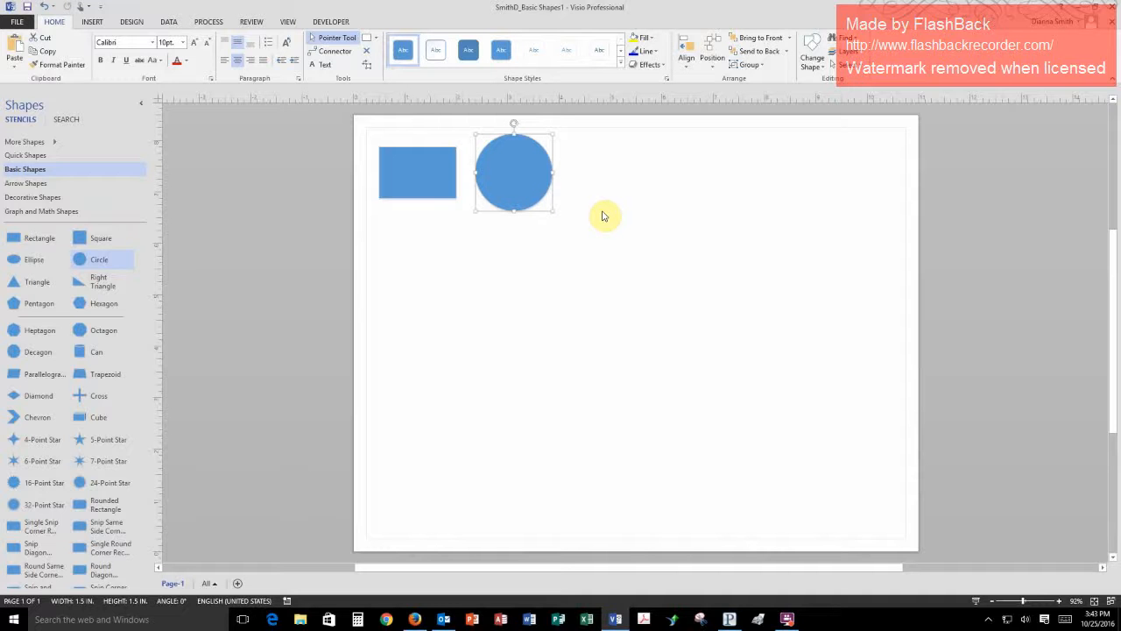
- Undo the circle moves and the placement of both shapes until the page is empty
key("Right")
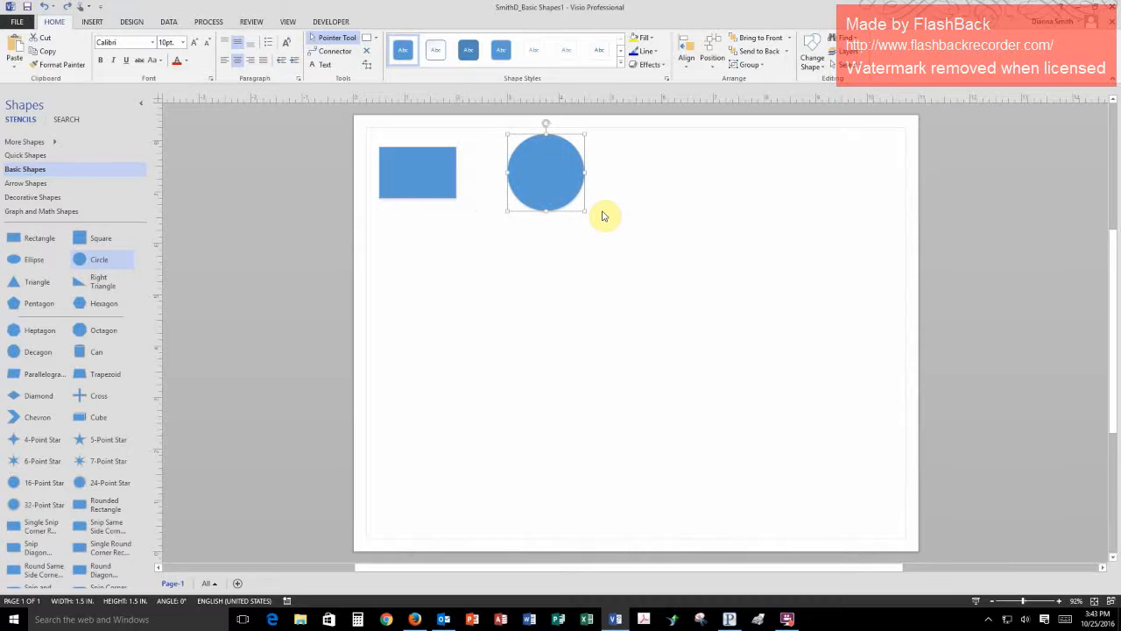
key("ctrl+z")
key("ctrl+z")
key("ctrl+z")
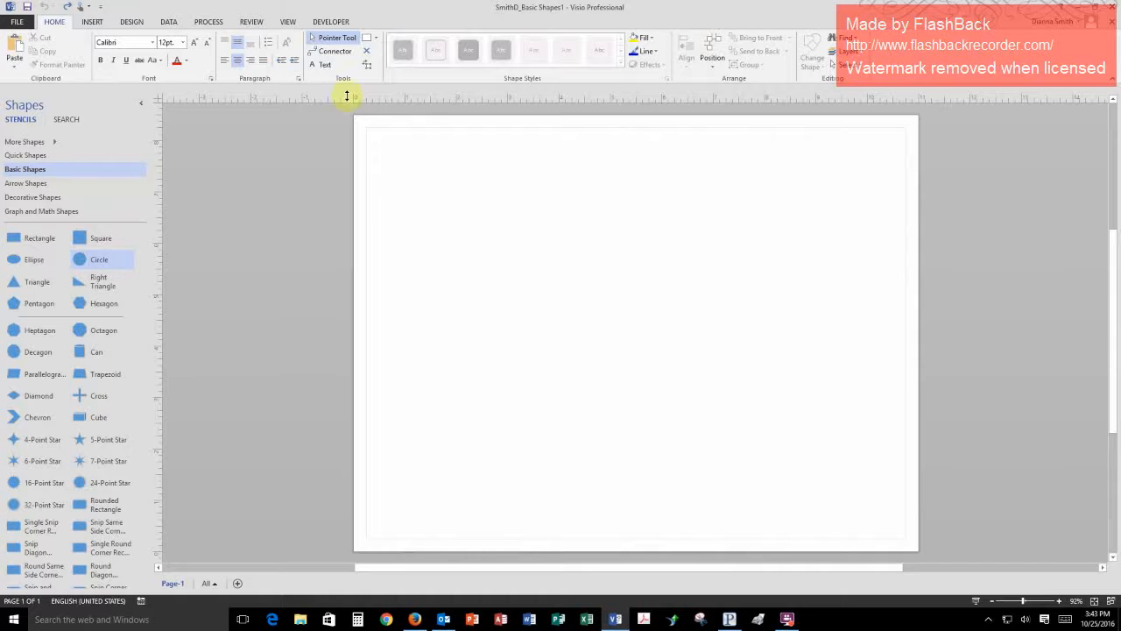
- Redo the placement of the rectangle and circle and all the circle moves
left_click(68, 12)
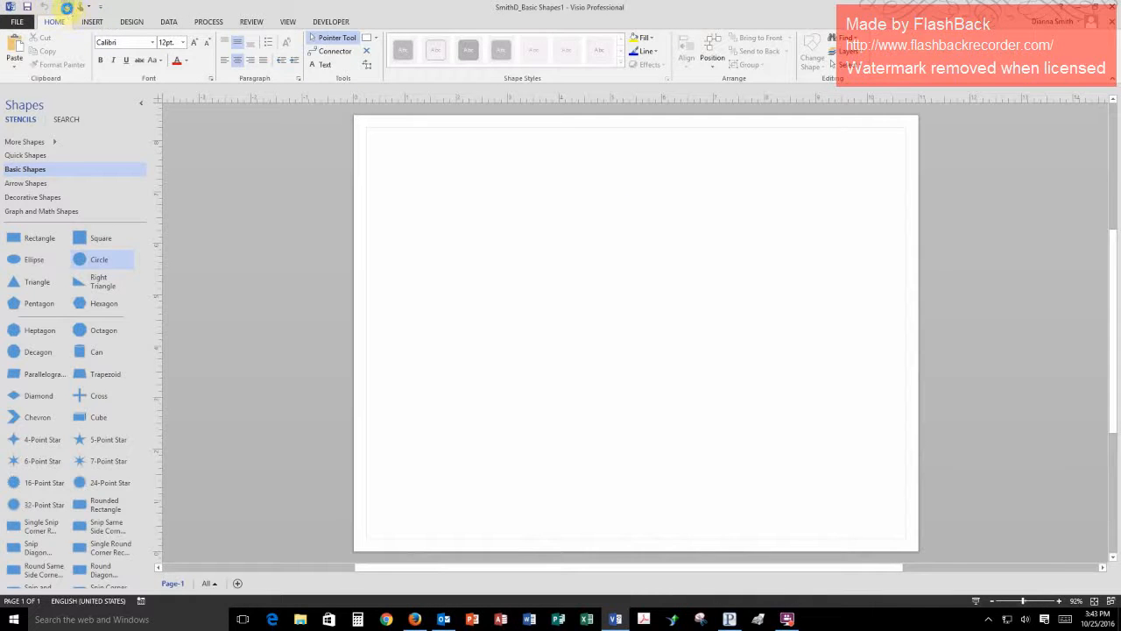
left_click(68, 11)
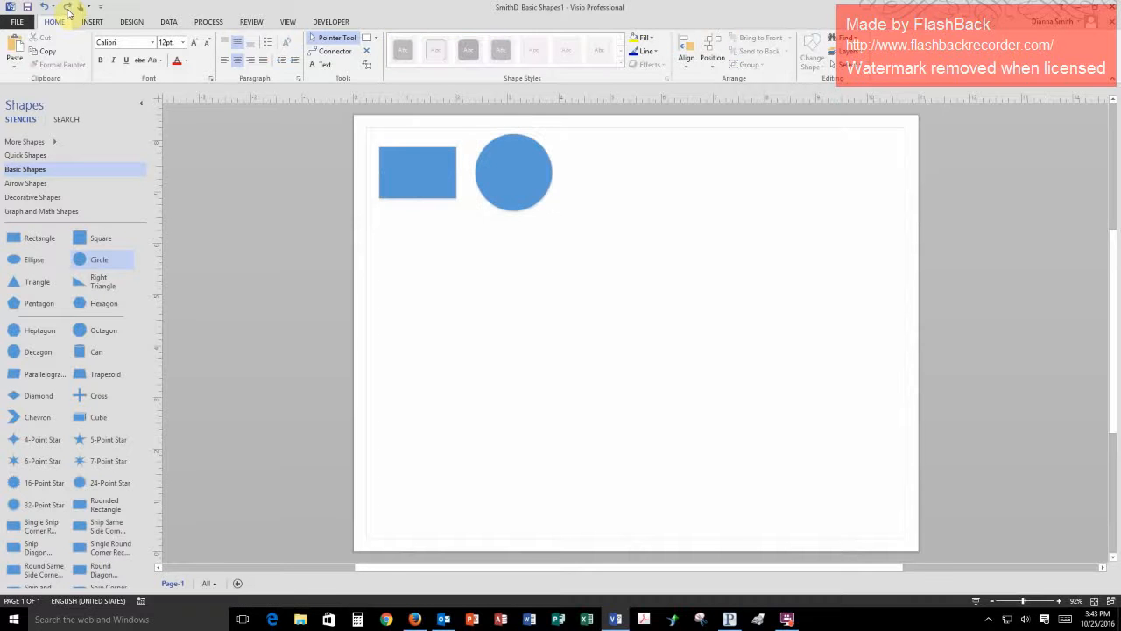
left_click(68, 11)
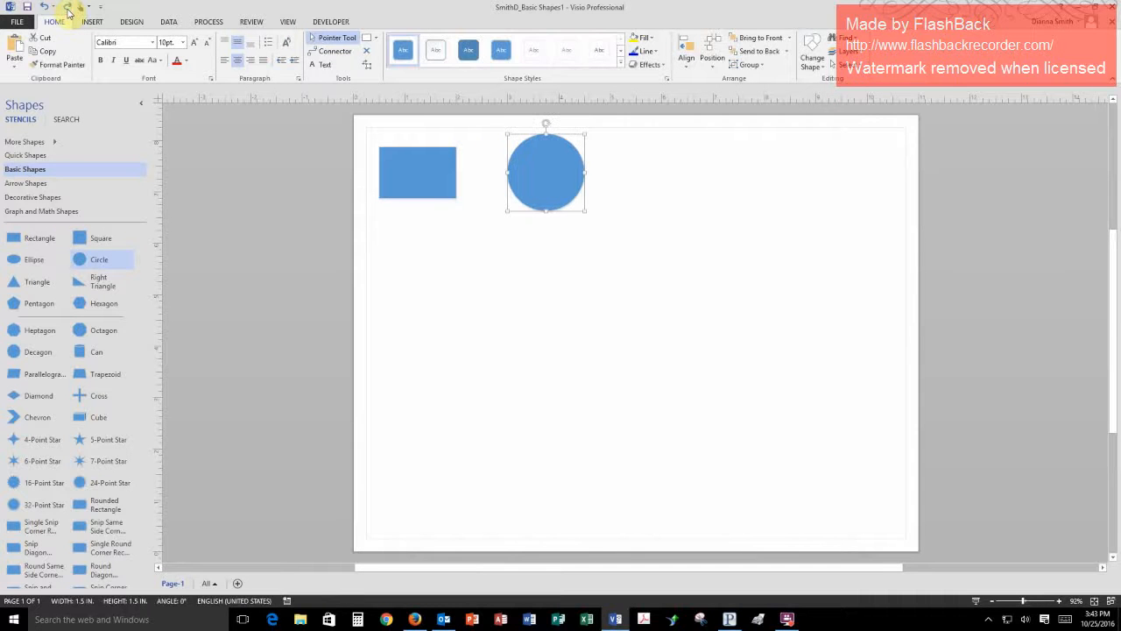
left_click(68, 11)
left_click(67, 11)
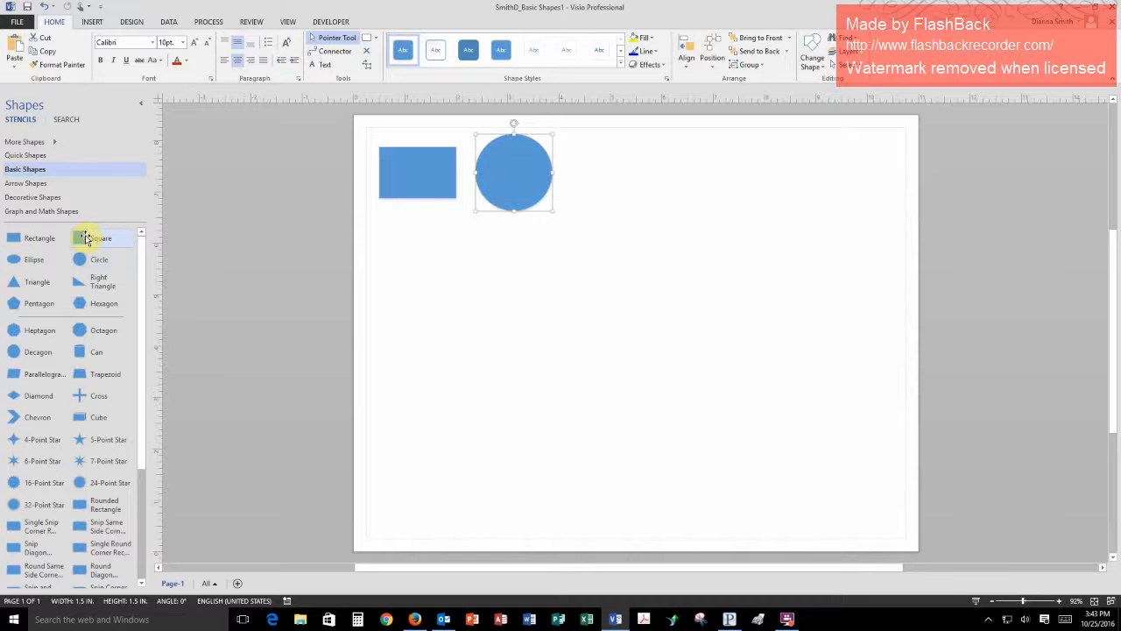
- Place a square from the Basic Shapes stencil to the right of the circle, level with it and at the same gap as between the first two shapes
left_click_drag(85, 238, 615, 181)
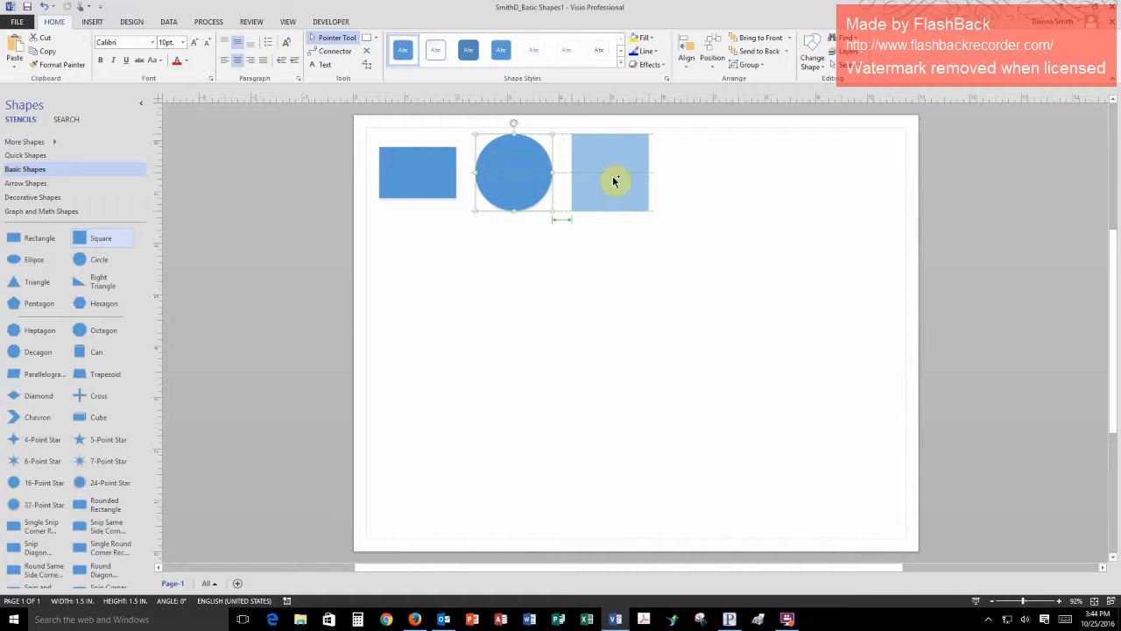
left_click_drag(614, 180, 614, 179)
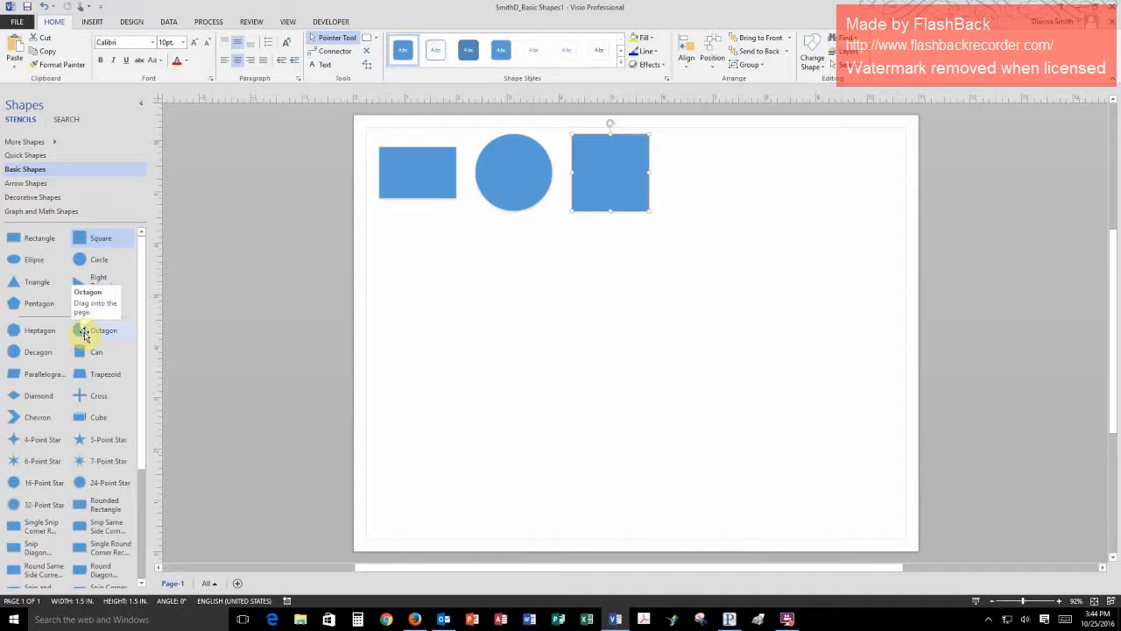
- Place an octagon from the Basic Shapes stencil centred below the rectangle, with a vertical gap matching the row's horizontal spacing
left_click_drag(85, 335, 423, 295)
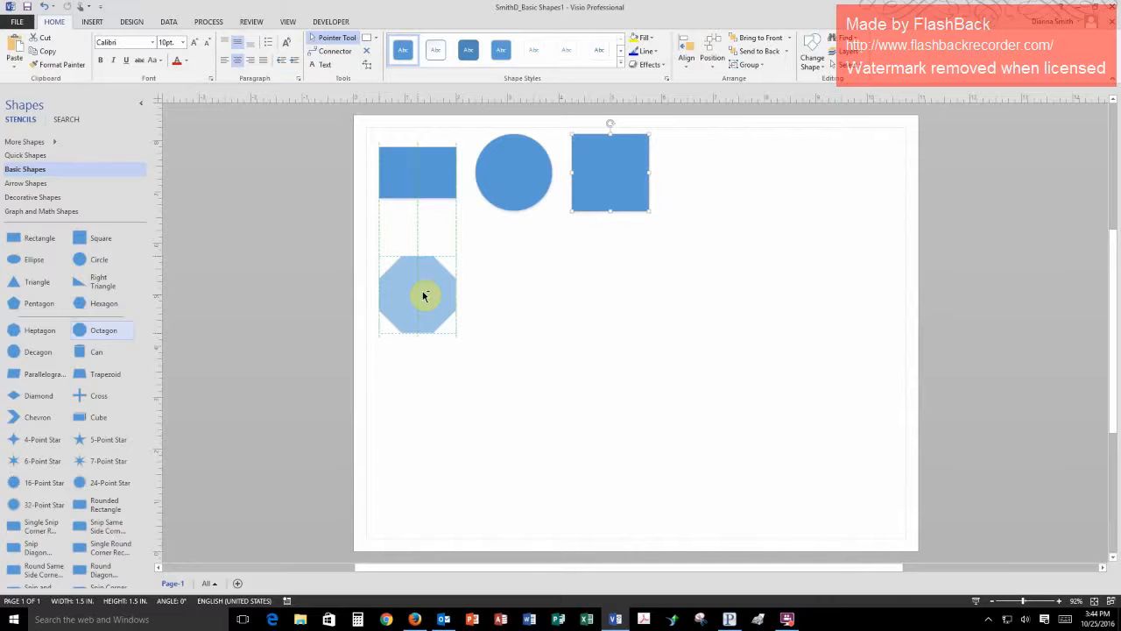
left_click_drag(423, 296, 424, 263)
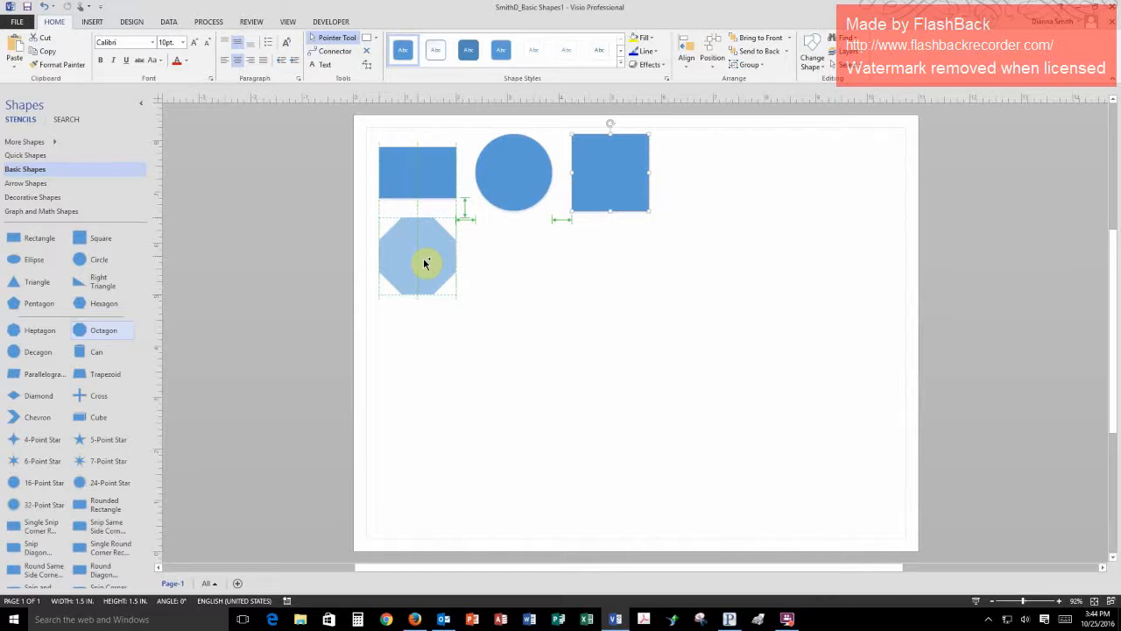
left_click_drag(424, 263, 425, 259)
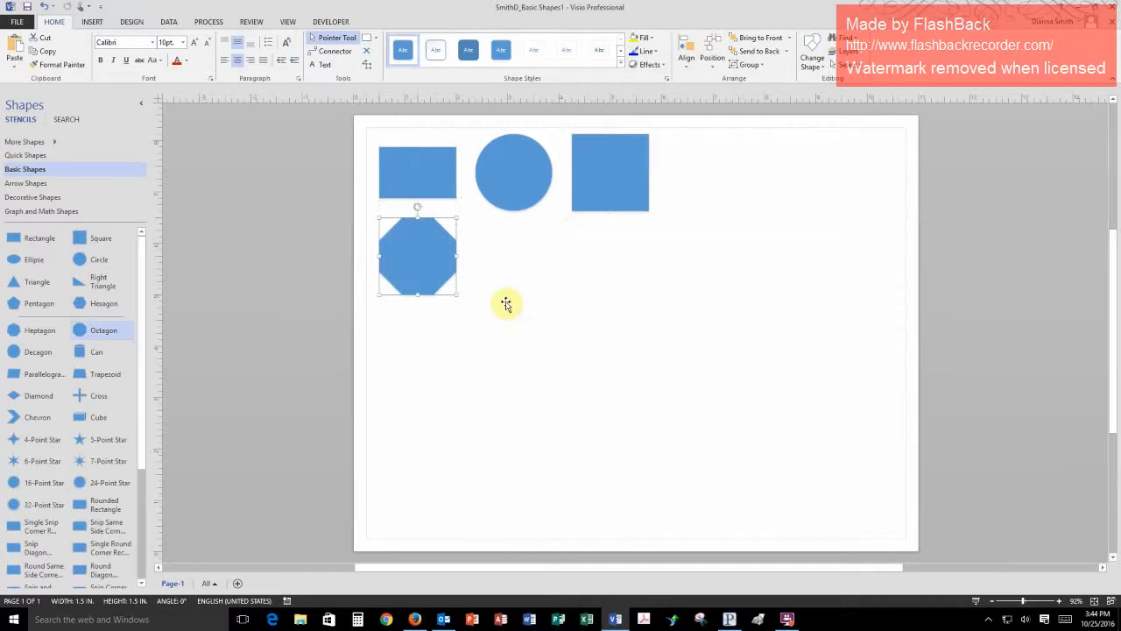
left_click(554, 351)
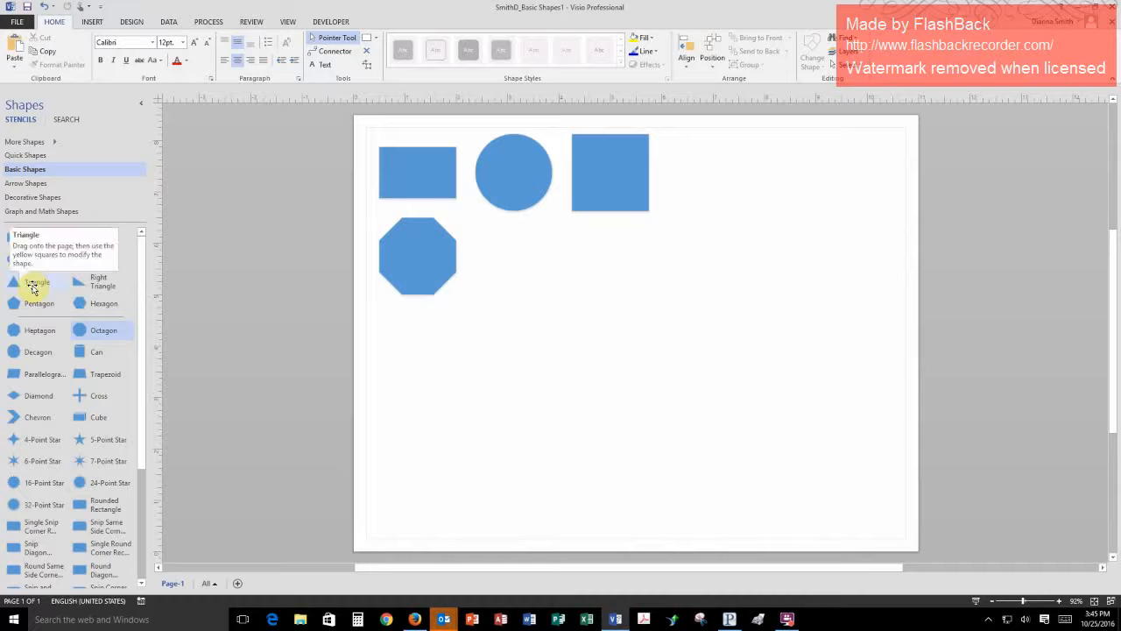
- Place a triangle centred below the circle, with its middle level with the octagon's centre, and save the drawing
left_click_drag(33, 286, 510, 277)
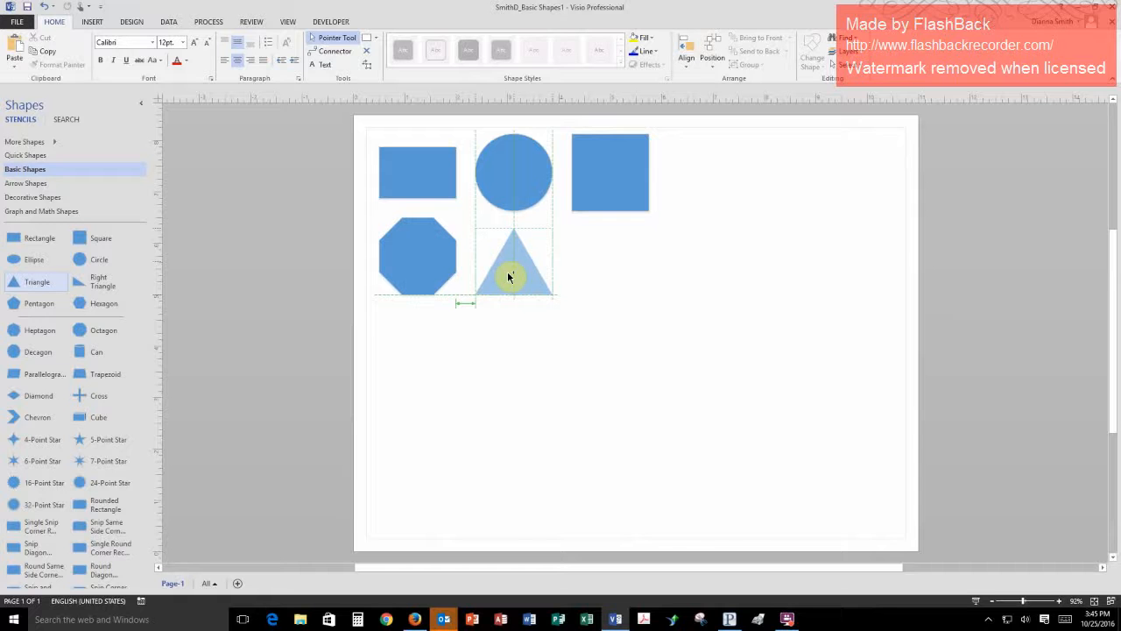
left_click_drag(510, 277, 512, 272)
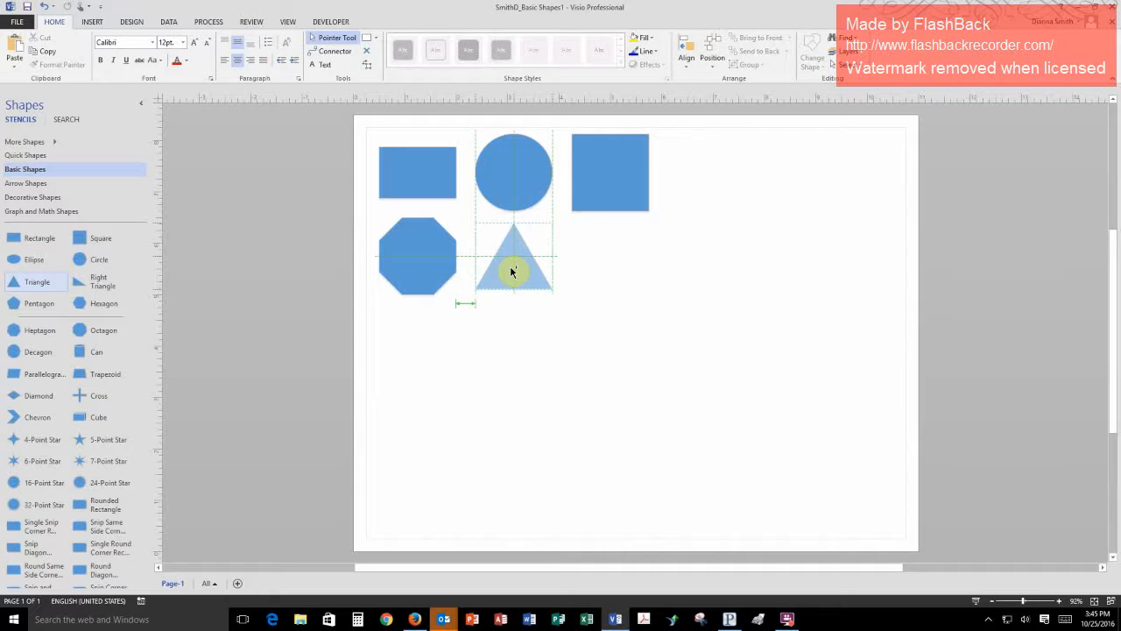
left_click_drag(512, 272, 510, 269)
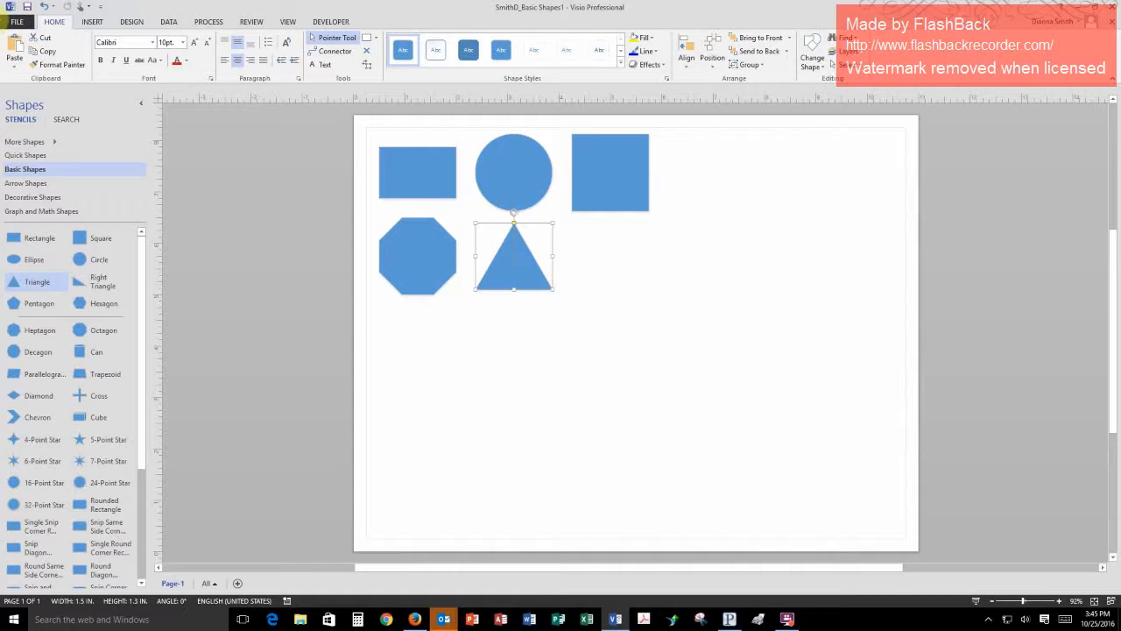
left_click(27, 7)
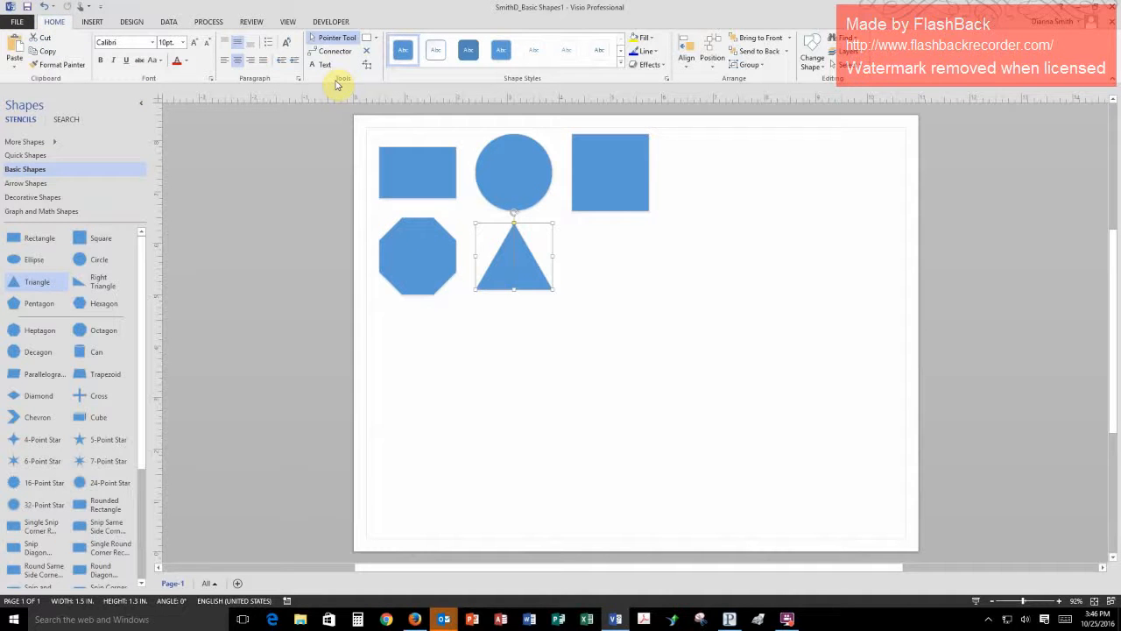
- Draw a square about 1.2 in. wide with the Rectangle drawing tool in the space below the placed square, and undo it
left_click(378, 40)
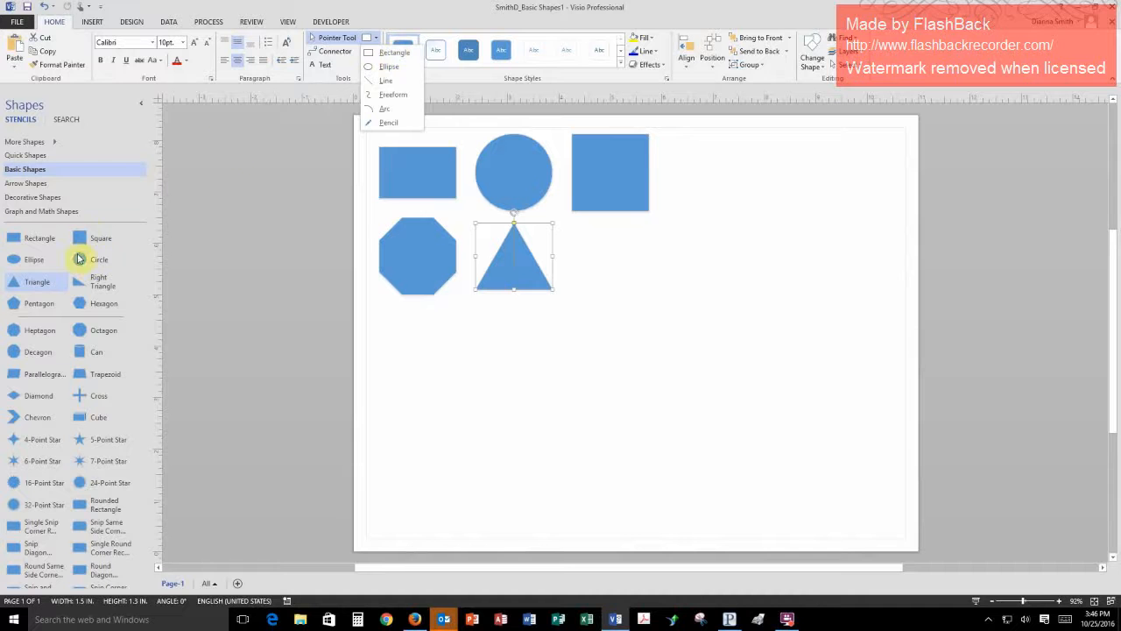
left_click(386, 55)
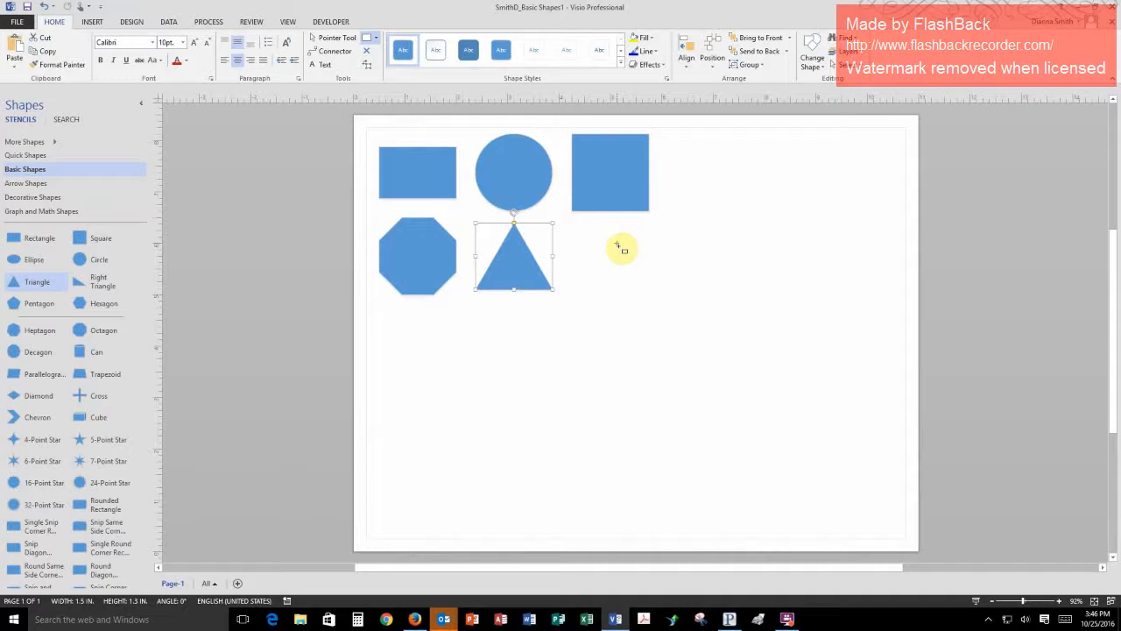
left_click_drag(619, 244, 678, 301)
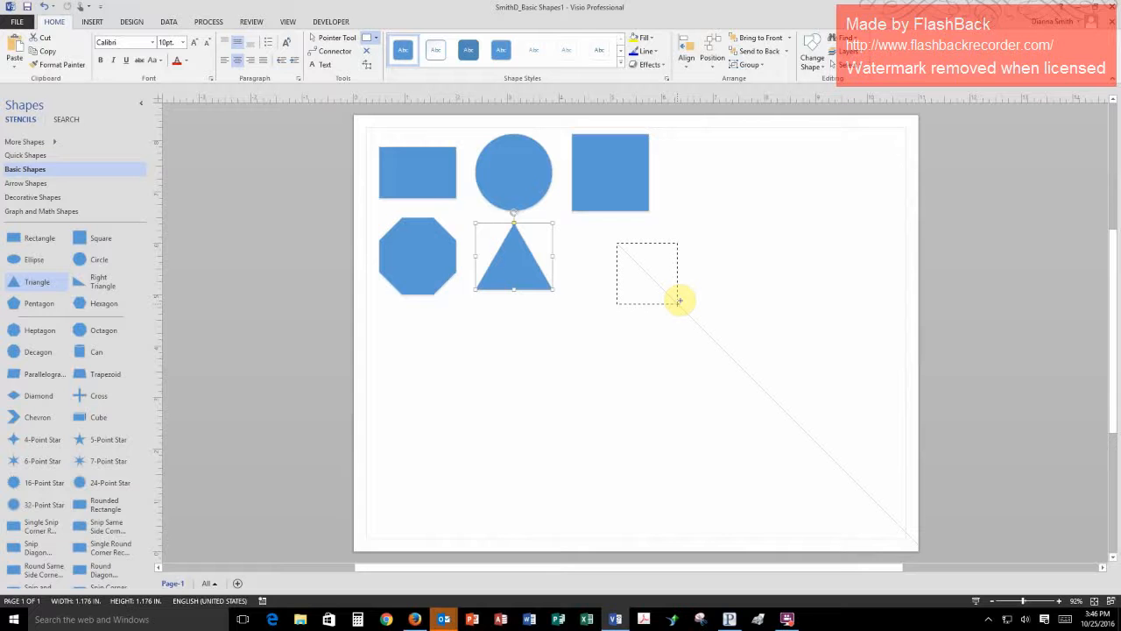
mouse_move(679, 300)
left_mouse_down()
mouse_move(823, 447)
mouse_move(630, 265)
mouse_move(676, 304)
left_mouse_up()
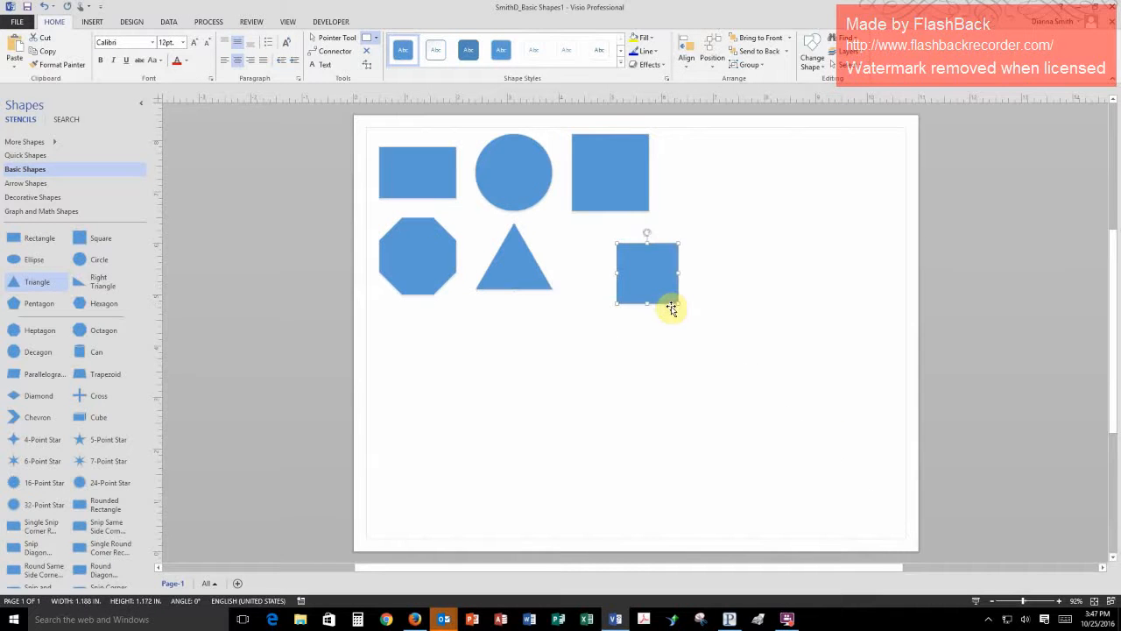
key("ctrl+z")
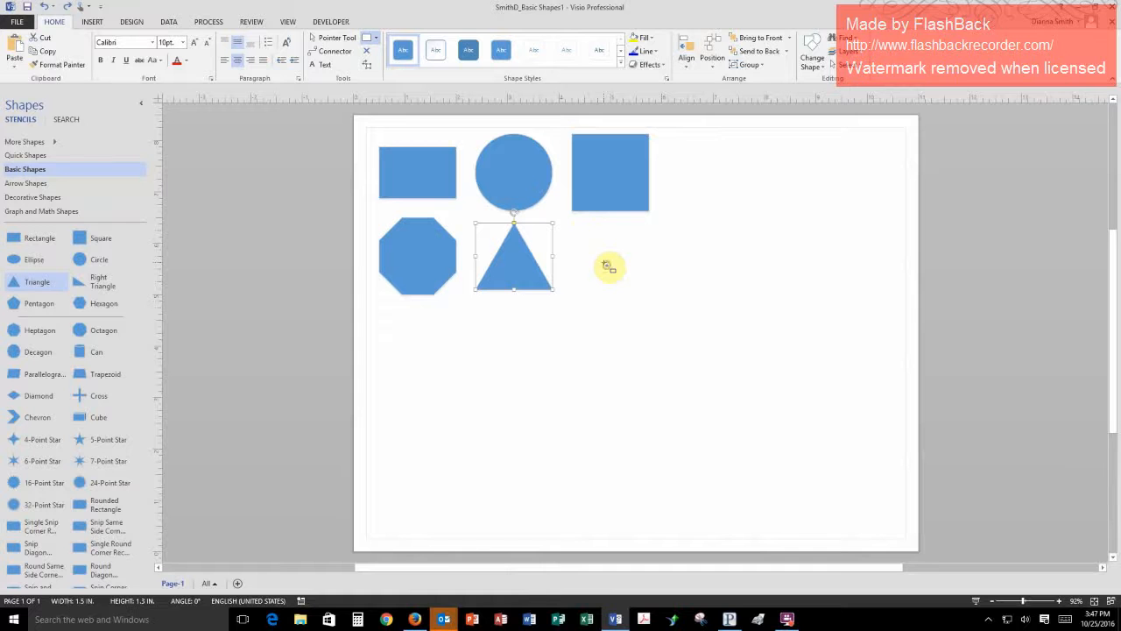
- Draw a rectangle about 2.9 in. wide and 1.1 in. high with the Rectangle tool, below the square and beside the triangle
left_click_drag(604, 262, 749, 320)
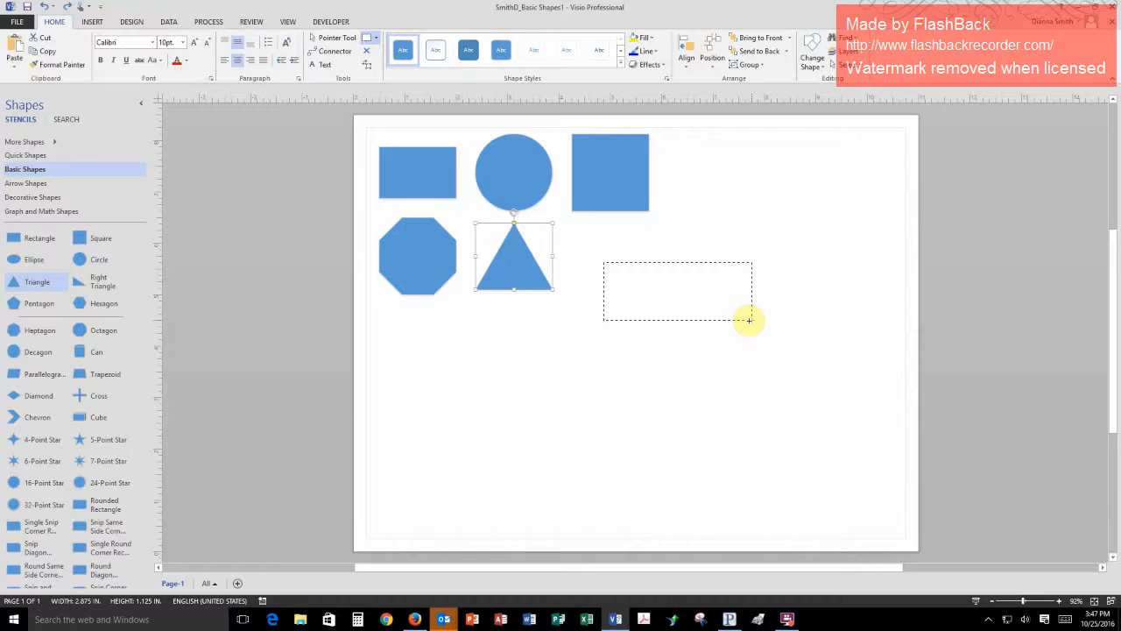
left_click_drag(749, 320, 749, 320)
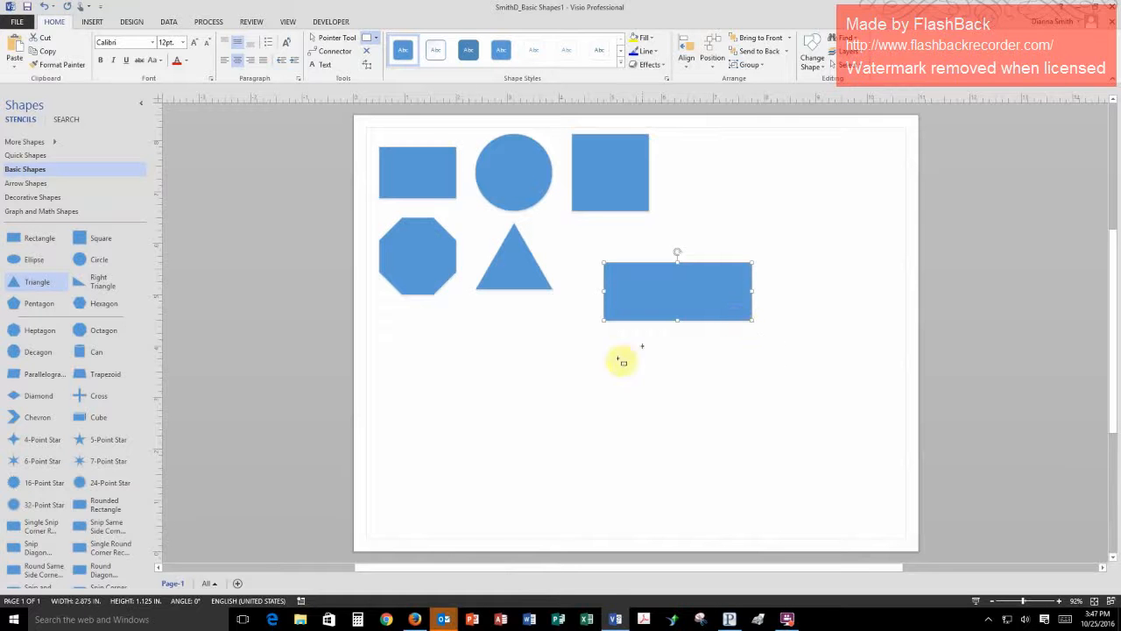
- Draw a second rectangle about 2.9 by 1.4 in. lower on the page and a thin upright one about 0.1 by 1.5 in. beside it
left_click_drag(546, 365, 693, 435)
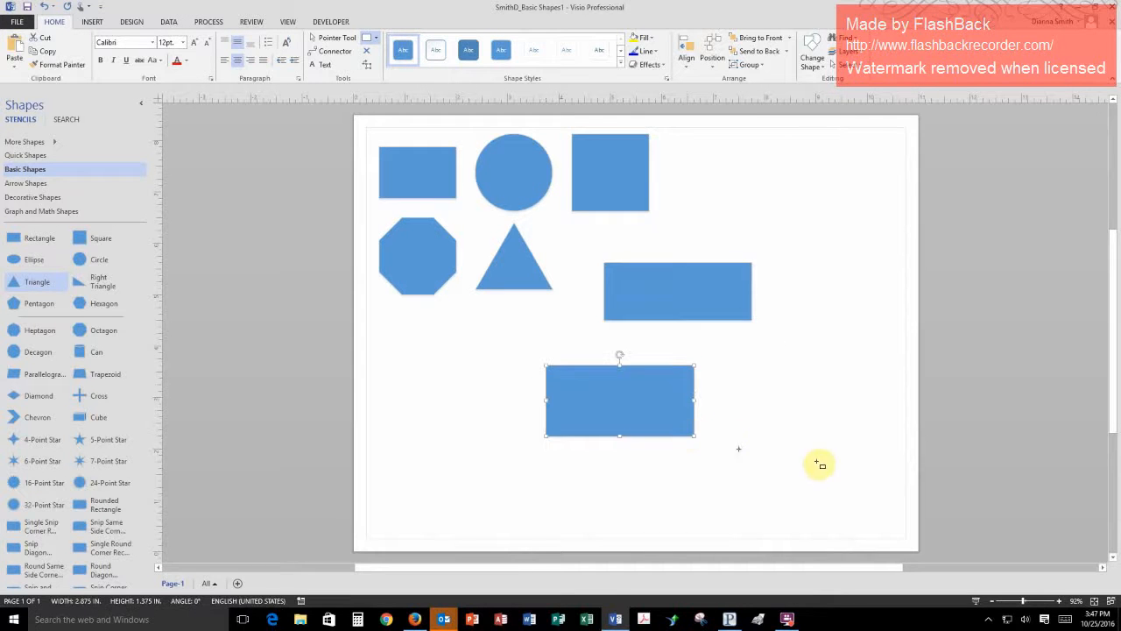
left_click_drag(769, 429, 767, 350)
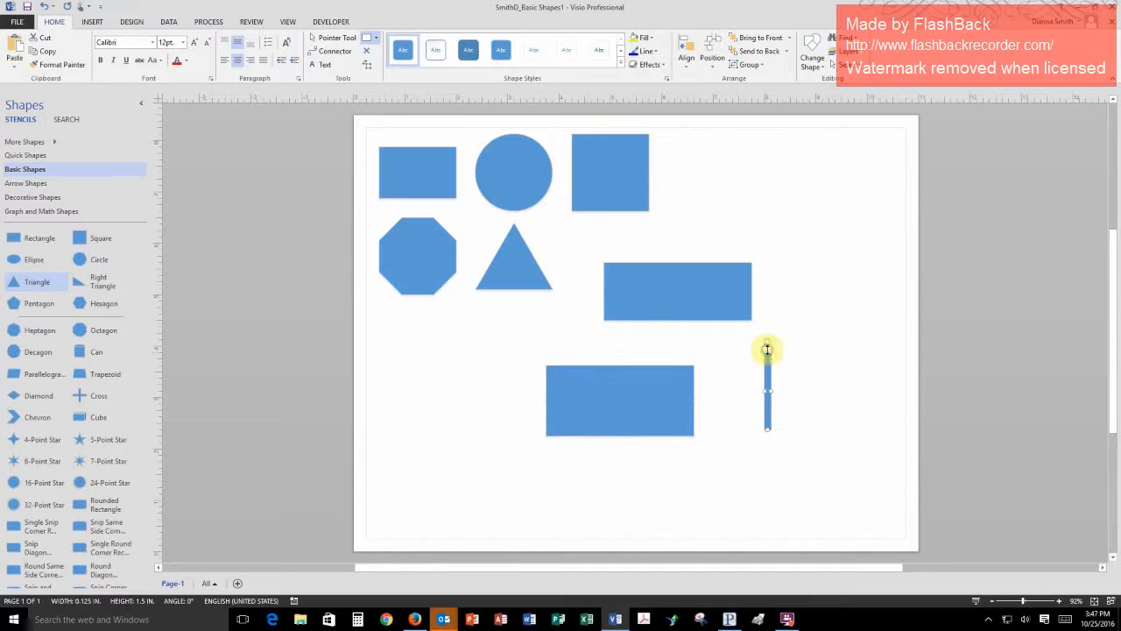
- With the Ellipse tool, draw an ellipse about 1 by 0.75 in. below the octagon and a circle about 1 in. across near the page's lower edge
left_click(379, 46)
left_click(379, 67)
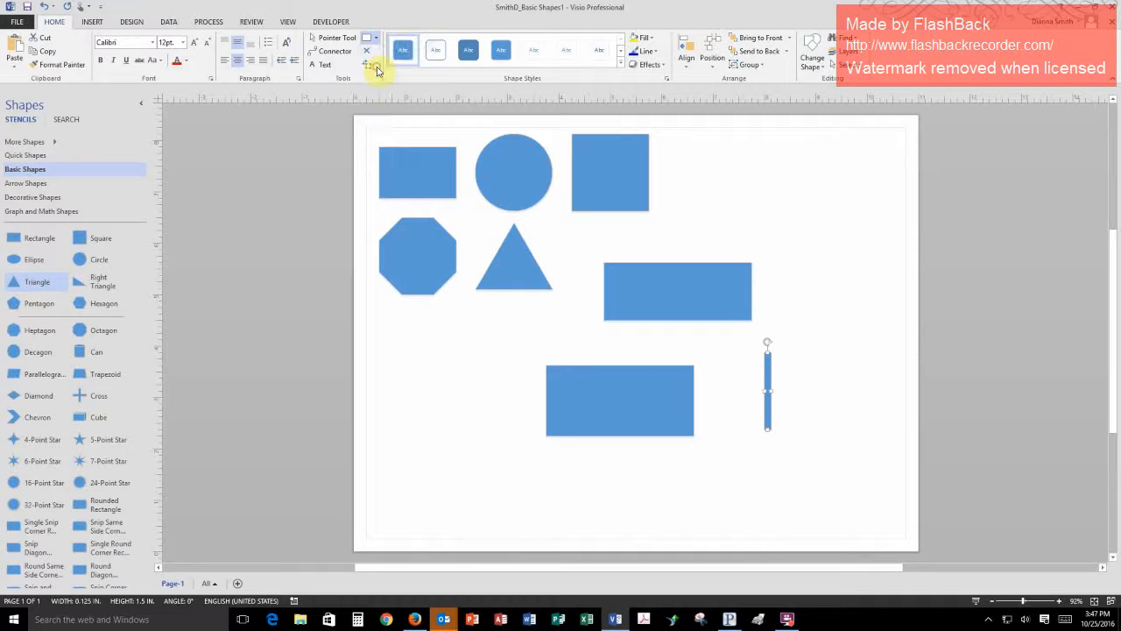
left_click_drag(405, 393, 455, 427)
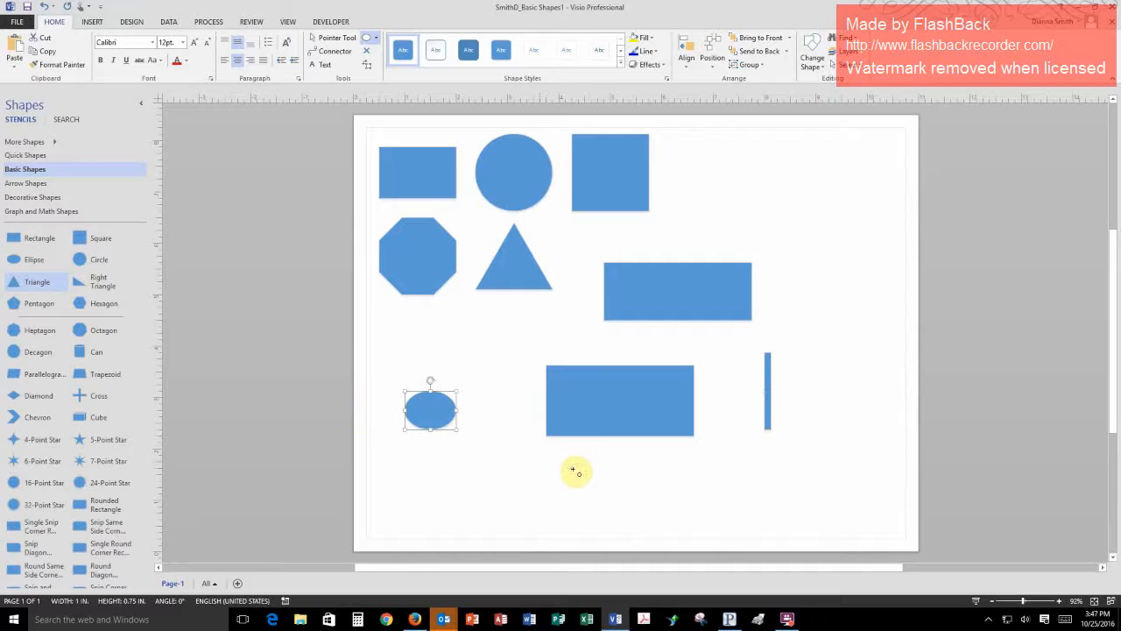
left_click_drag(555, 463, 599, 516)
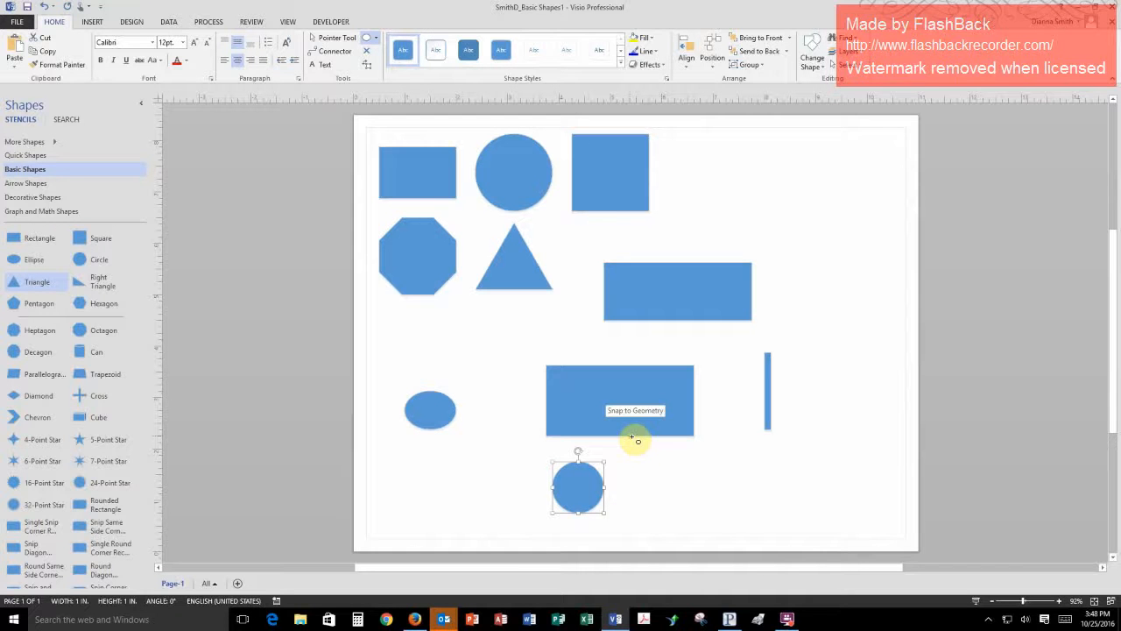
- Undo the circle, the ellipse and the last two rectangles, keeping only the first freehand-drawn rectangle
key("ctrl+z")
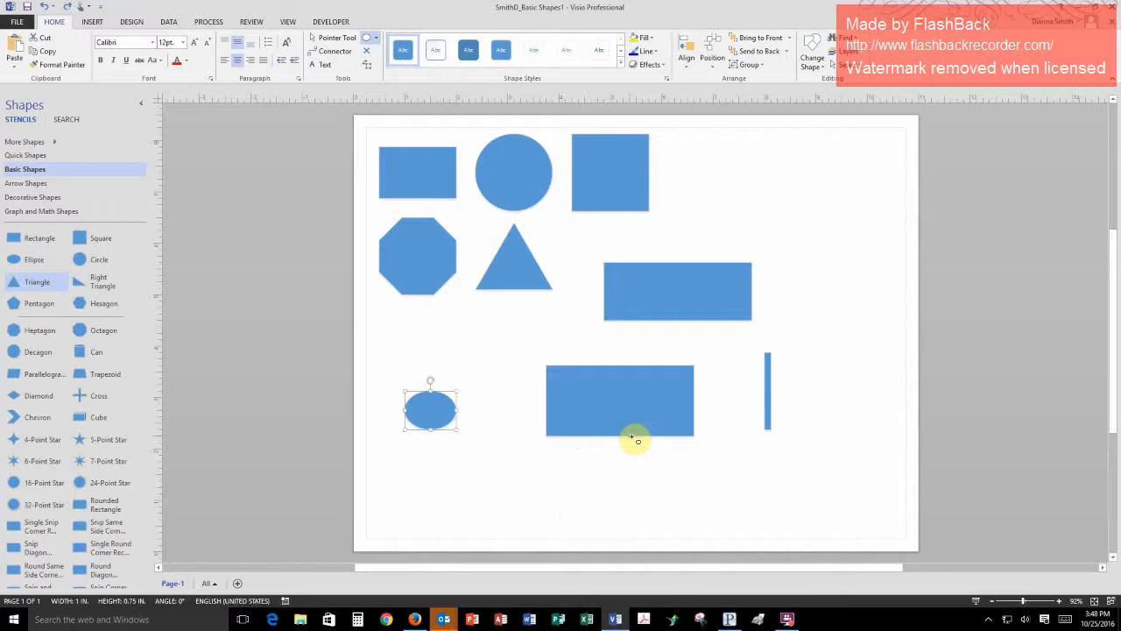
key("ctrl+z")
key("ctrl+z")
key("ctrl+z")
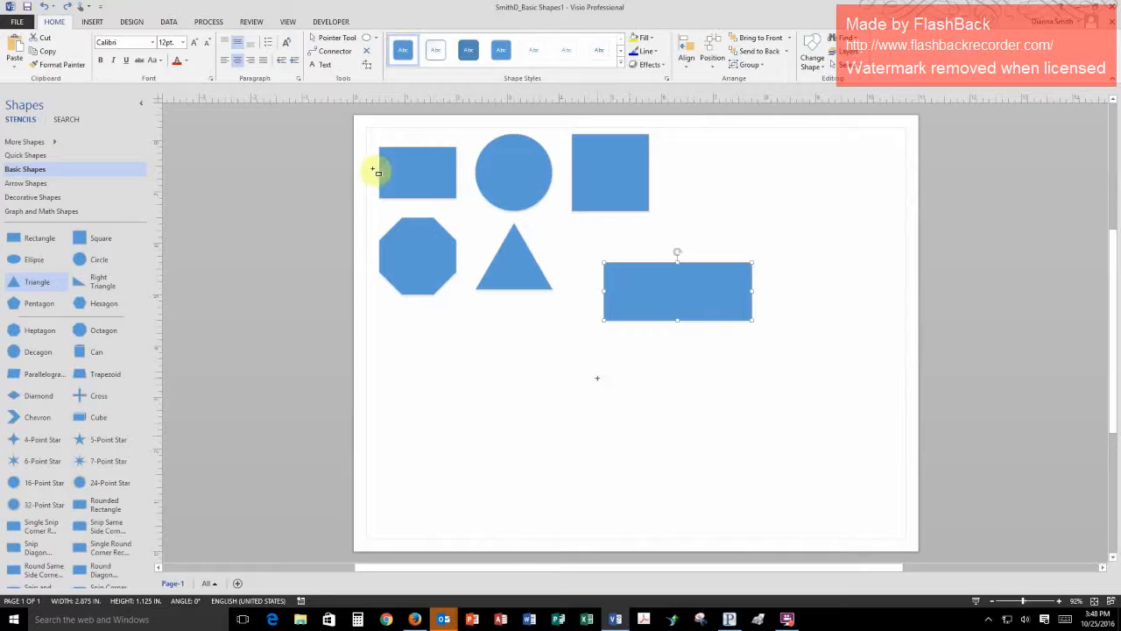
- Save the basic shapes drawing and close it, leaving the program open
left_click(28, 6)
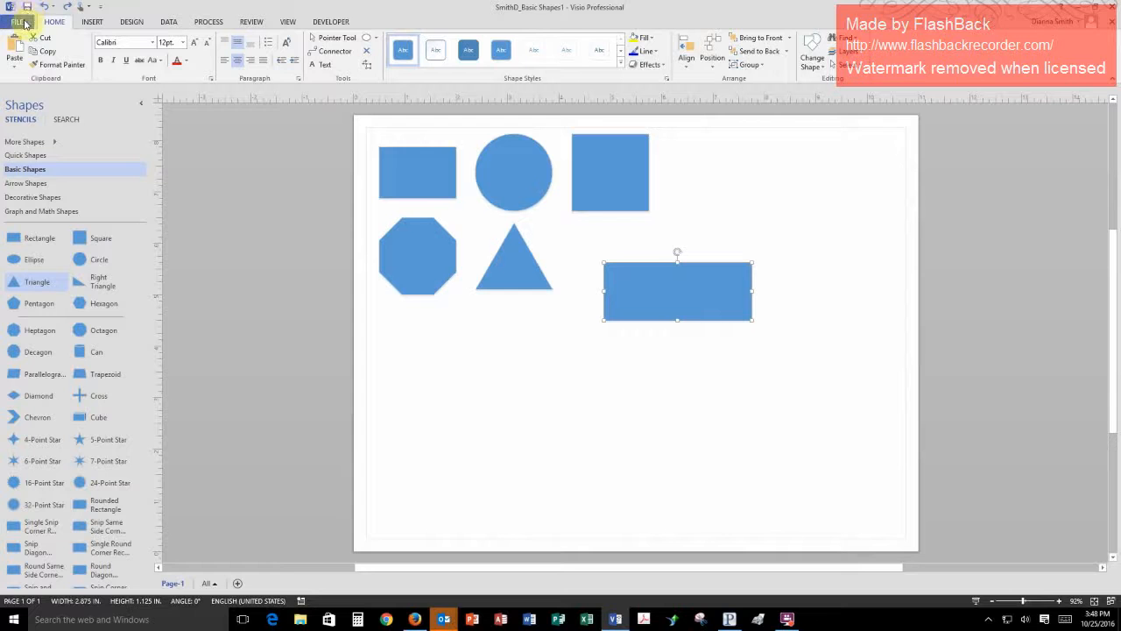
left_click(19, 22)
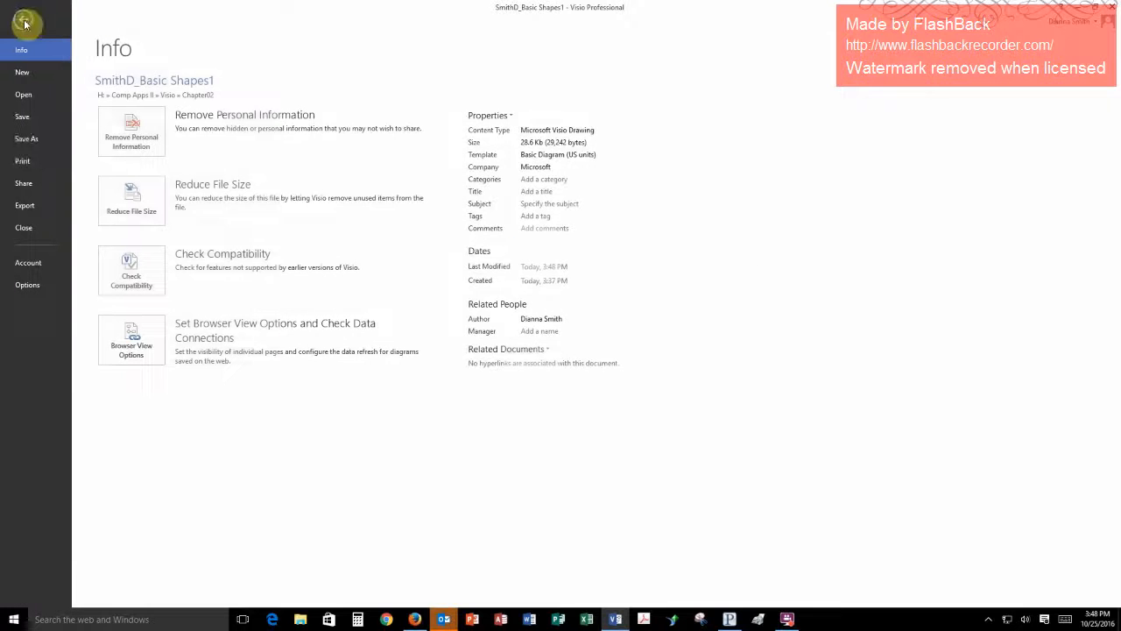
left_click(22, 123)
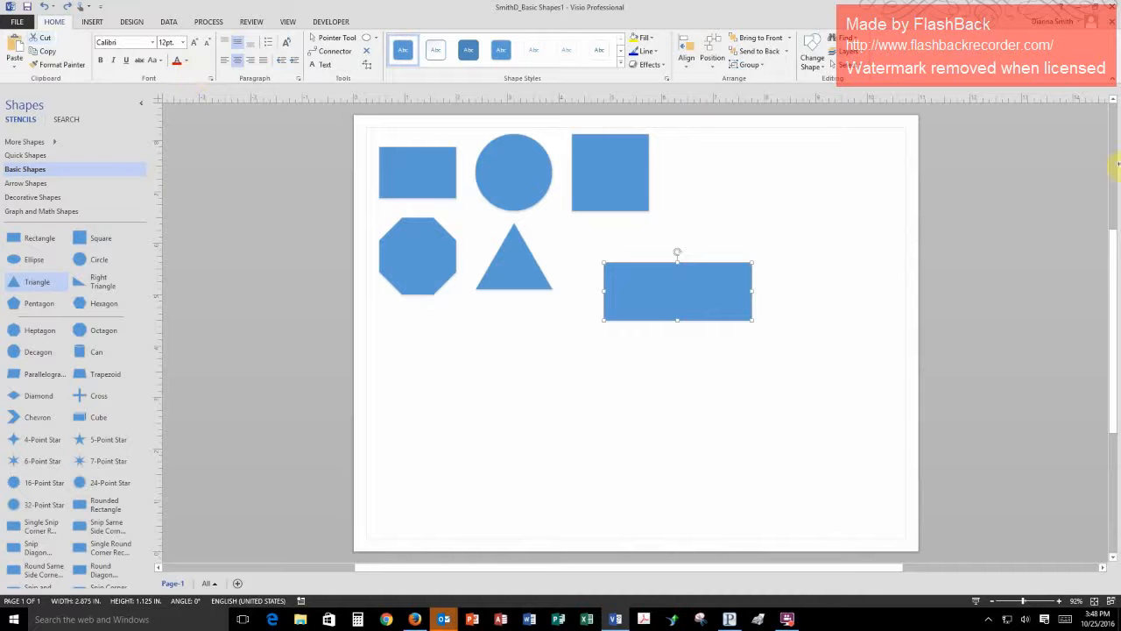
left_click(1113, 25)
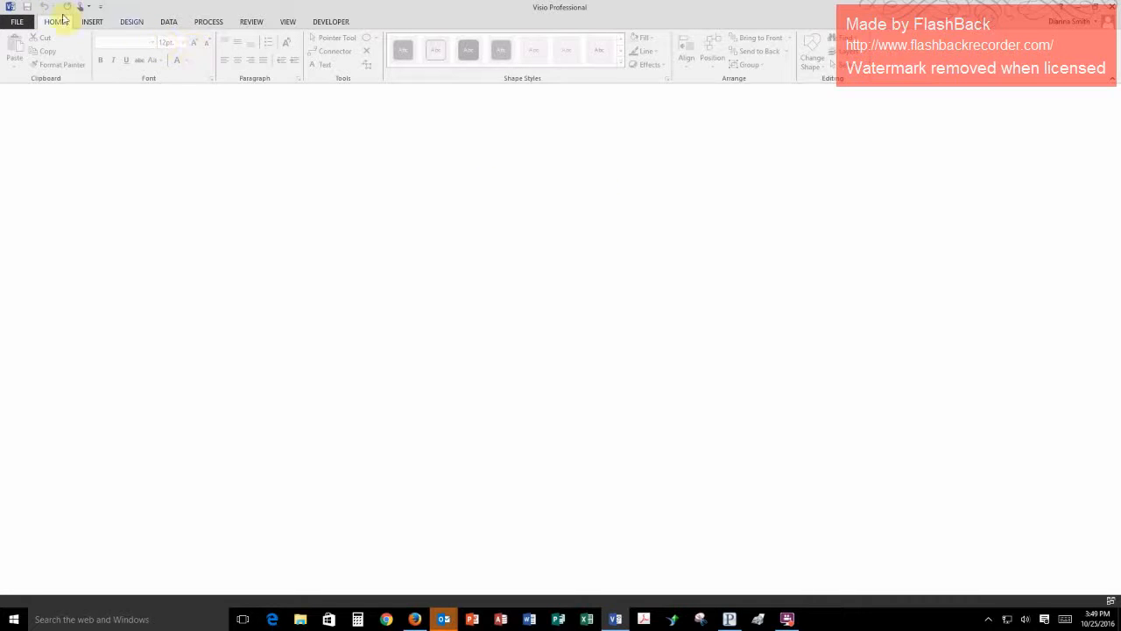
- Start opening an existing drawing from the computer and browse to the Visio folder inside Comp Apps II on the H: drive
left_click(17, 20)
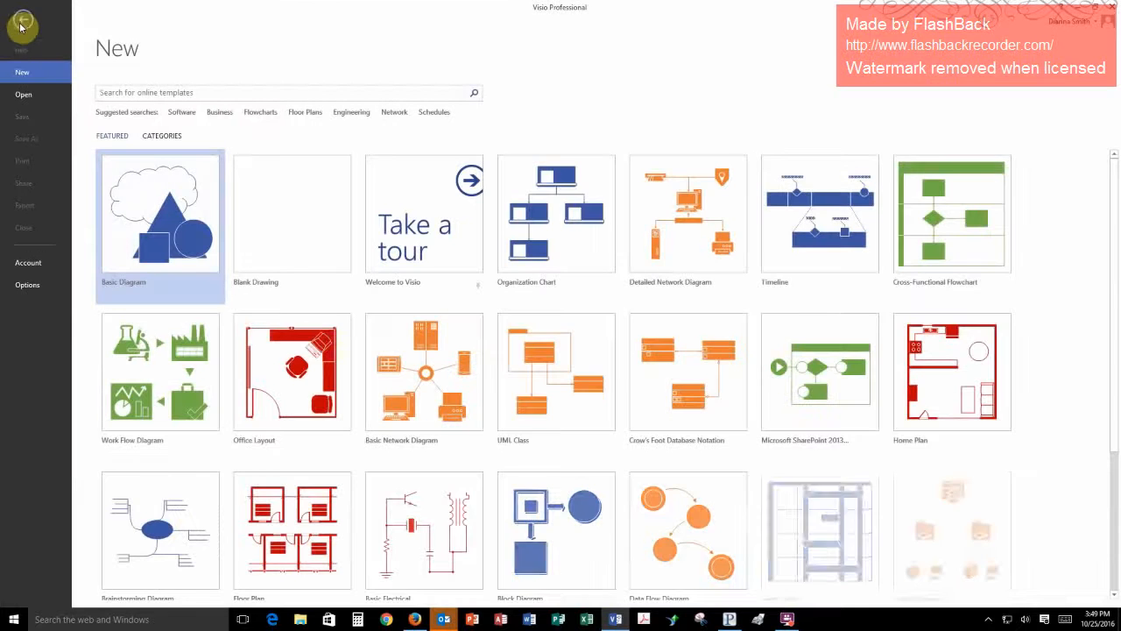
left_click(24, 96)
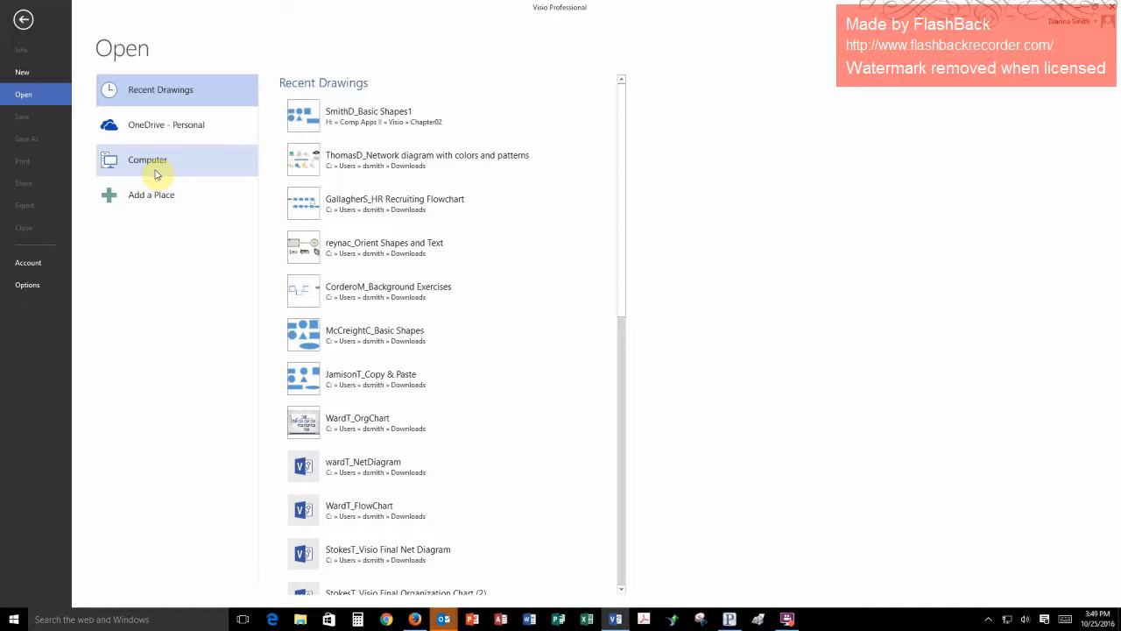
left_click(156, 175)
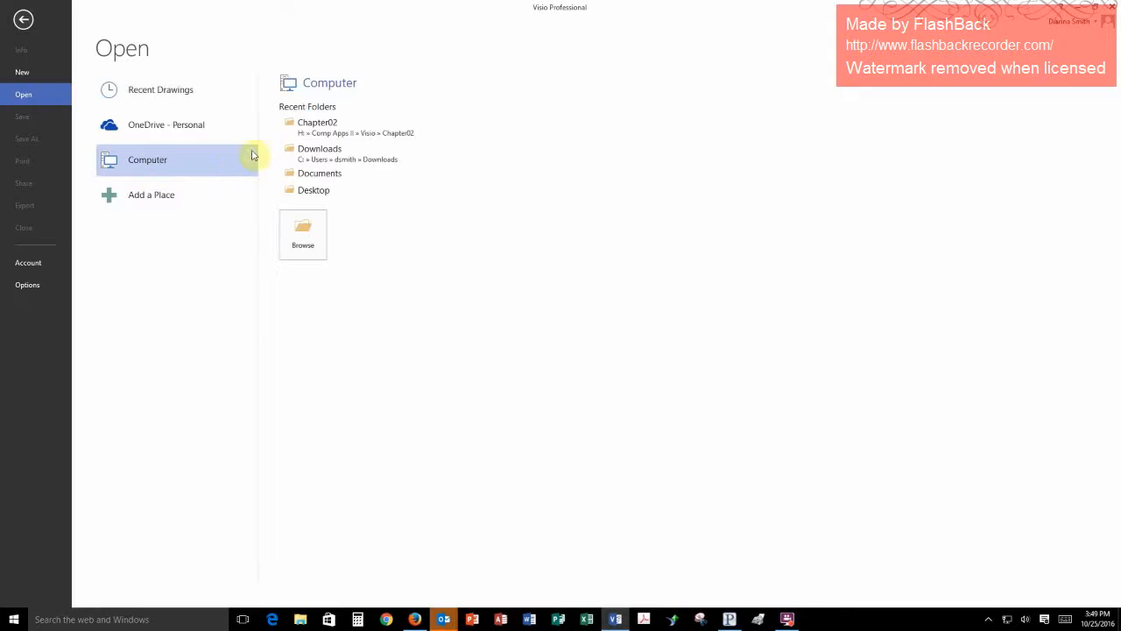
left_click(305, 237)
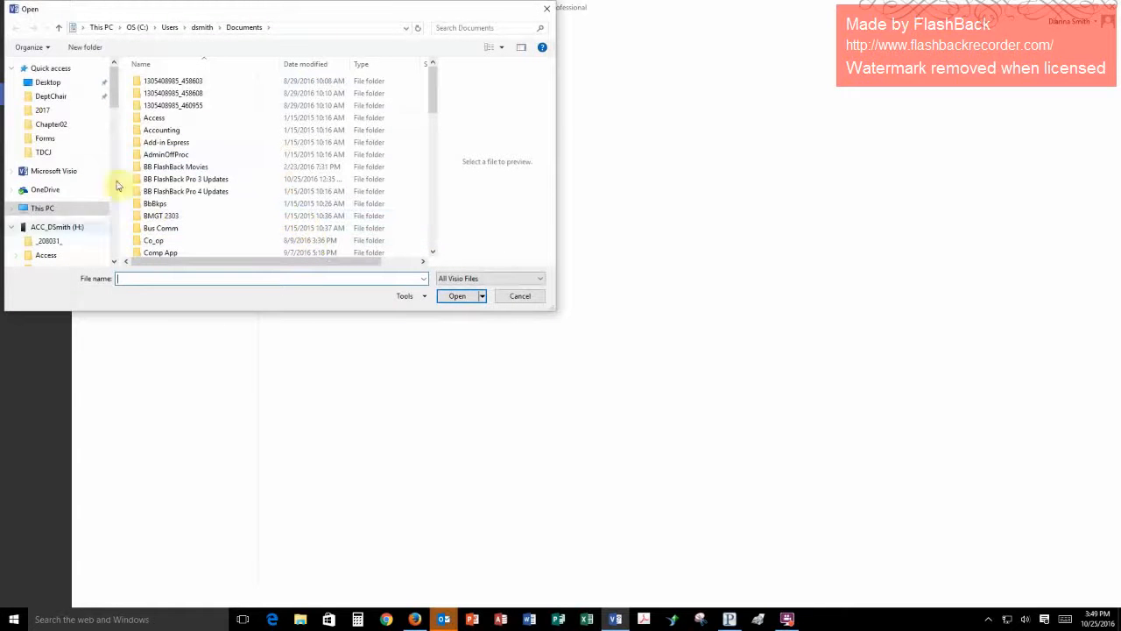
left_click(114, 262)
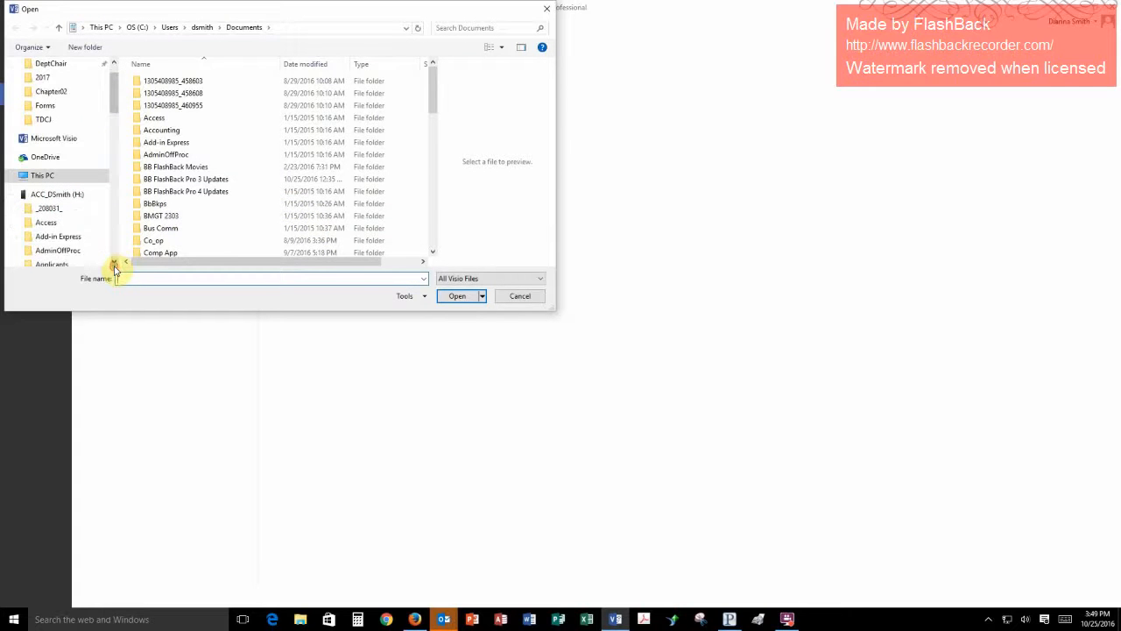
left_click(114, 262)
left_click(114, 262)
left_click(114, 261)
left_click(114, 262)
left_click(114, 262)
left_click(114, 262)
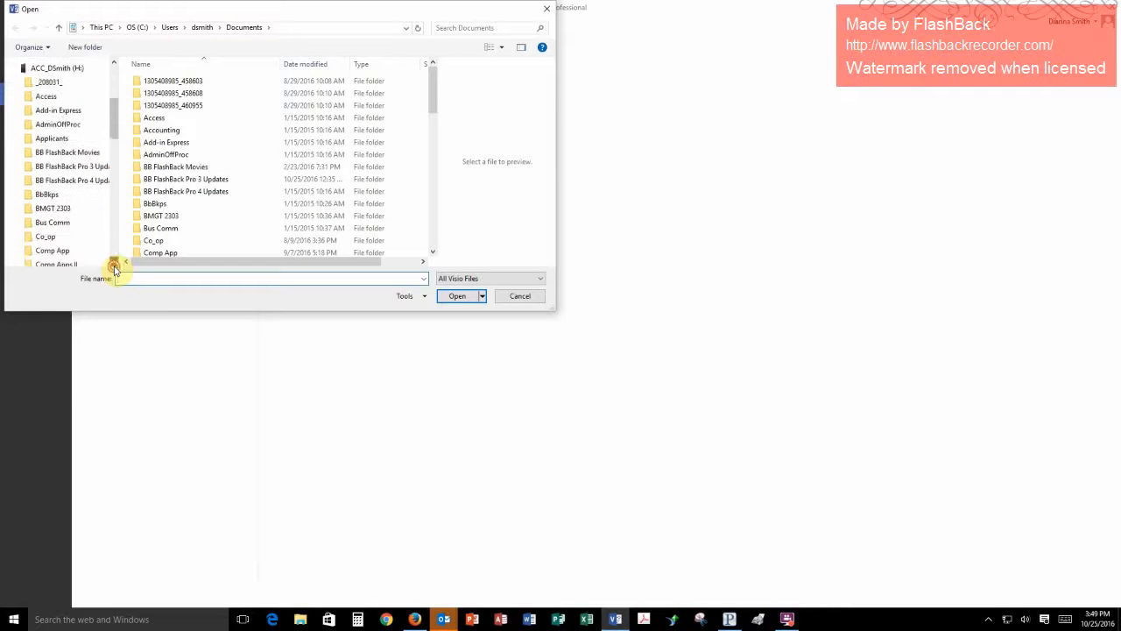
left_click(114, 262)
left_click(114, 262)
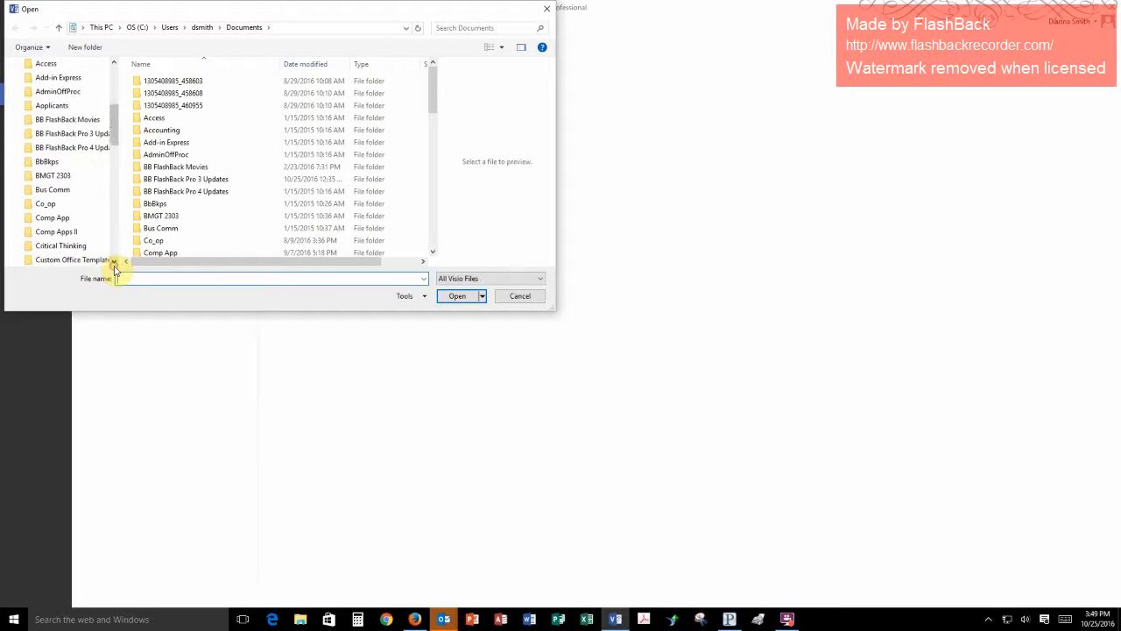
left_click(56, 233)
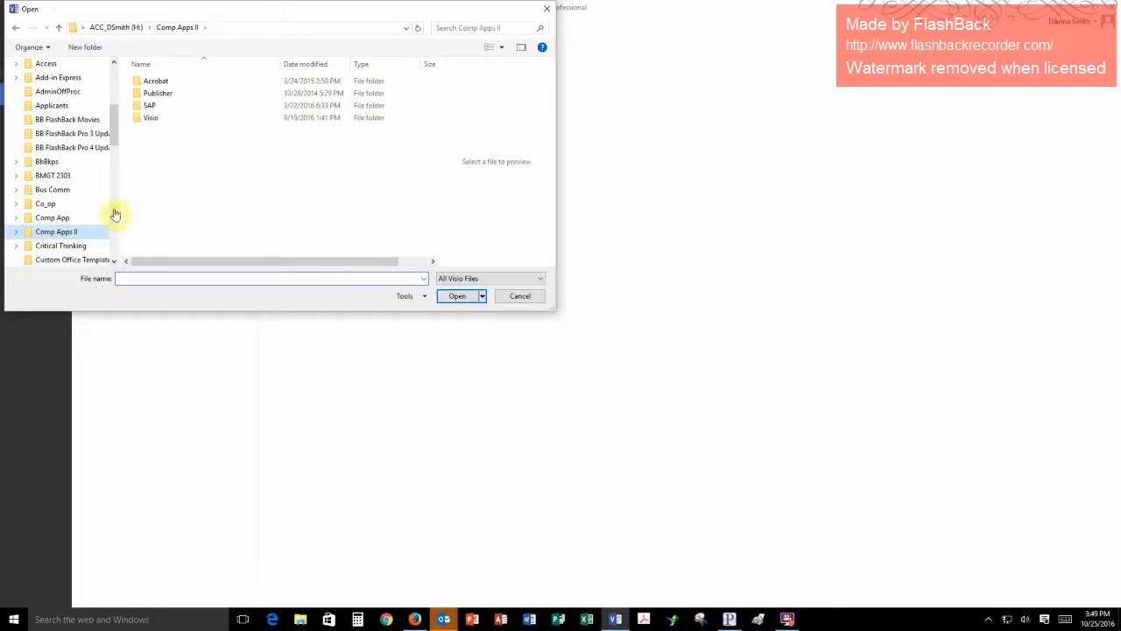
double_click(156, 119)
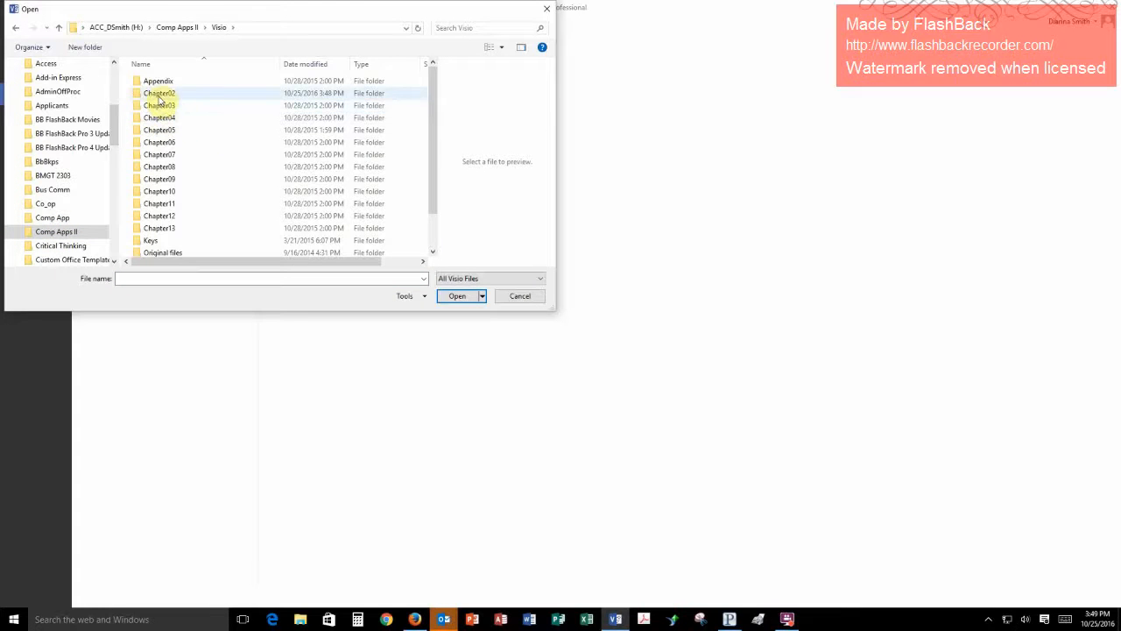
- Open the drawing Basic ShapesA_start from the Chapter02 folder
left_click(159, 94)
double_click(159, 94)
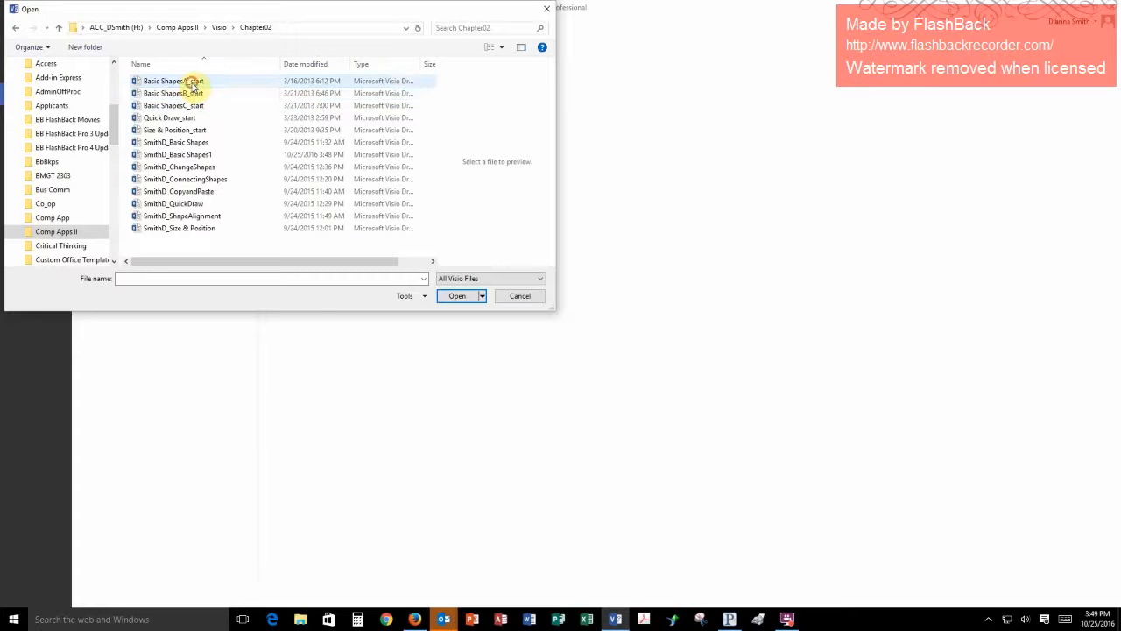
left_click(192, 81)
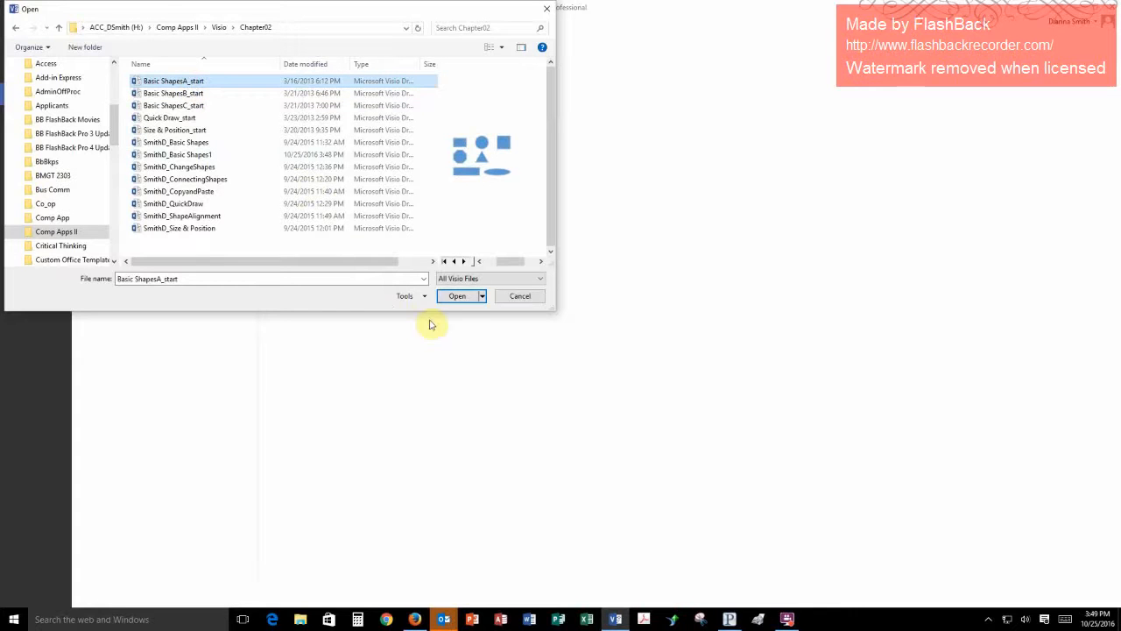
left_click(457, 296)
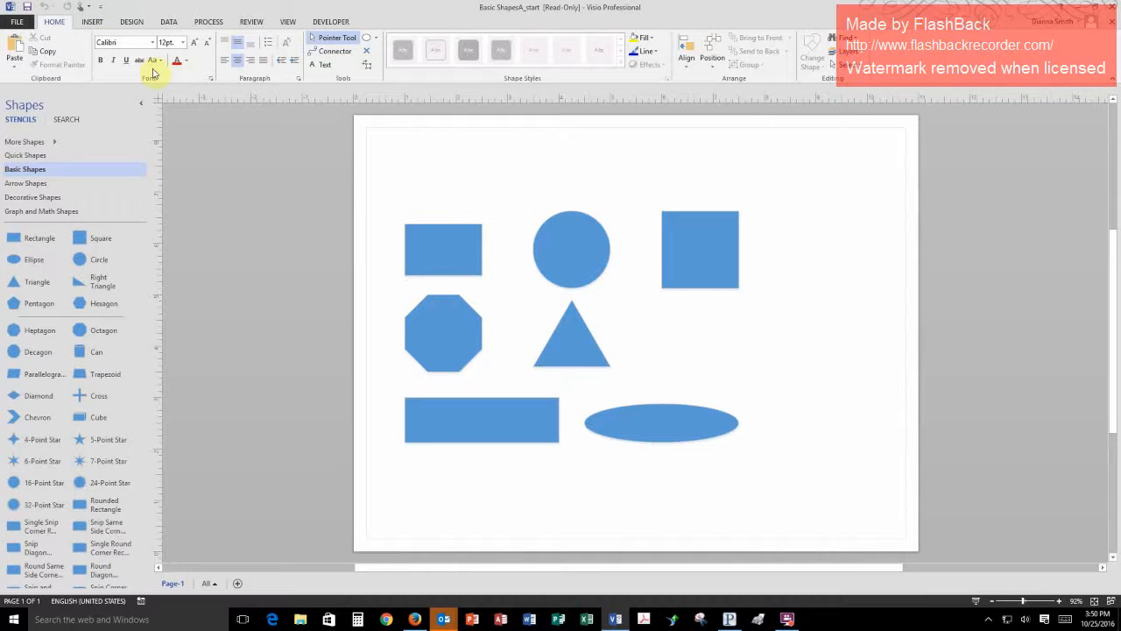
- Save the drawing as a copy in the Chapter02 folder, named with the author's surname and initial followed by _CopyandPaste1
left_click(21, 24)
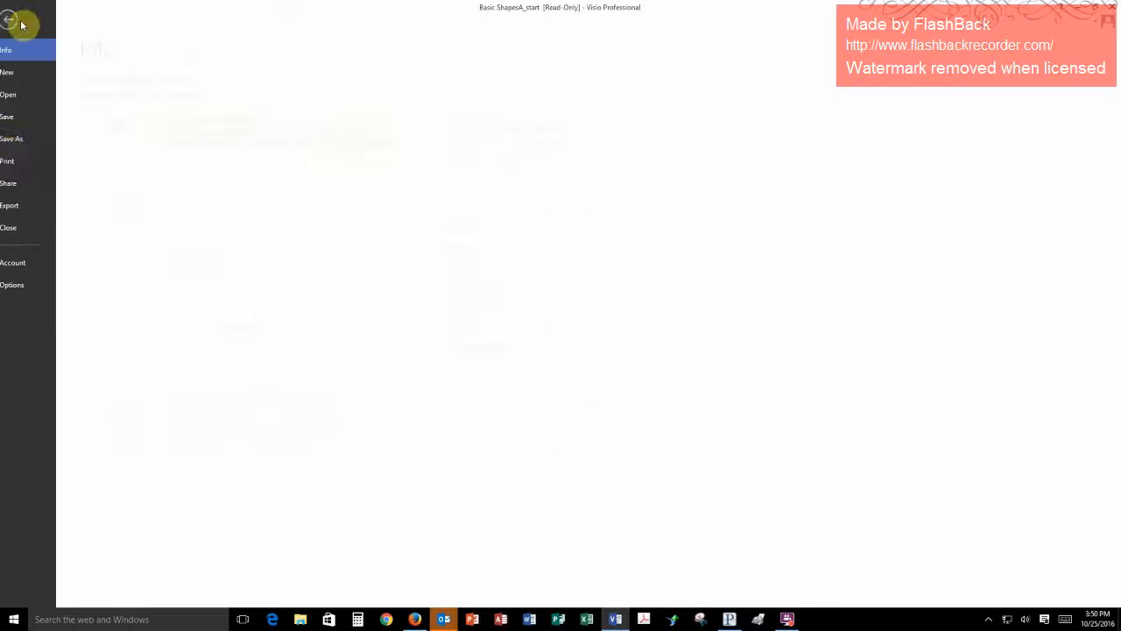
left_click(24, 143)
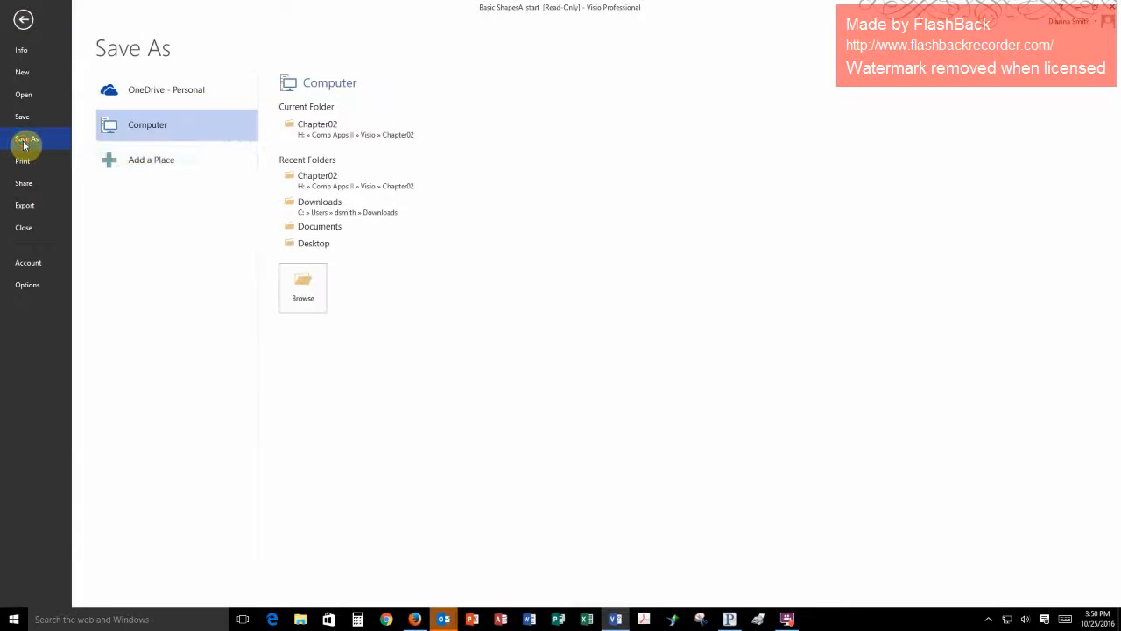
left_click(333, 191)
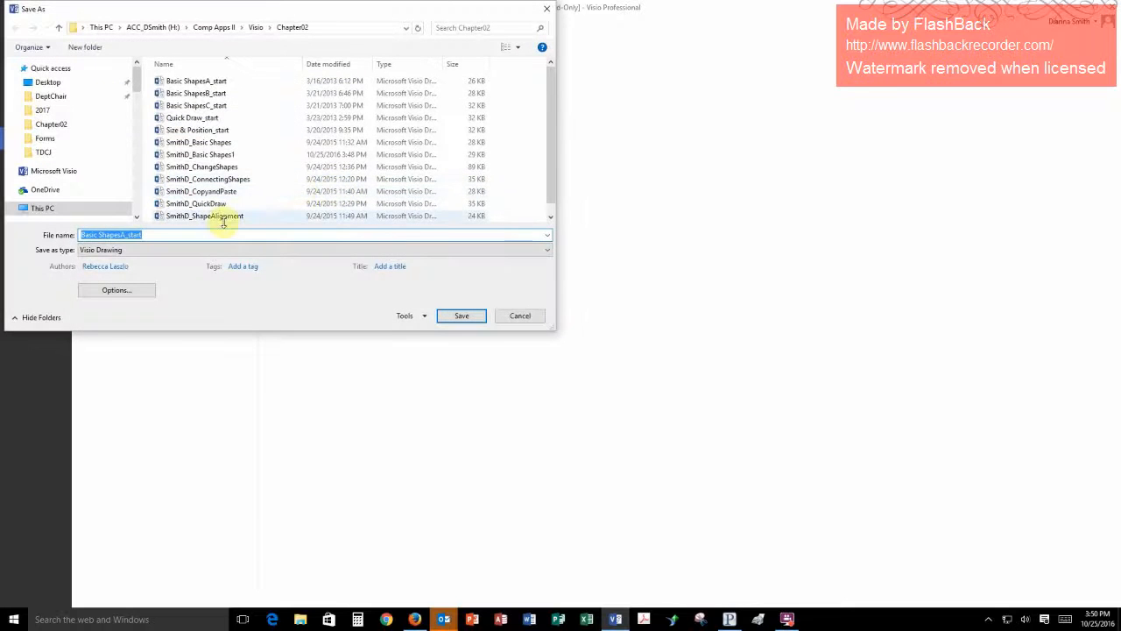
left_click_drag(153, 236, 27, 235)
type("Smi")
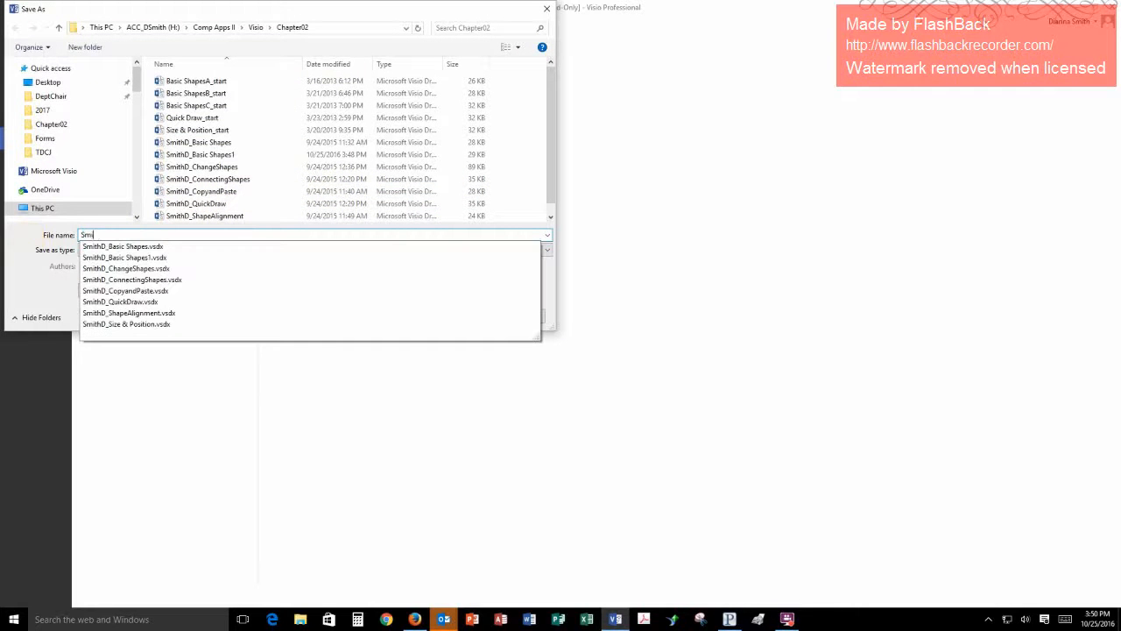
type("thD_Copy")
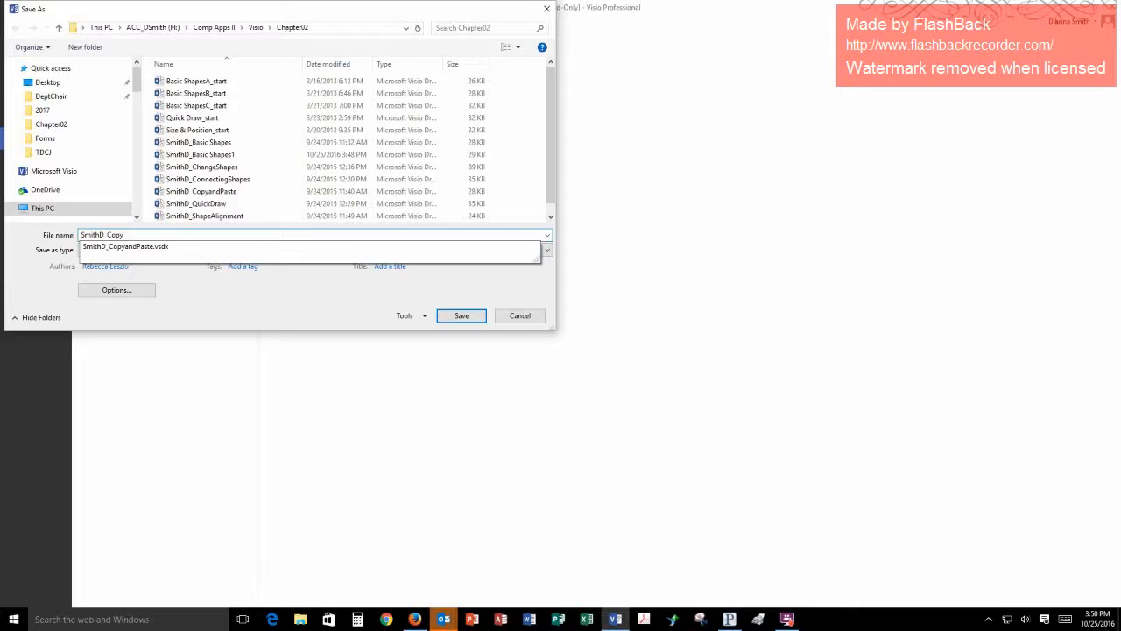
type("andPaste1")
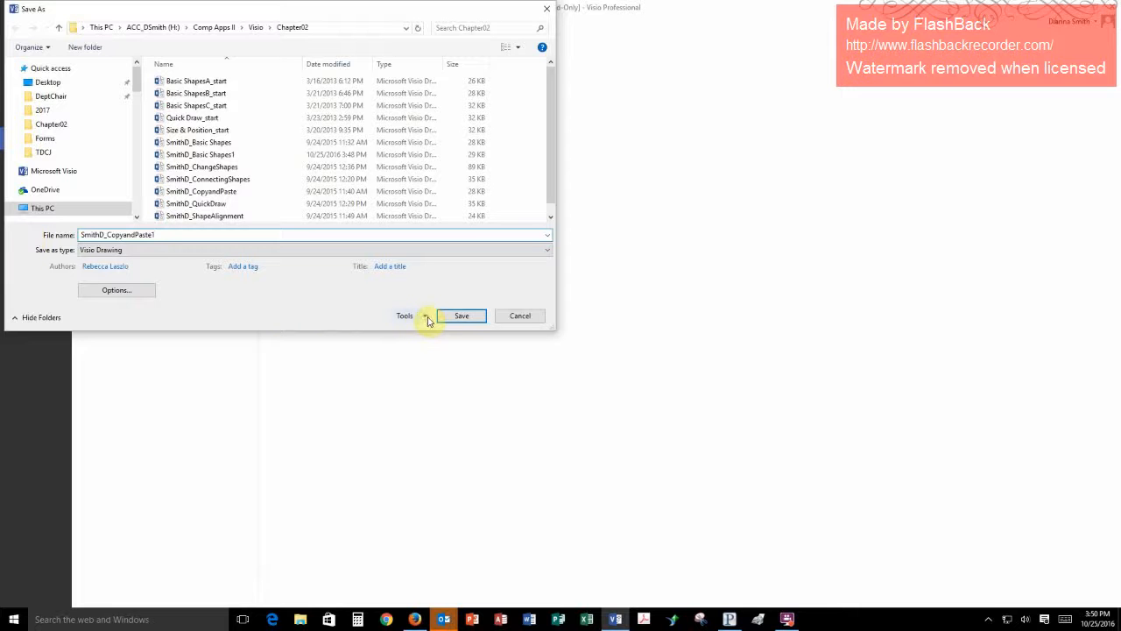
left_click(463, 317)
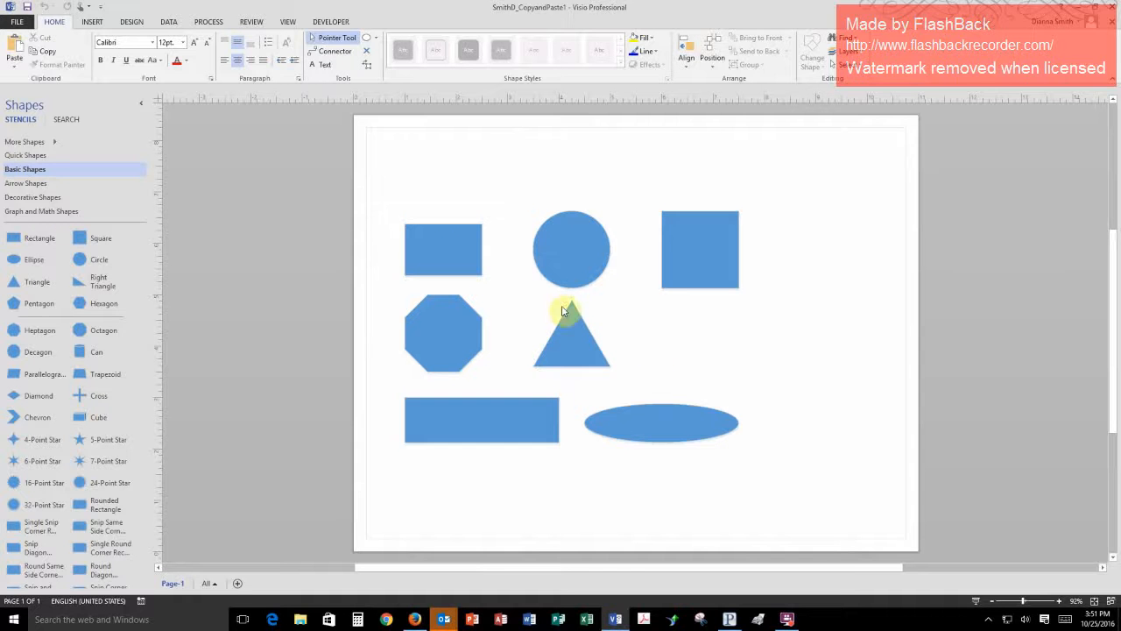
- Select the octagon and the circle together on Page-1, and insert a new page into the drawing
left_click(441, 334)
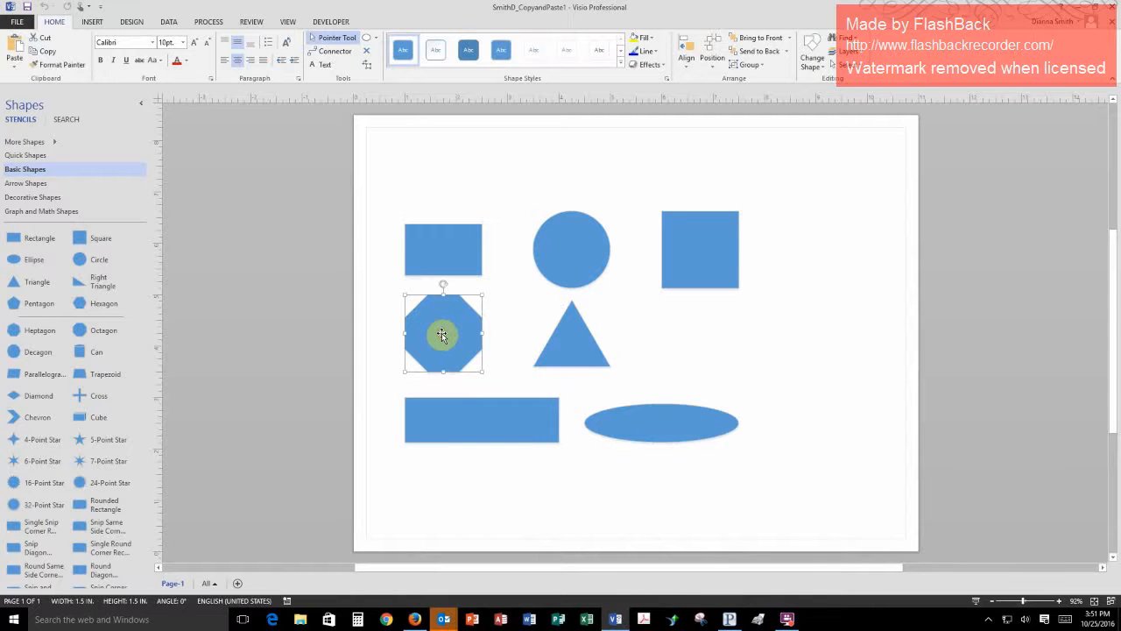
left_click(574, 253, "shift")
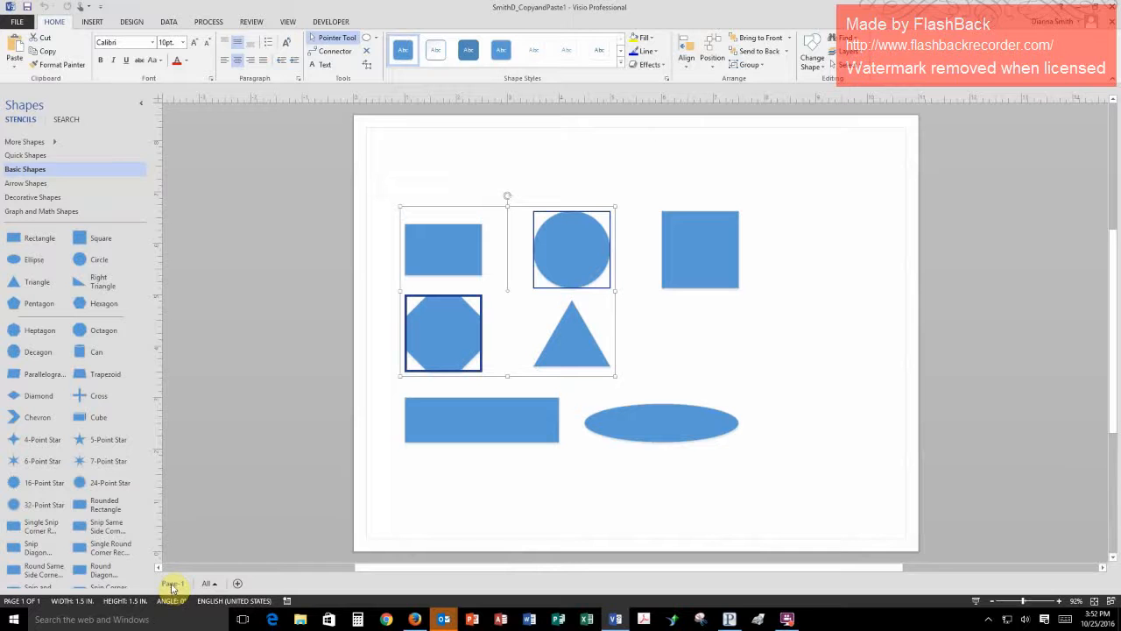
left_click(236, 585)
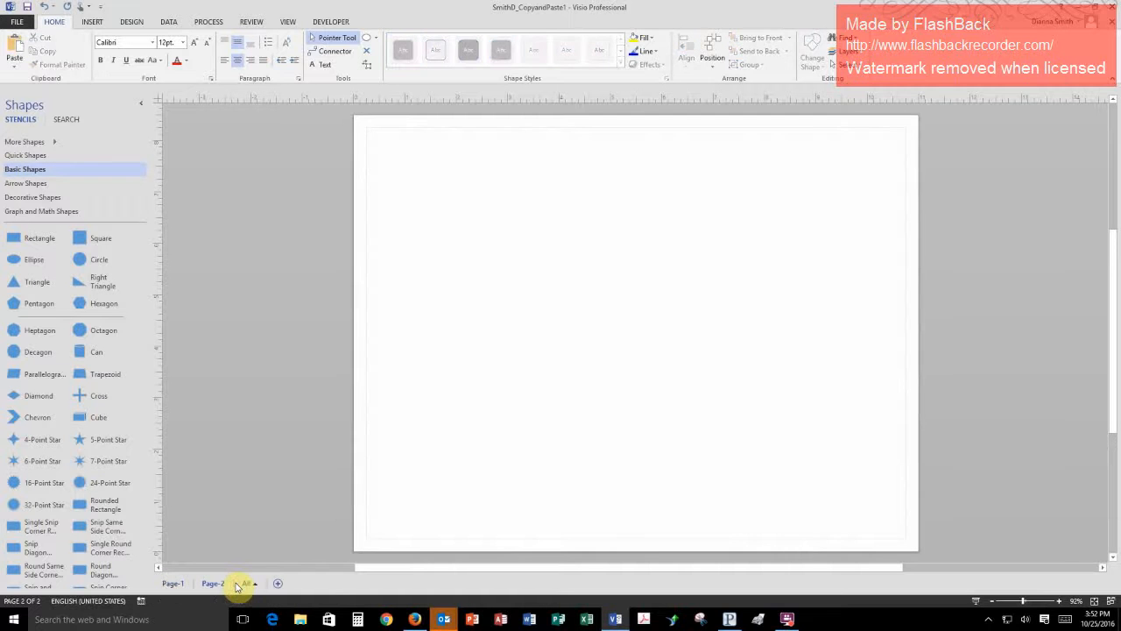
- Paste the copied octagon and circle together onto Page-2, and compare that page with Page-1
left_click(175, 584)
left_click(212, 583)
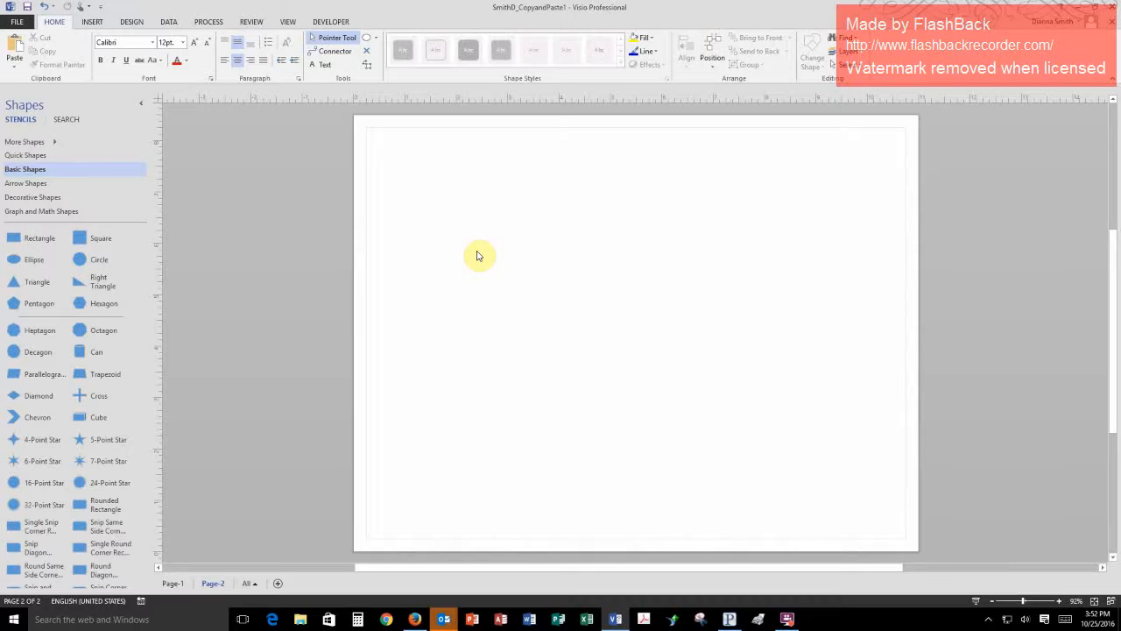
key("ctrl+v")
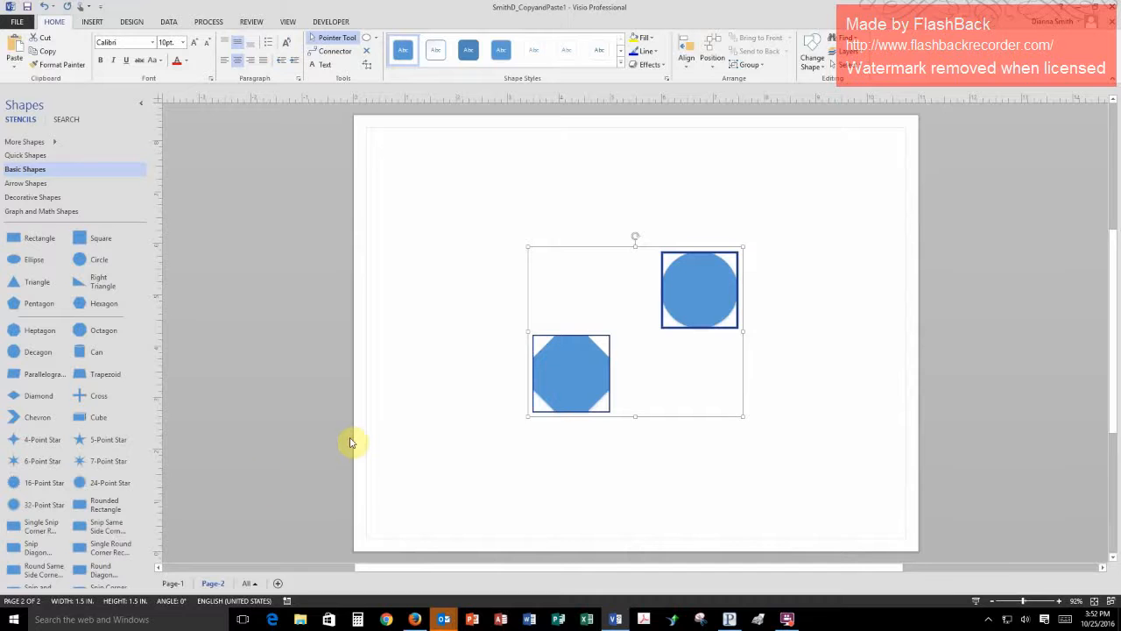
left_click(178, 584)
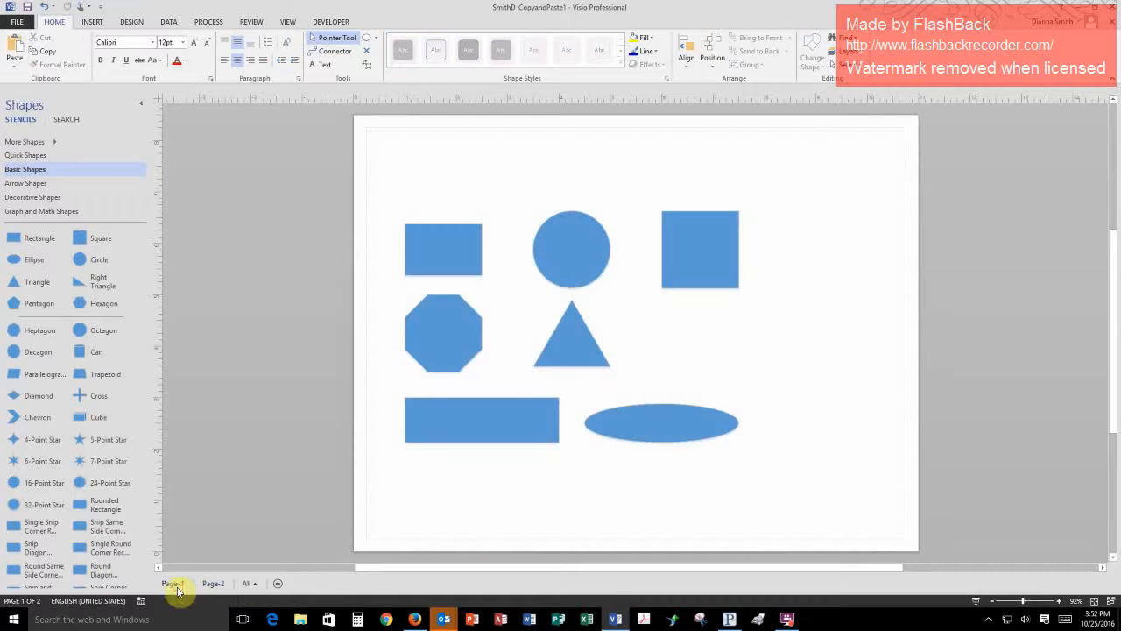
left_click(215, 584)
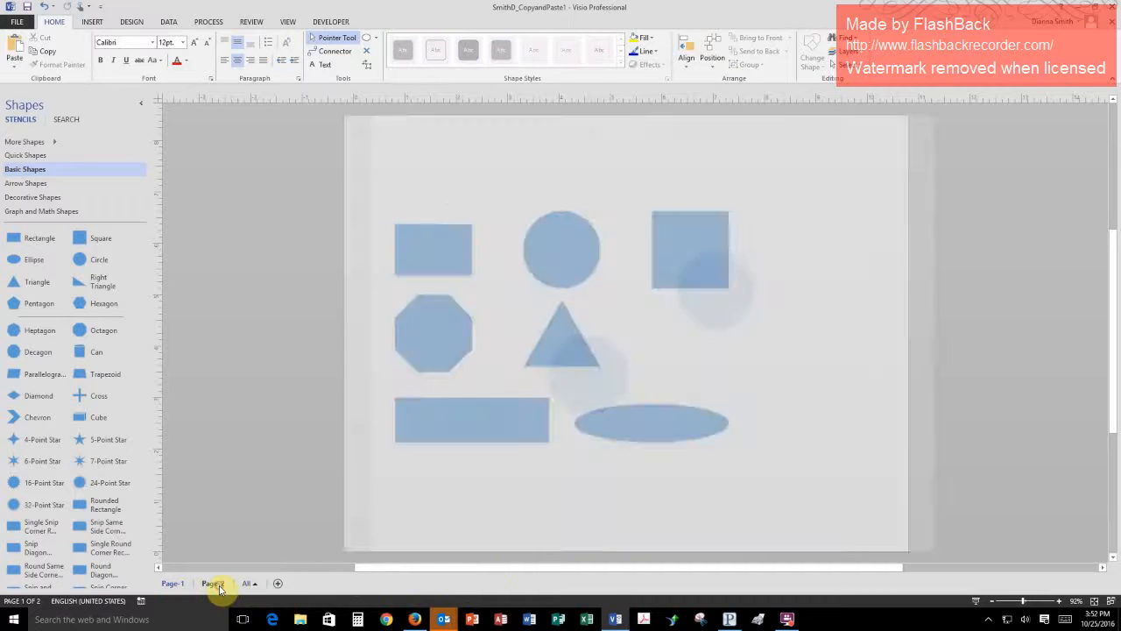
- On Page-1, move the square horizontally beyond the right page edge, keeping it aligned with the circle
left_click(171, 585)
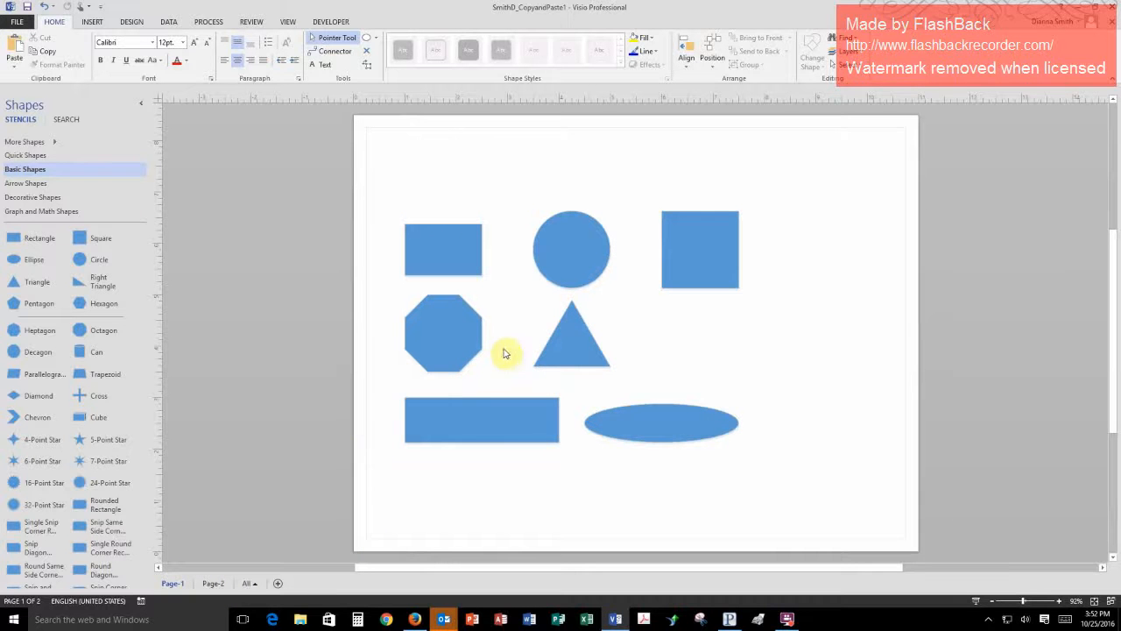
left_click(571, 353)
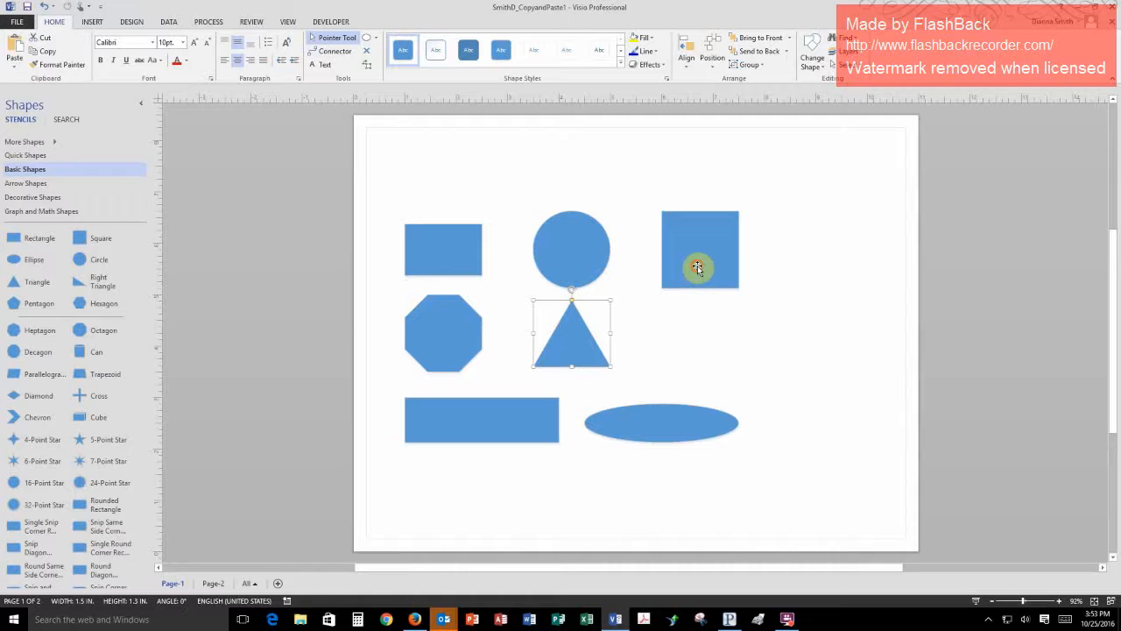
left_click_drag(699, 267, 990, 273)
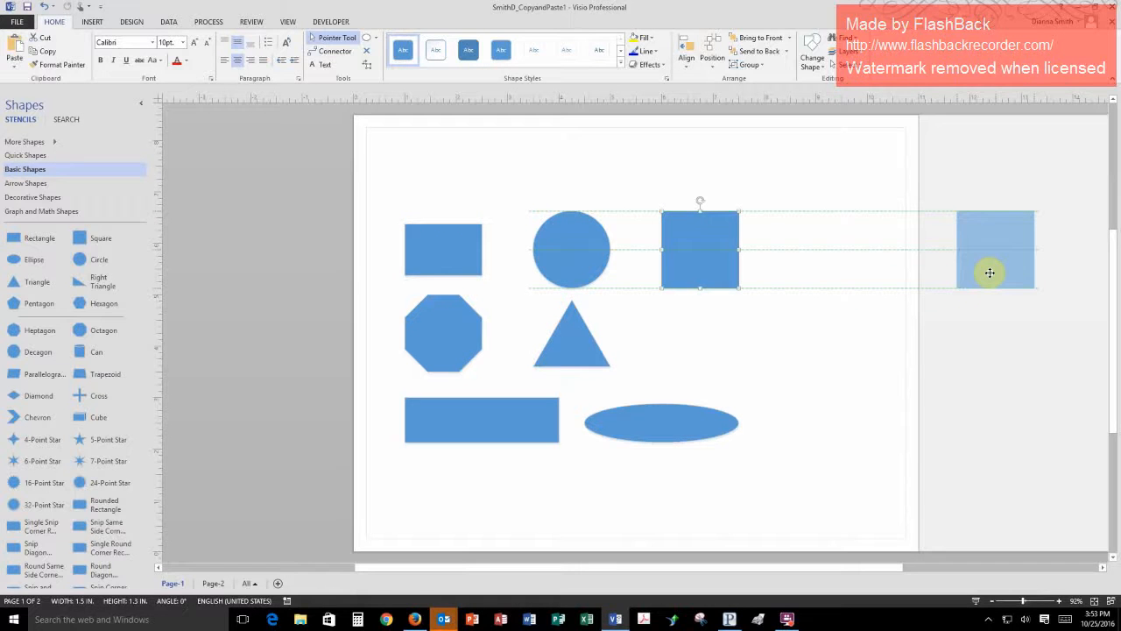
left_click_drag(990, 273, 991, 273)
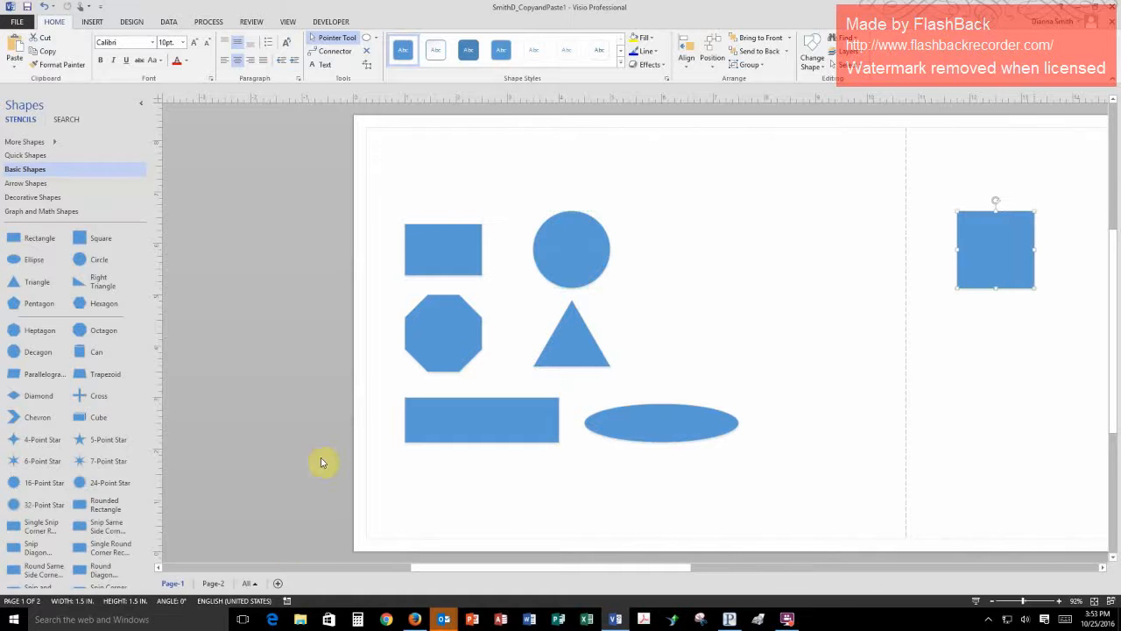
- Place a copy of the triangle below the square on the extended area of Page-1
left_click(223, 585)
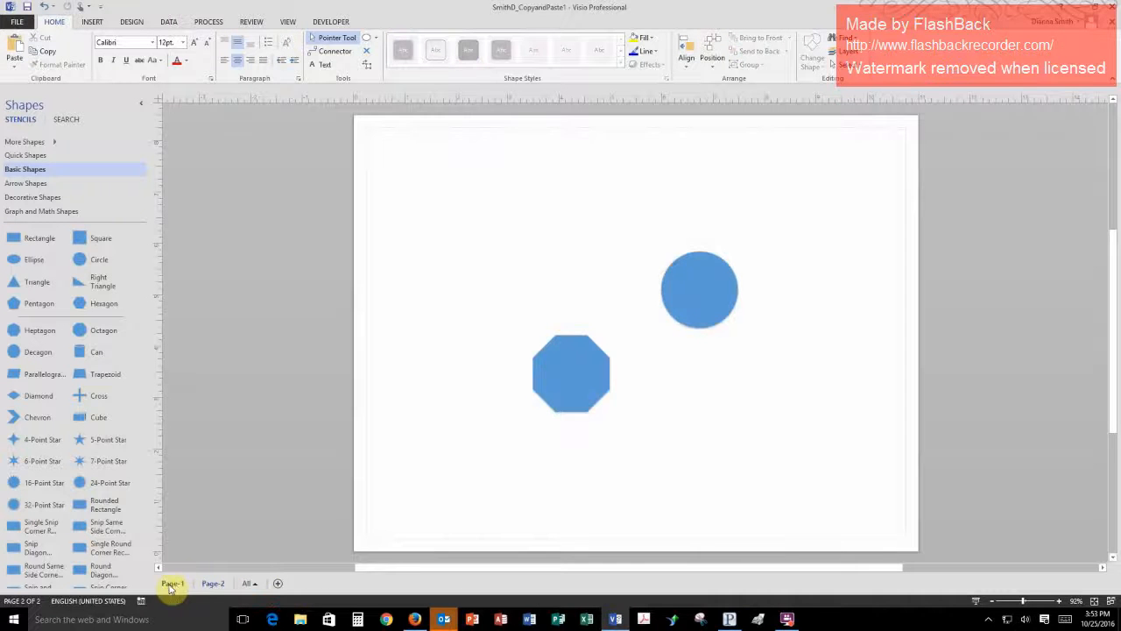
left_click(170, 585)
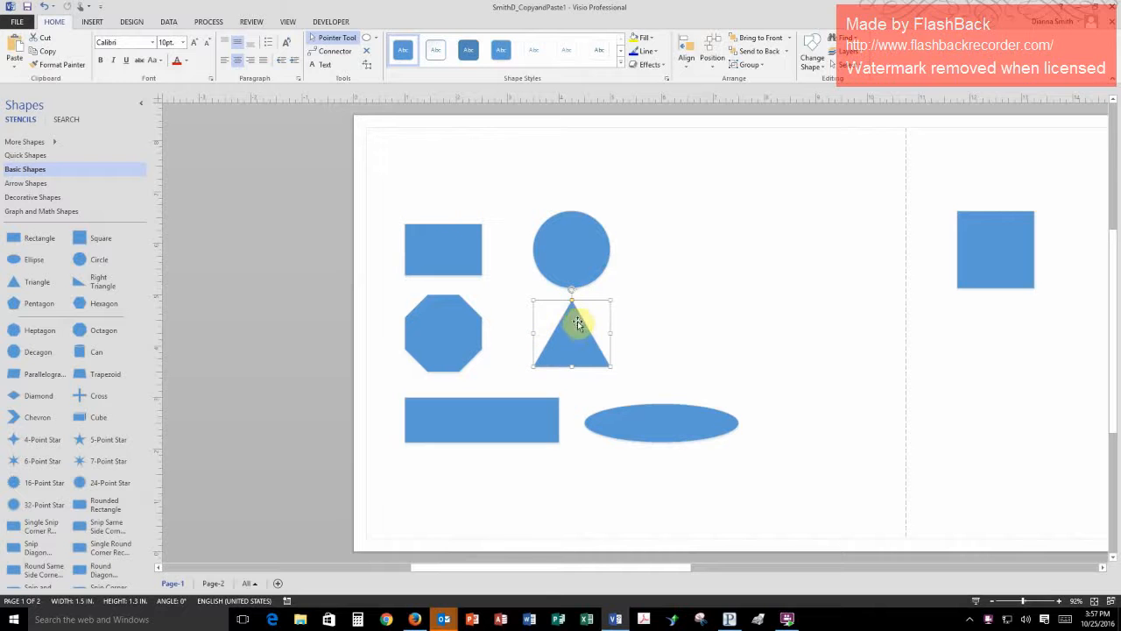
left_click(1103, 568)
left_click(1103, 568)
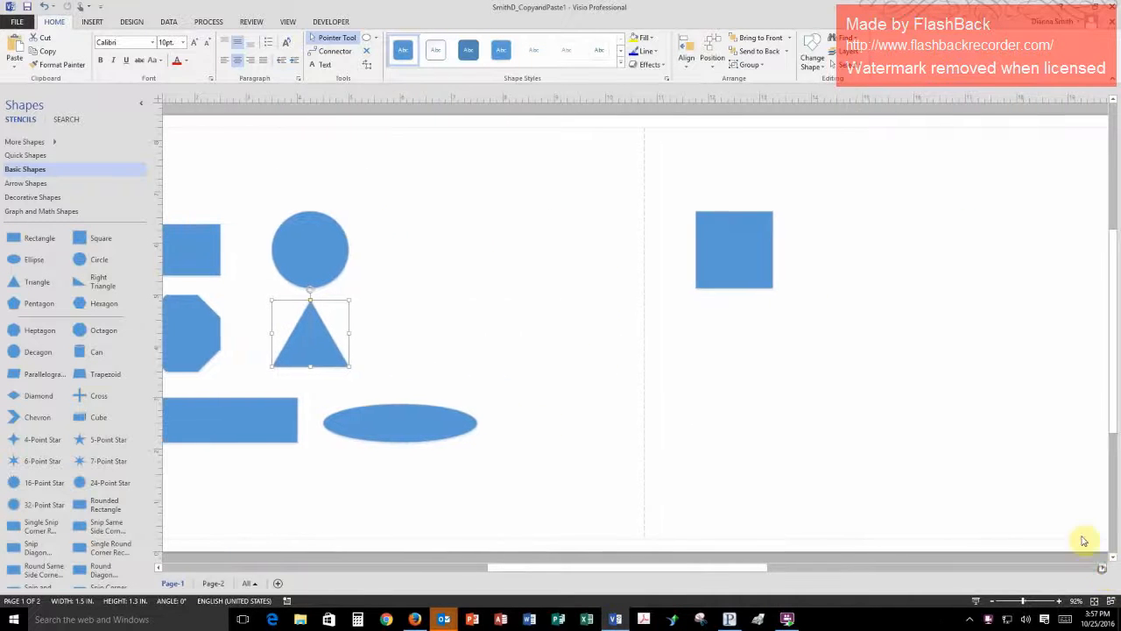
left_click(785, 382)
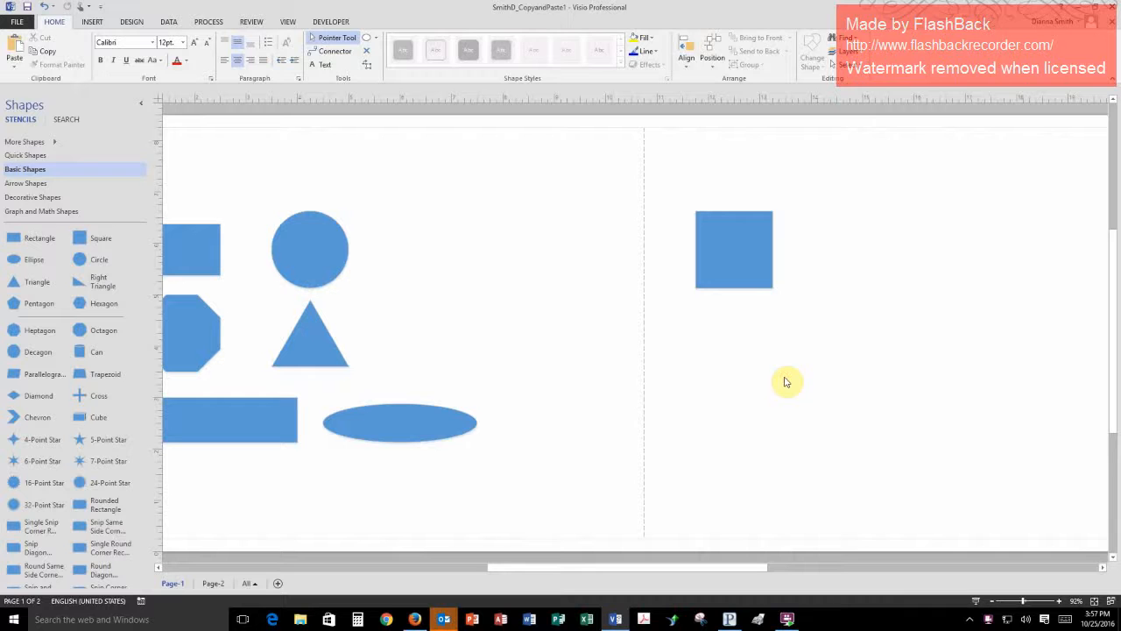
key("ctrl+v")
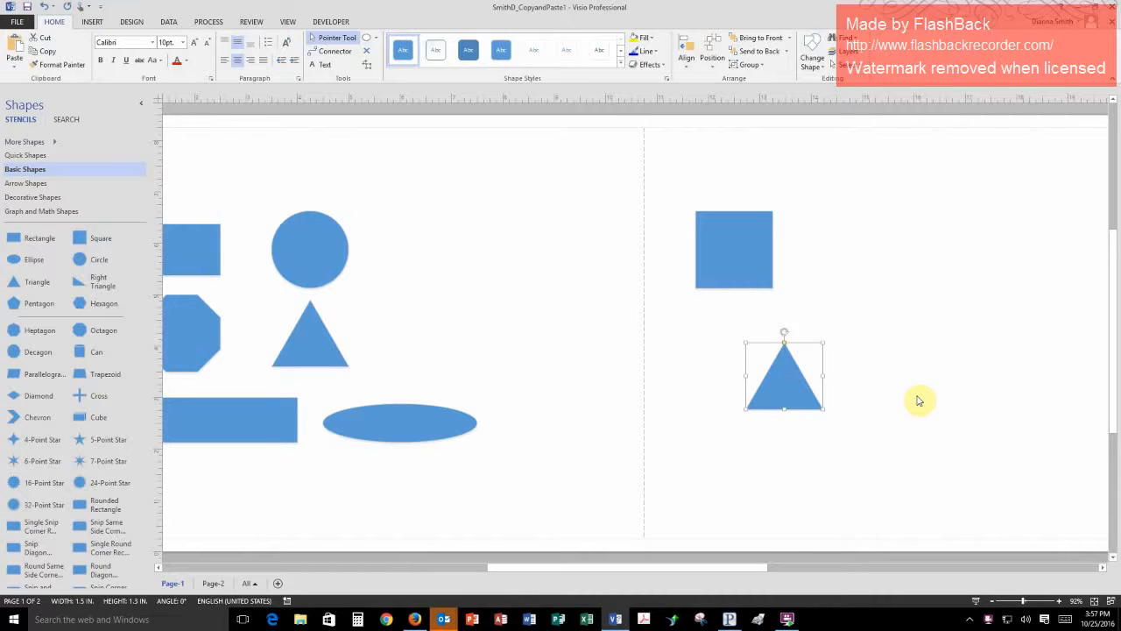
- Copy the circle on Page-1 and place the copy inside the upper-right corner of the extended page area
left_click(288, 22)
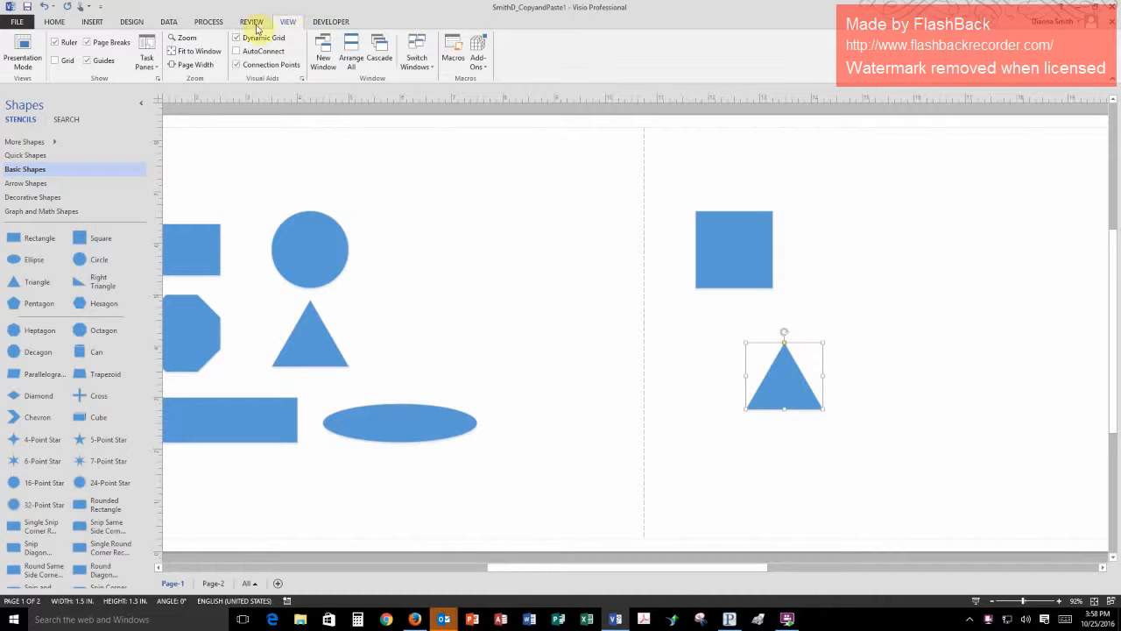
left_click(194, 58)
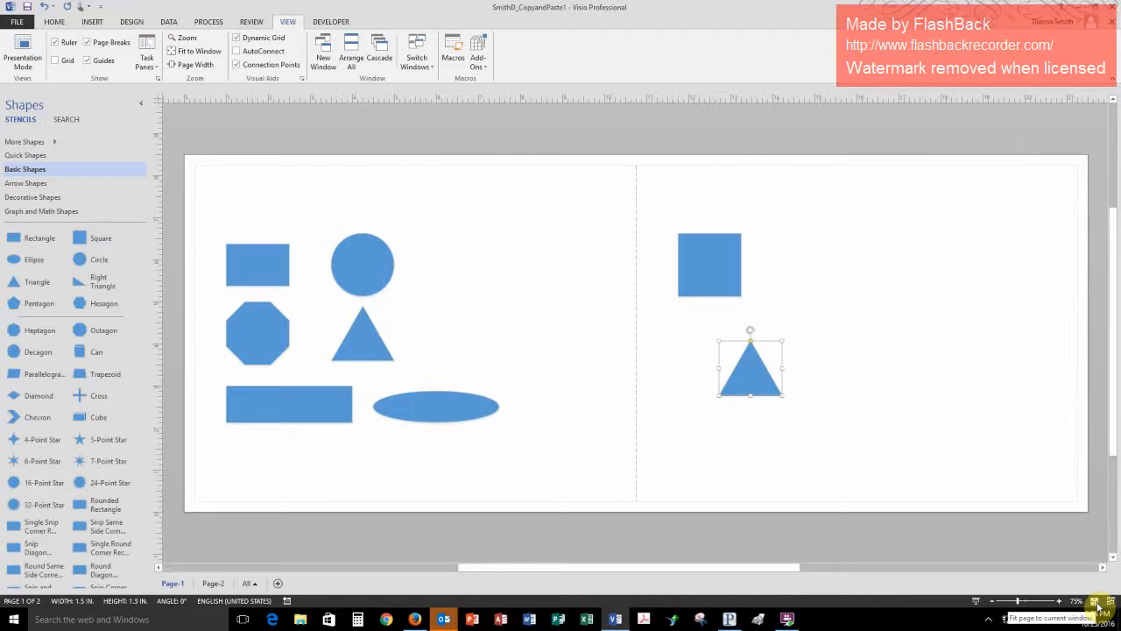
left_click(366, 259)
right_click(367, 260)
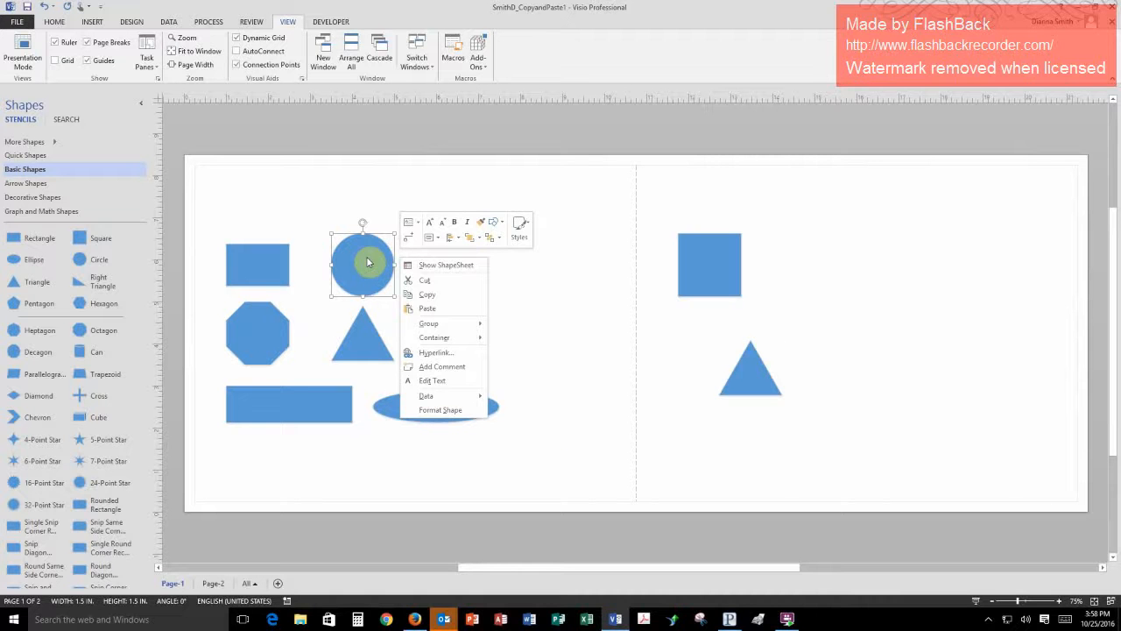
left_click(418, 295)
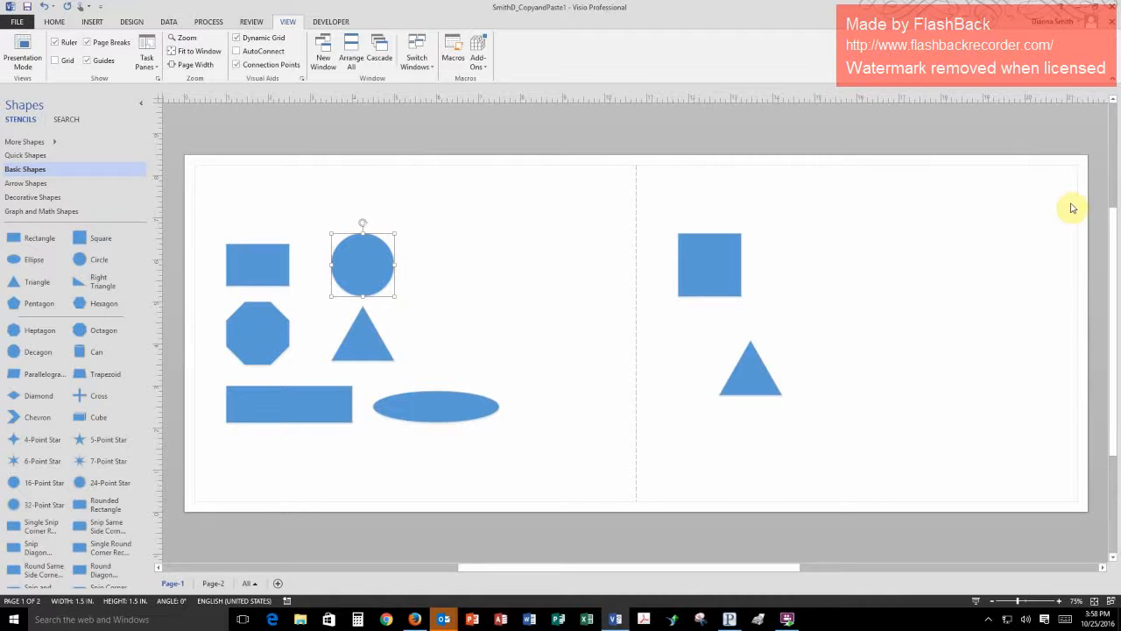
right_click(1049, 187)
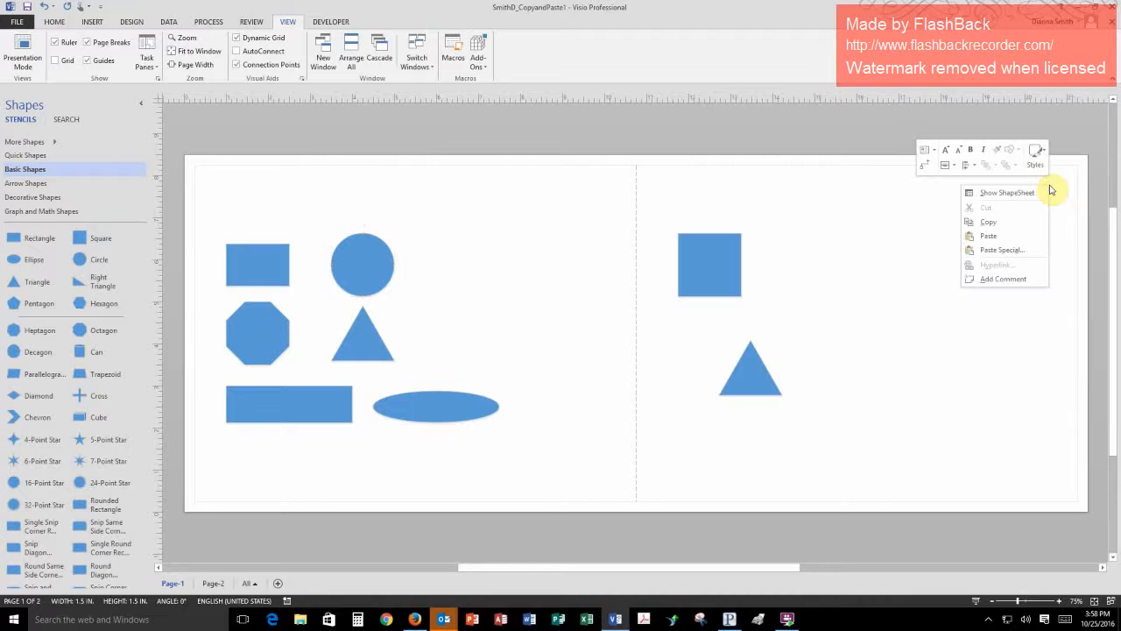
left_click(981, 236)
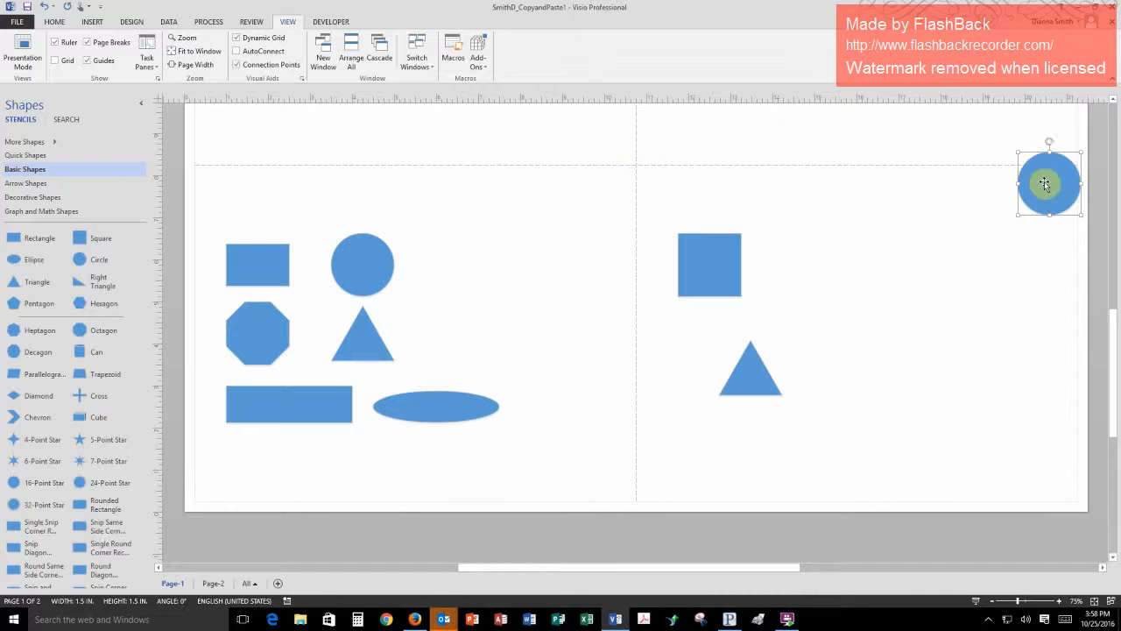
left_click_drag(1044, 182, 1025, 207)
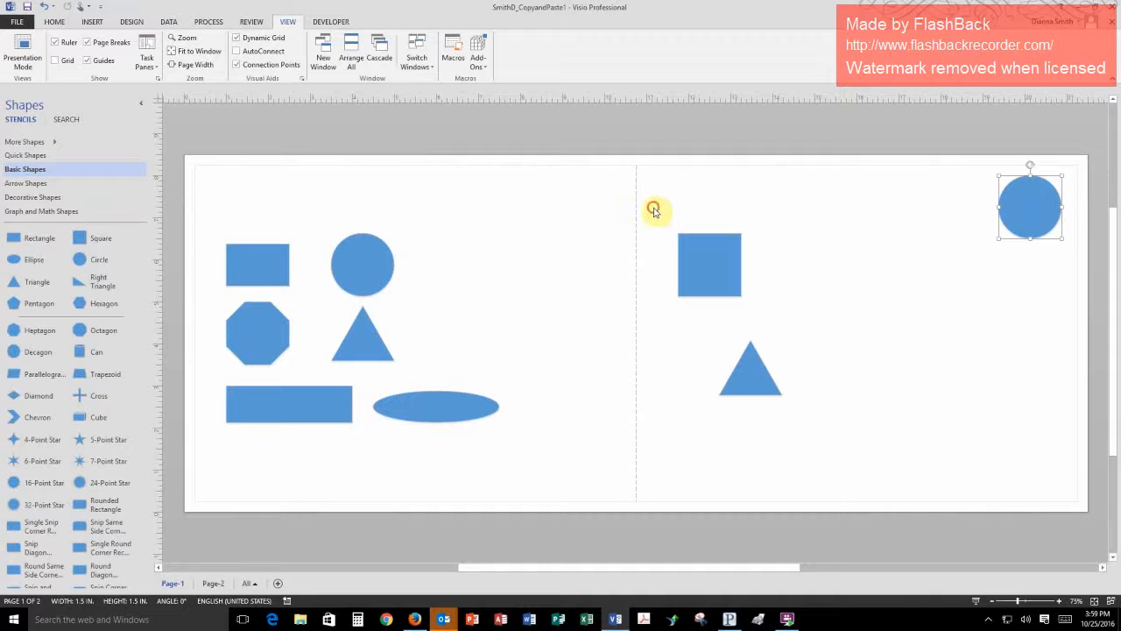
- Duplicate the square and triangle on the extended page area together twice as offset copies, and close the drawing
left_click_drag(652, 207, 856, 452)
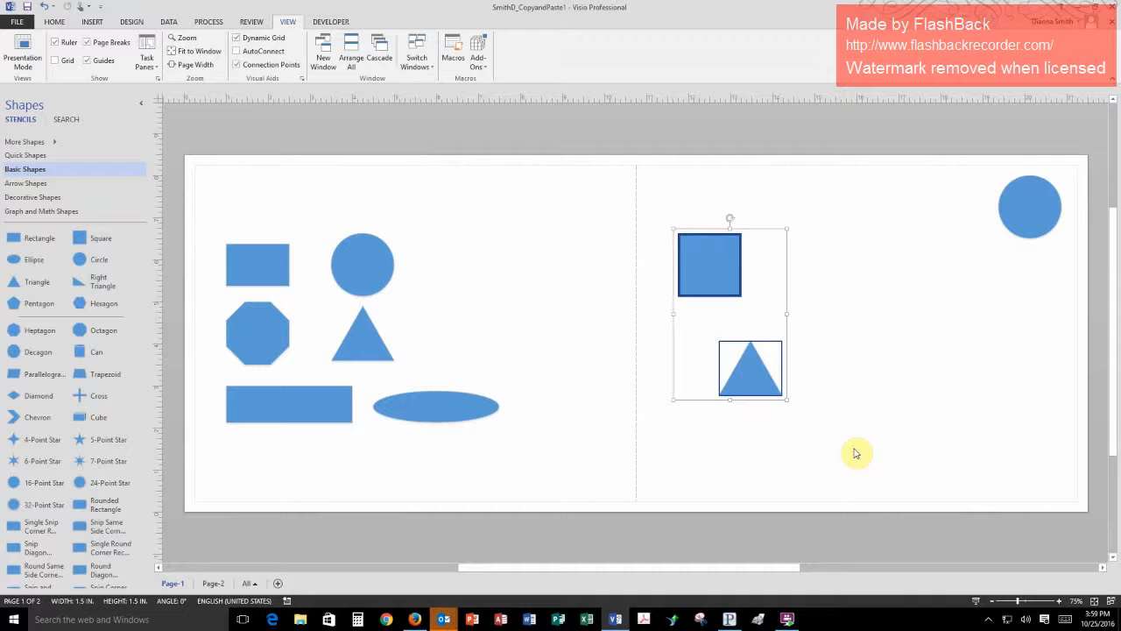
key("ctrl+v")
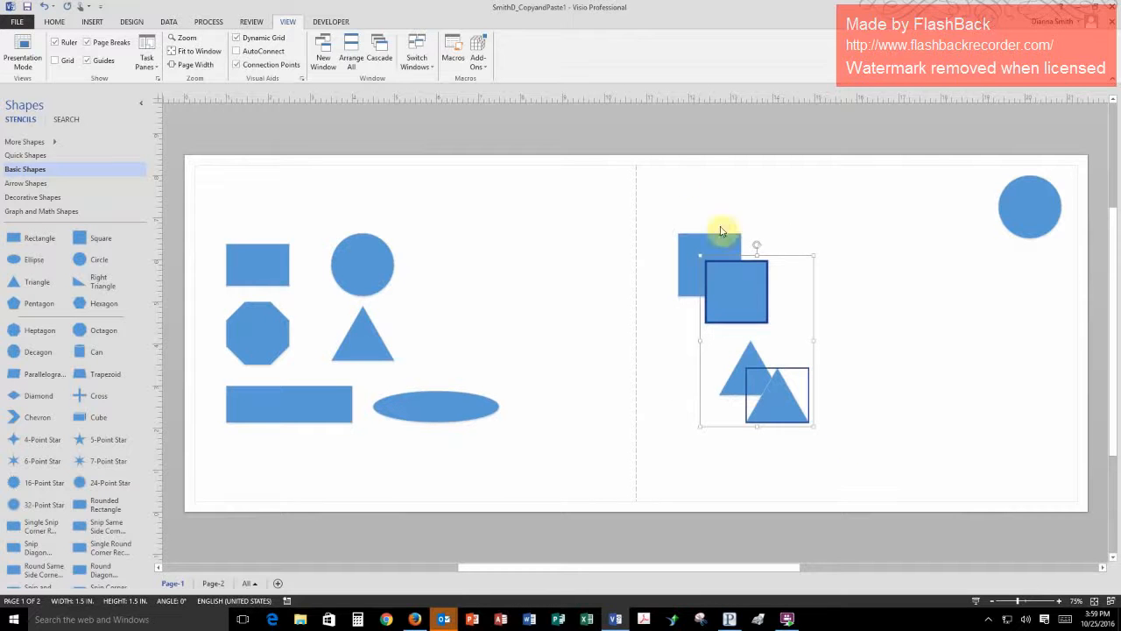
left_click(744, 284)
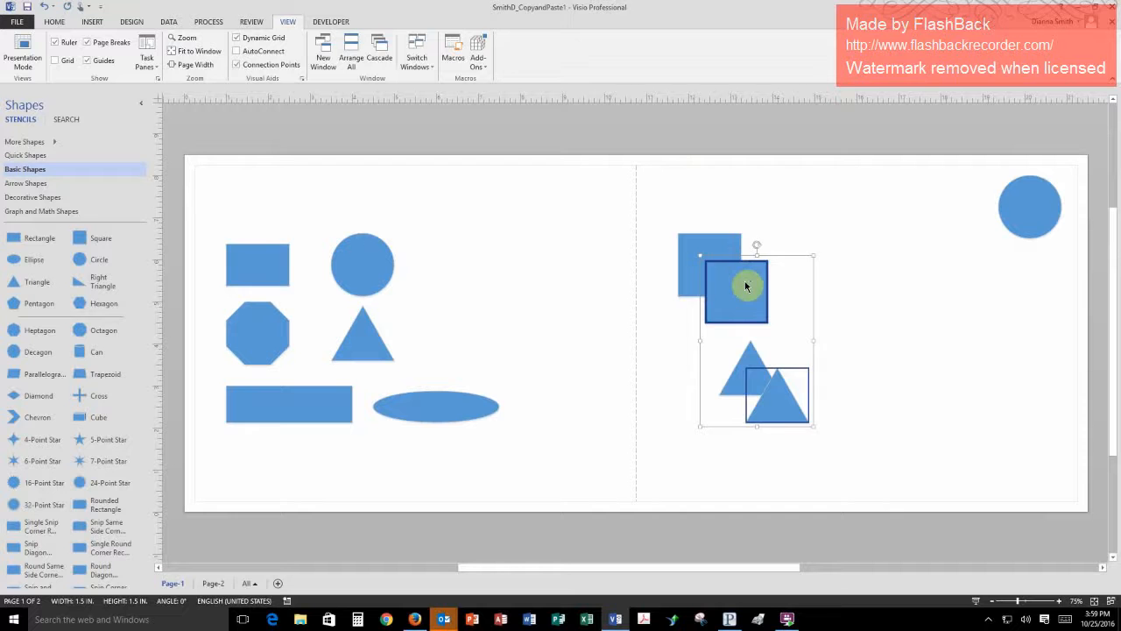
key("ctrl+v")
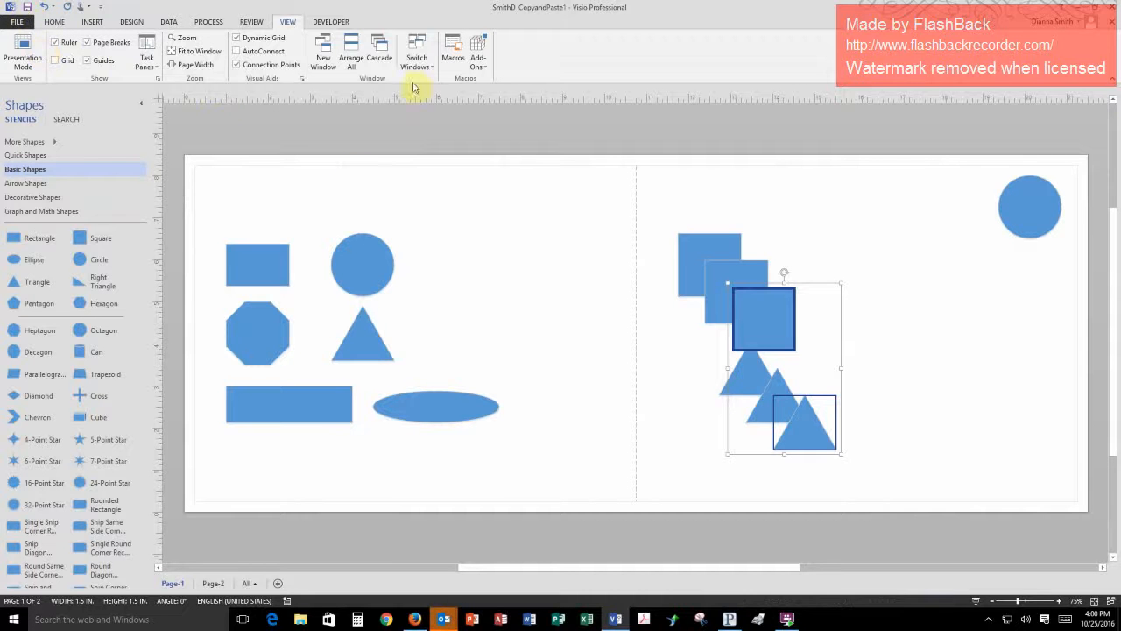
left_click(1112, 26)
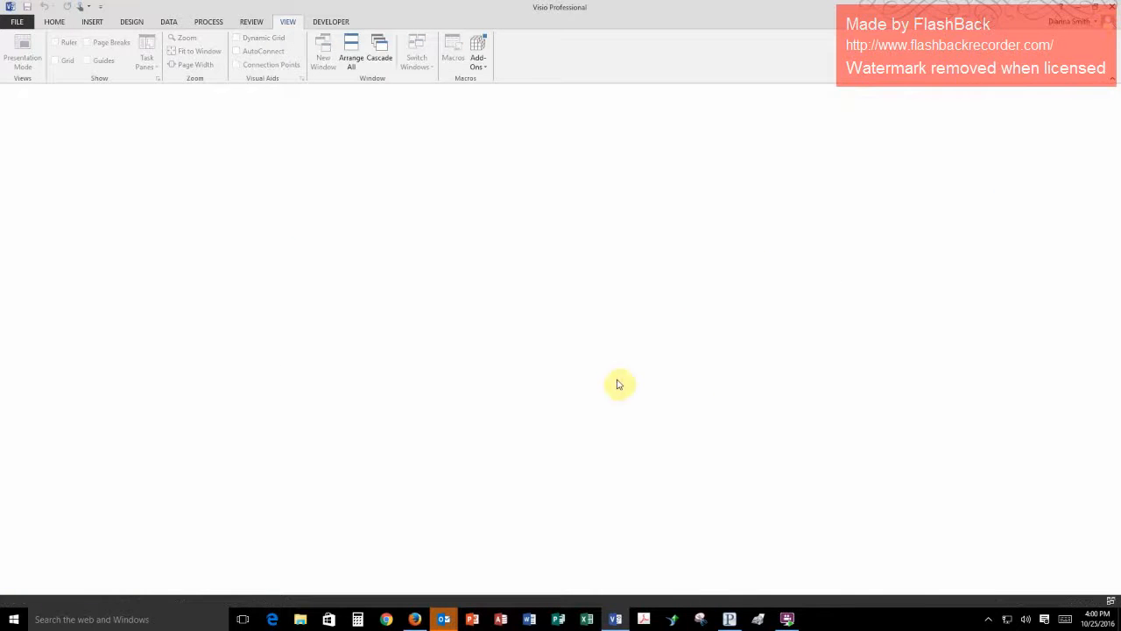